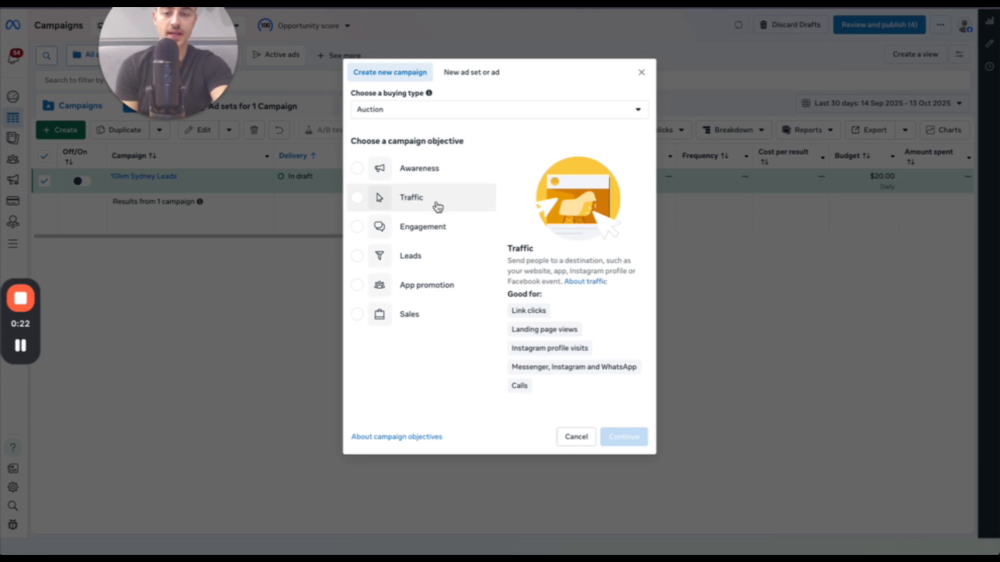
Step: Keep Auction as the buying type and select Leads as the campaign objective
left_click(446, 112)
left_click(399, 118)
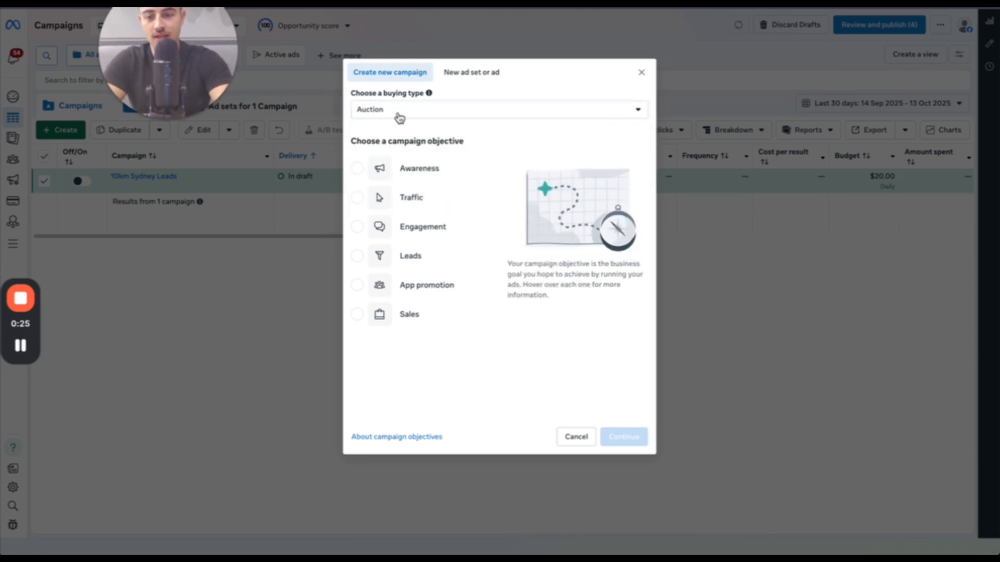
left_click(405, 257)
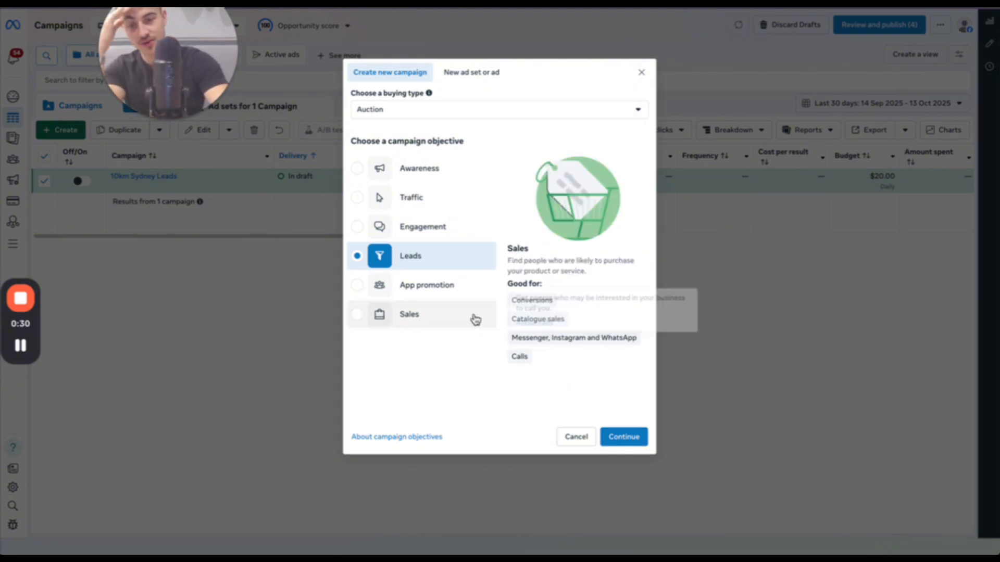
left_click(460, 168)
left_click(442, 197)
left_click(419, 262)
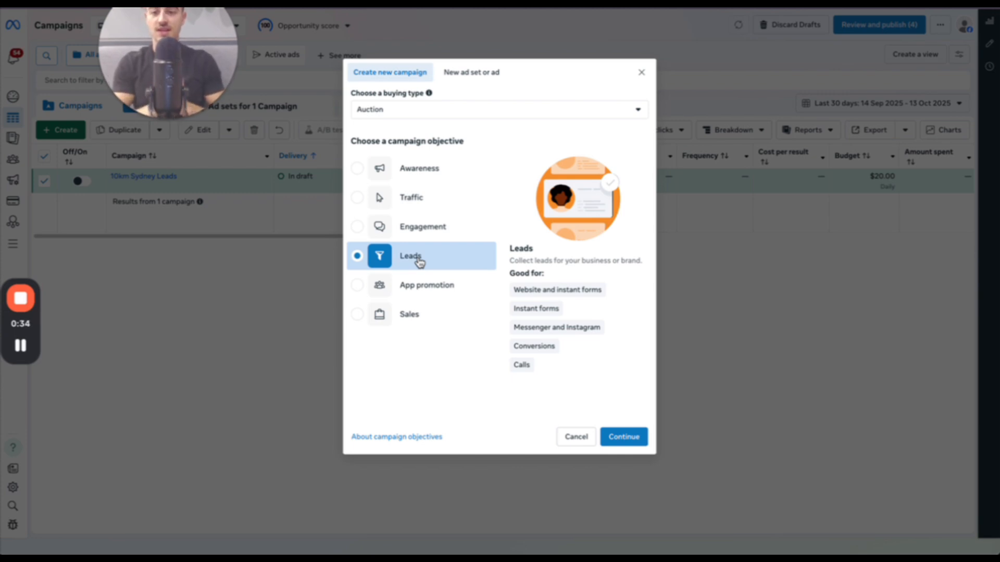
left_click(436, 229)
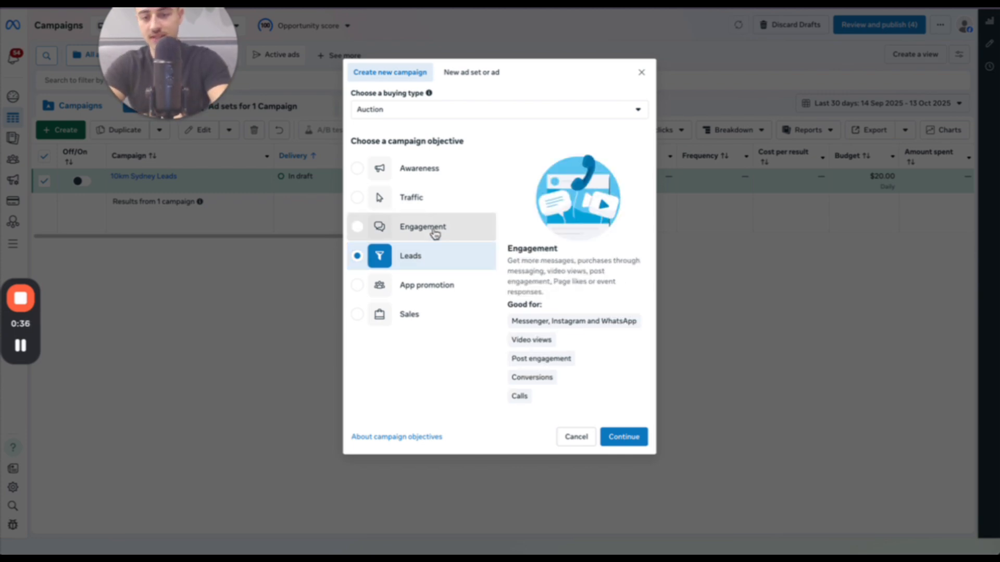
left_click(430, 202)
left_click(413, 171)
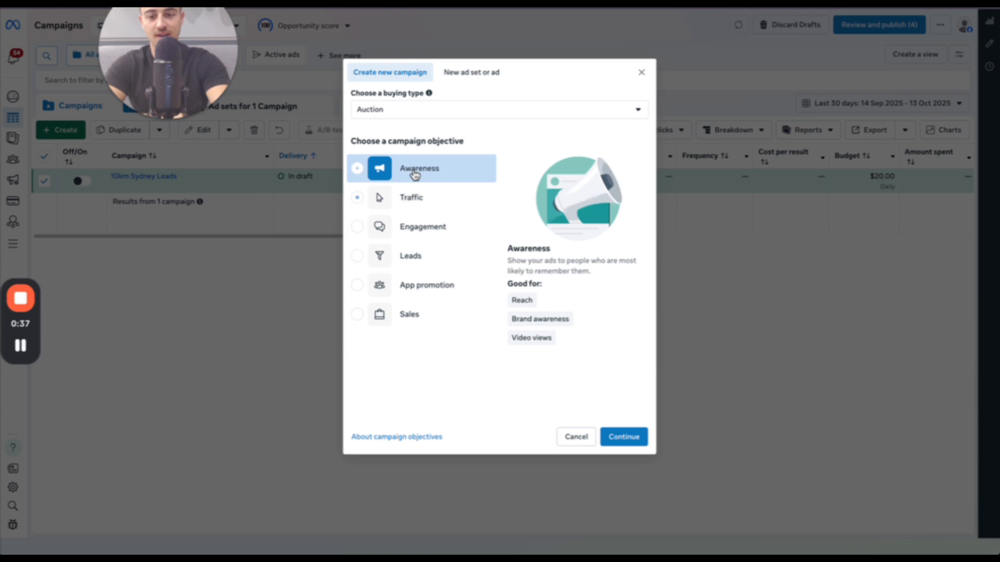
Step: Create the campaign with the Leads objective and dismiss the Advantage+ setup notice
left_click(393, 260)
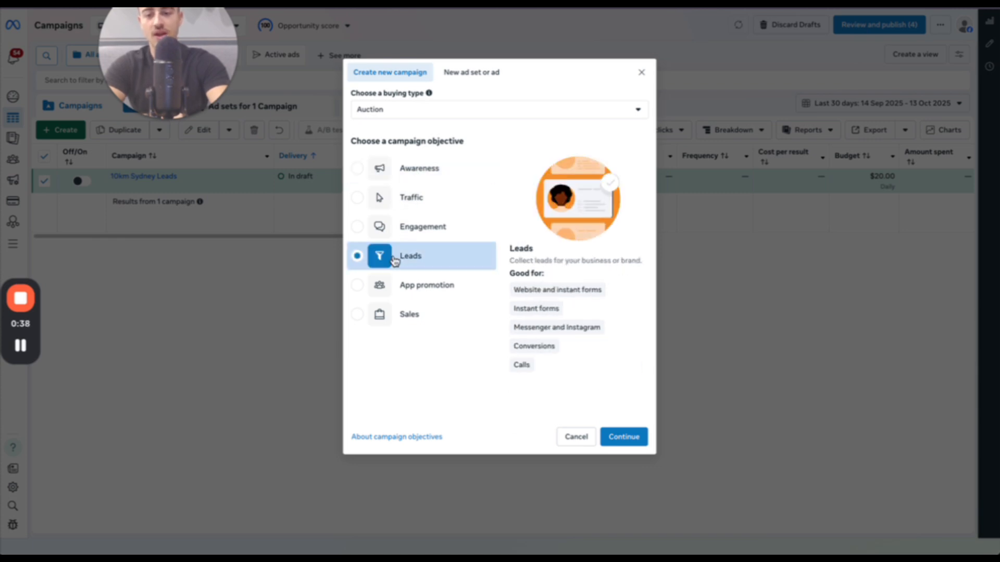
left_click(619, 437)
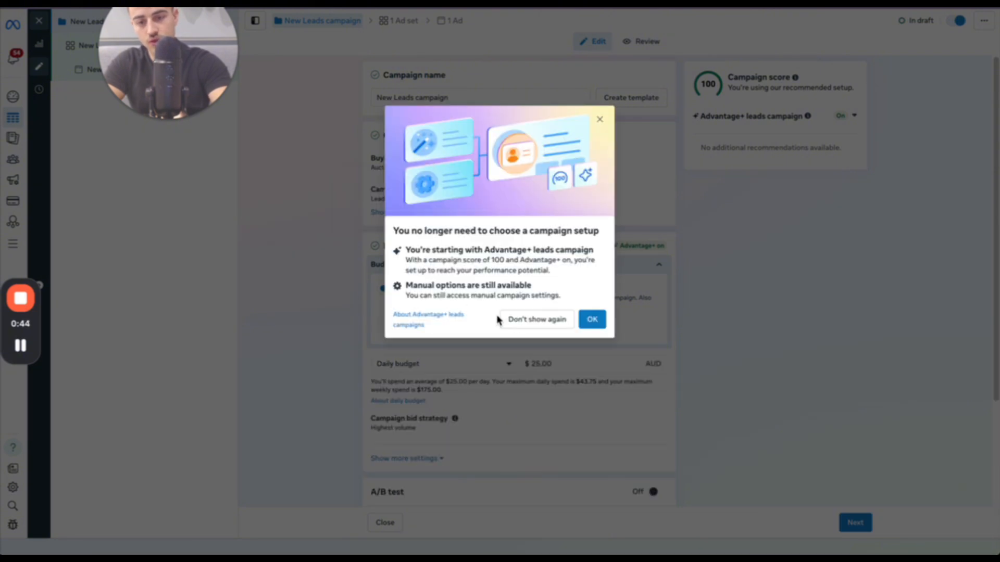
left_click(601, 123)
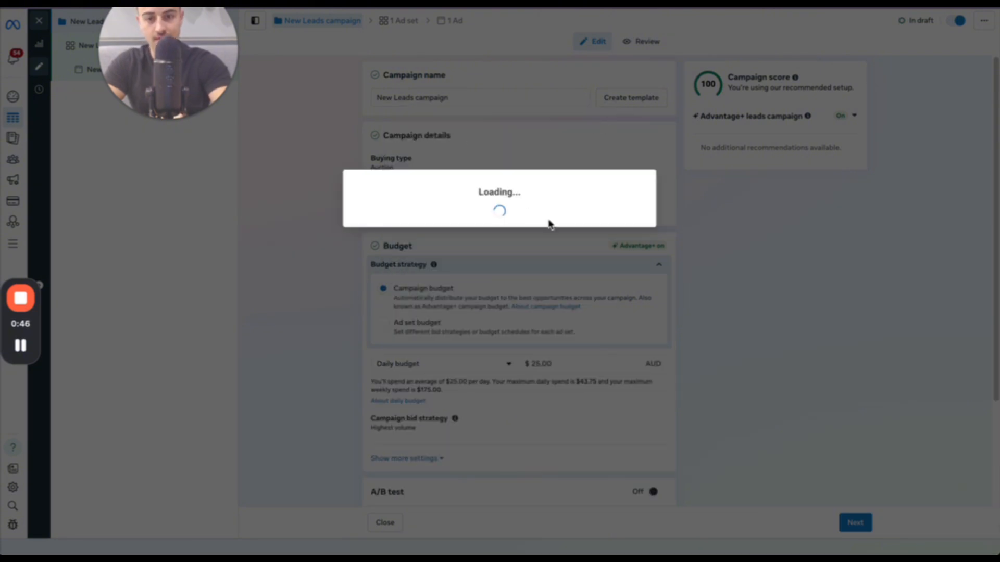
Step: Name the campaign "21/10/25 - New Creative Test - ANA"
scroll(413, 198, "down", 3)
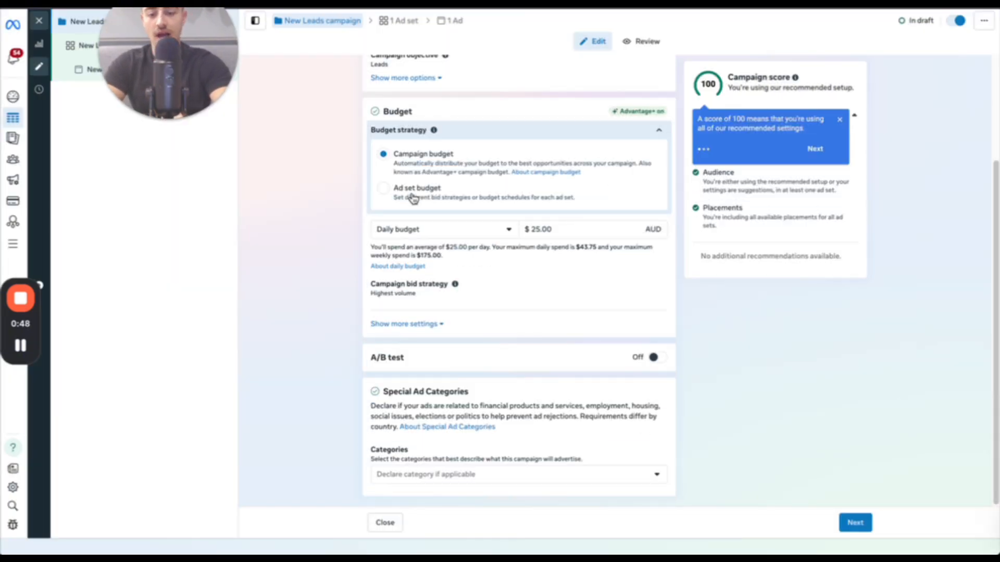
scroll(413, 199, "up", 3)
triple_click(437, 97)
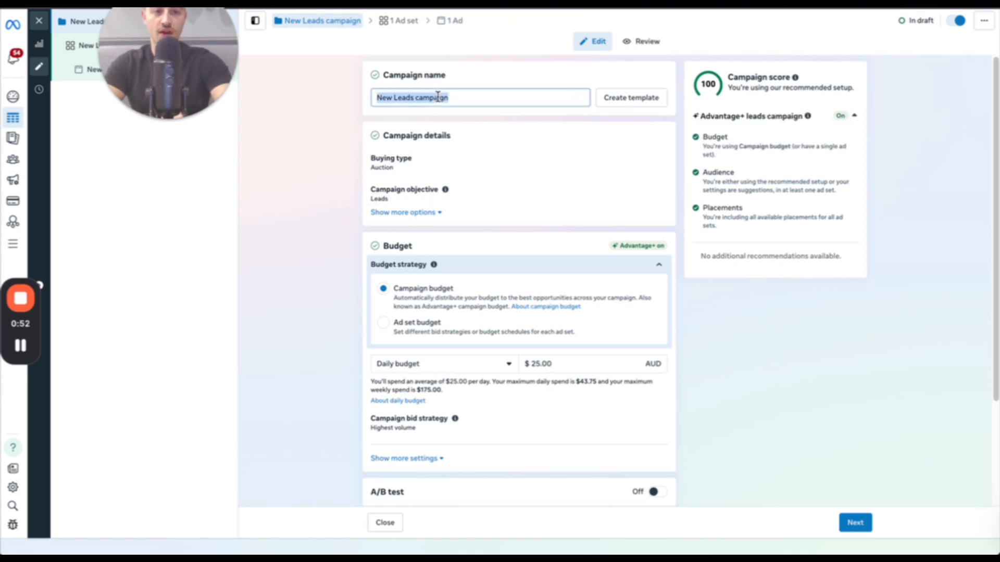
type("14/")
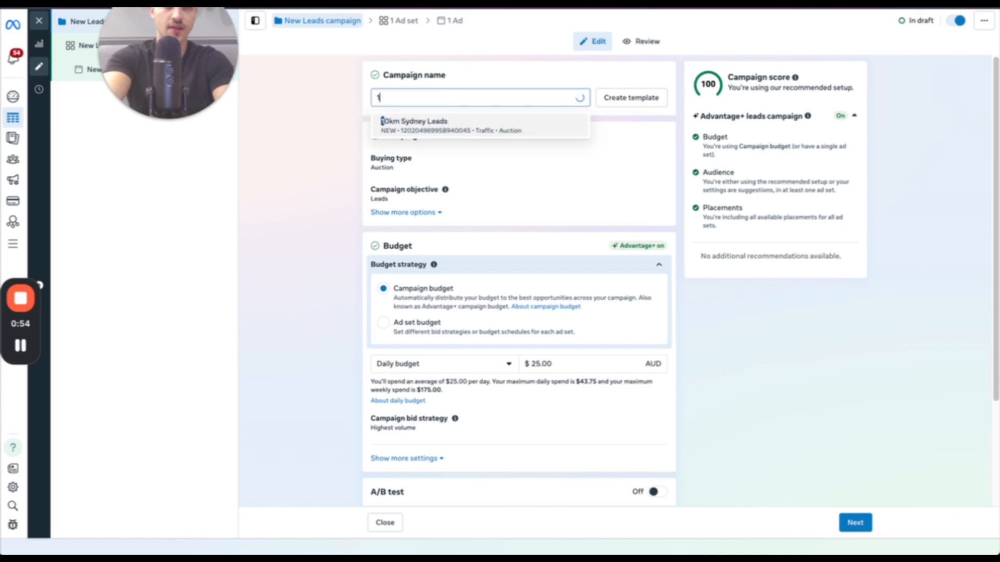
key("BackSpace")
key("BackSpace")
key("BackSpace")
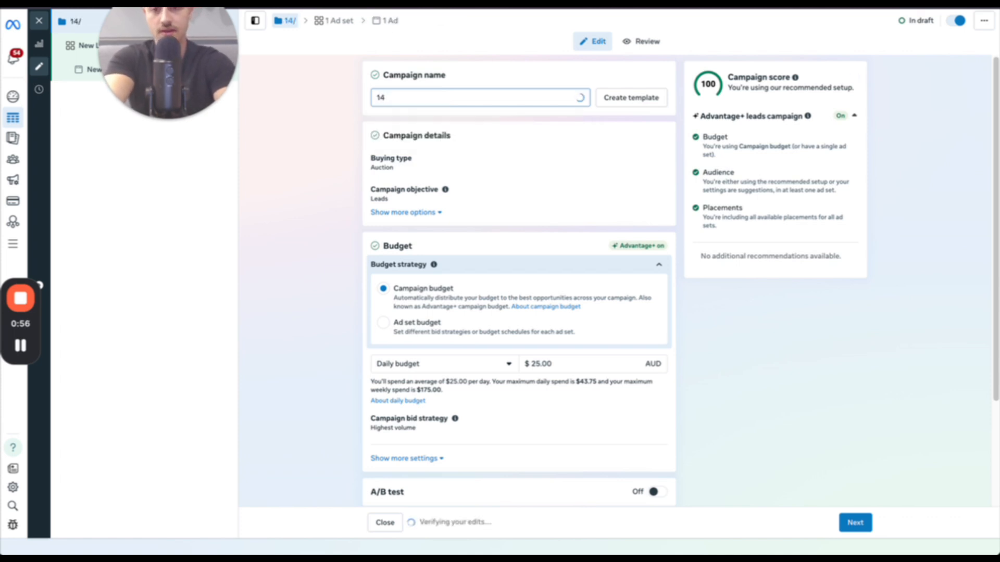
type("21/10")
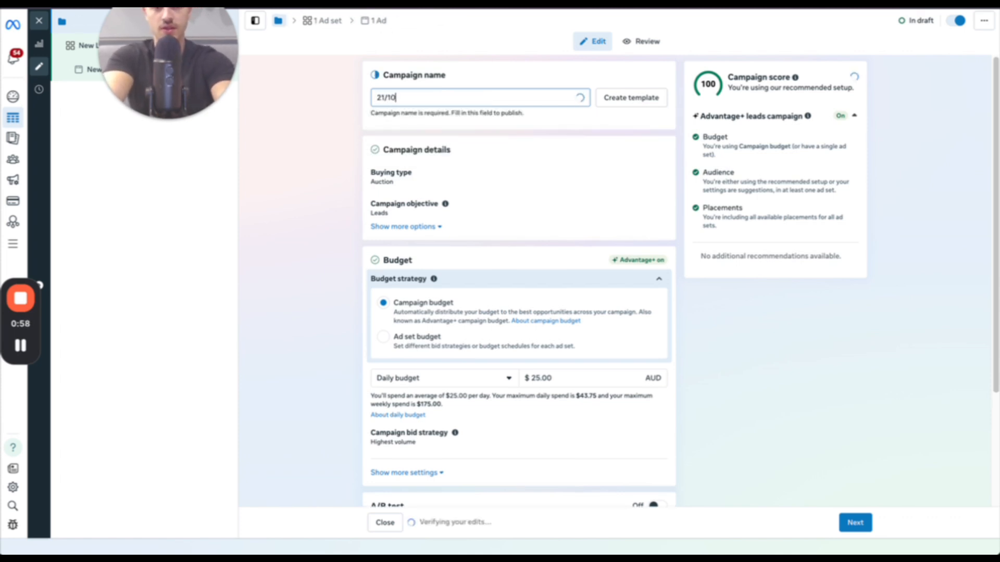
type("/25")
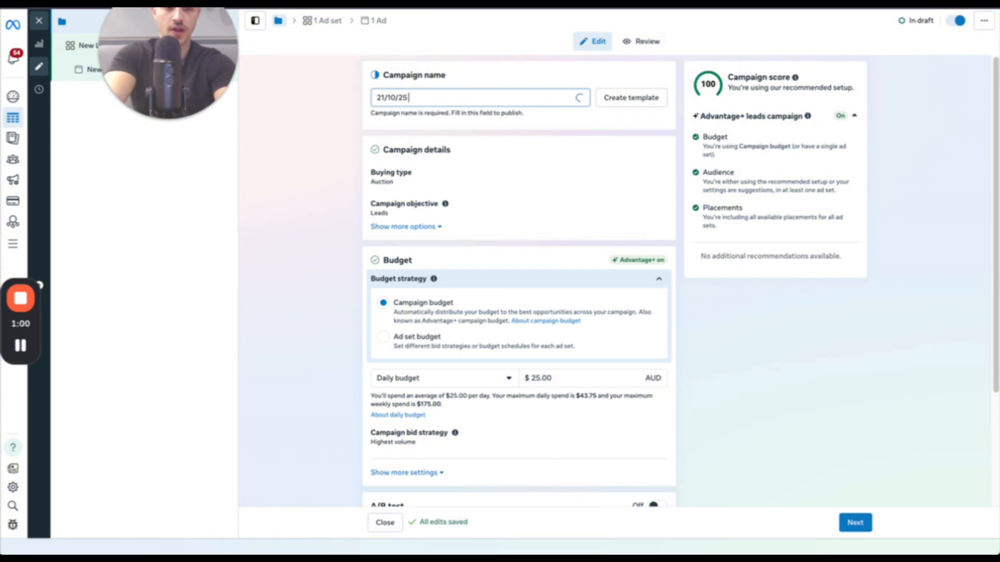
type(" - New Creative 1")
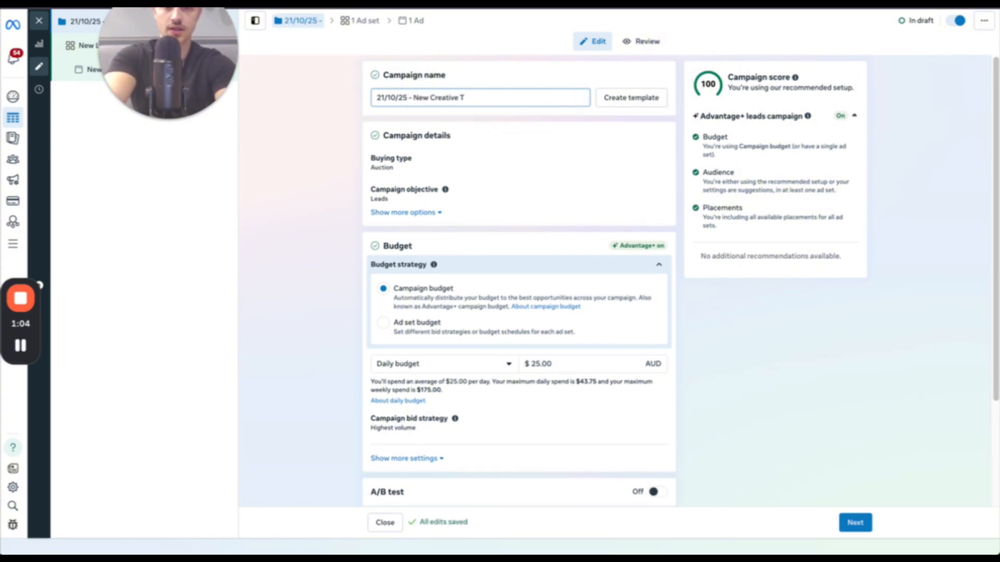
type("est")
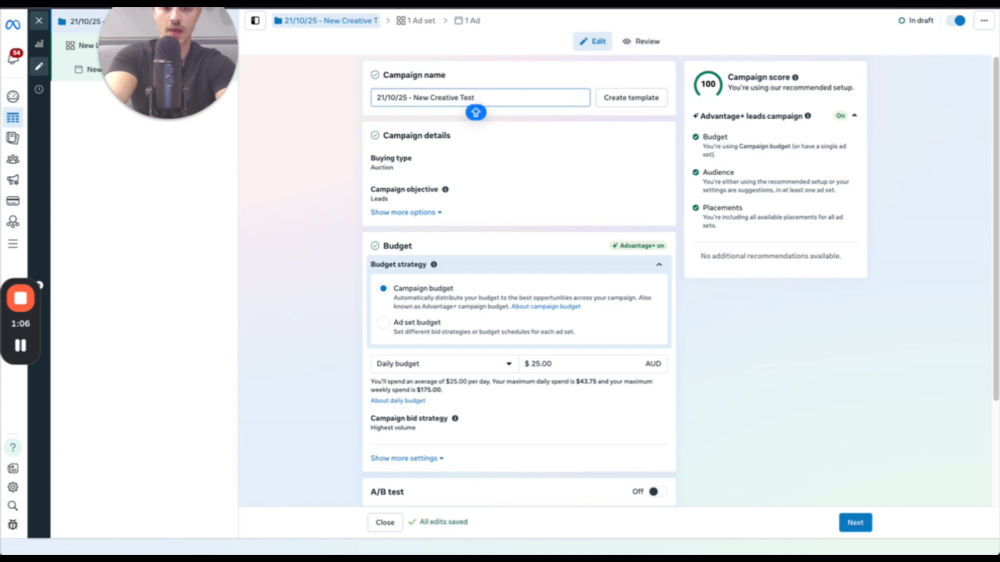
type(" - ANA")
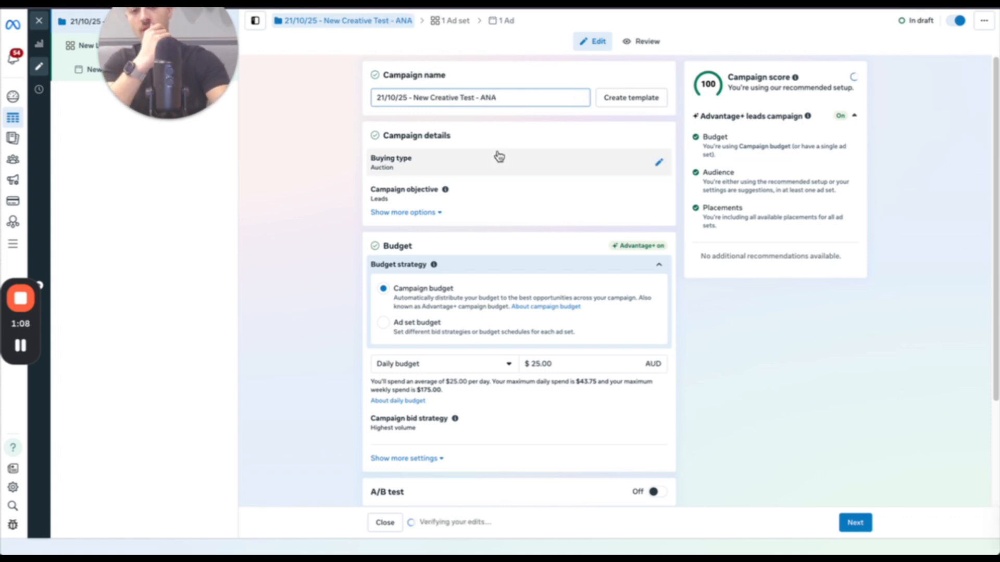
left_click_drag(404, 98, 592, 104)
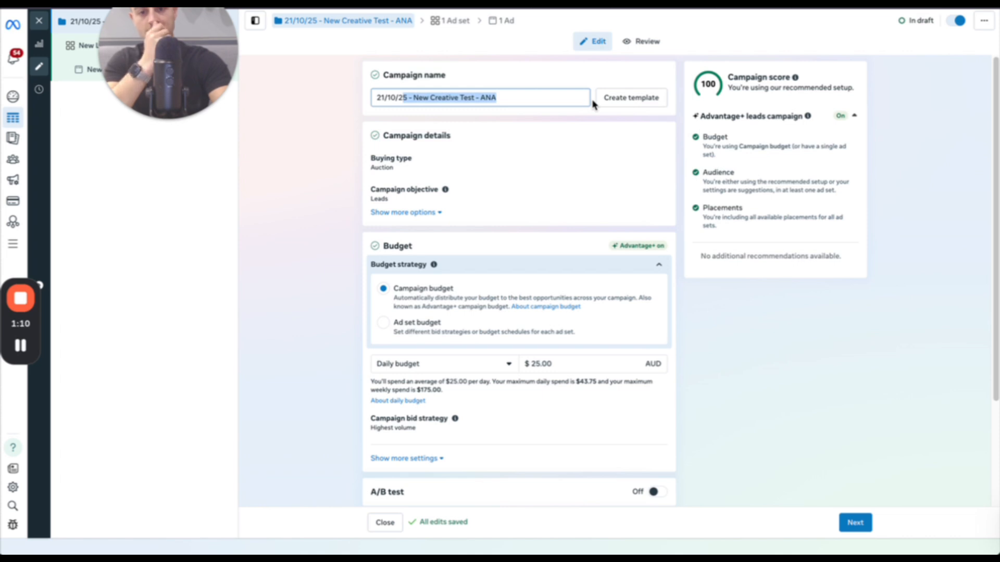
triple_click(569, 98)
Step: Set the campaign's daily budget to 100 AUD, keeping the campaign budget strategy
scroll(540, 236, "down", 1)
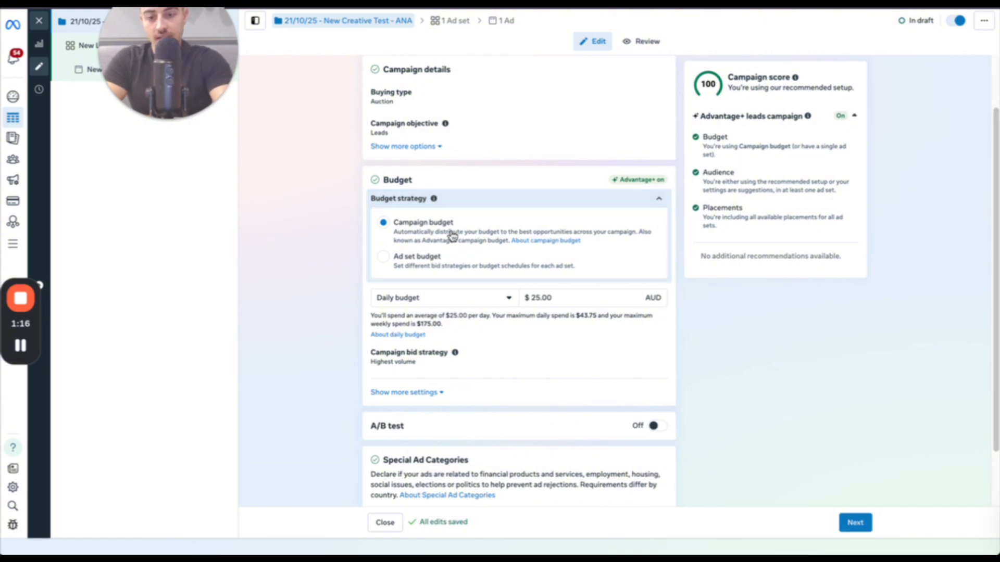
mouse_move(434, 200)
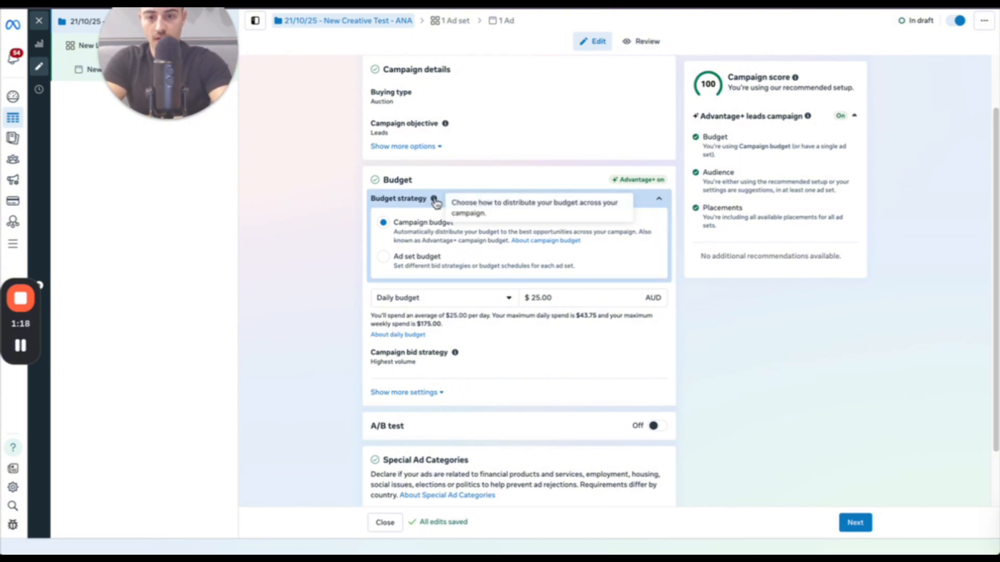
scroll(311, 211, "down", 1)
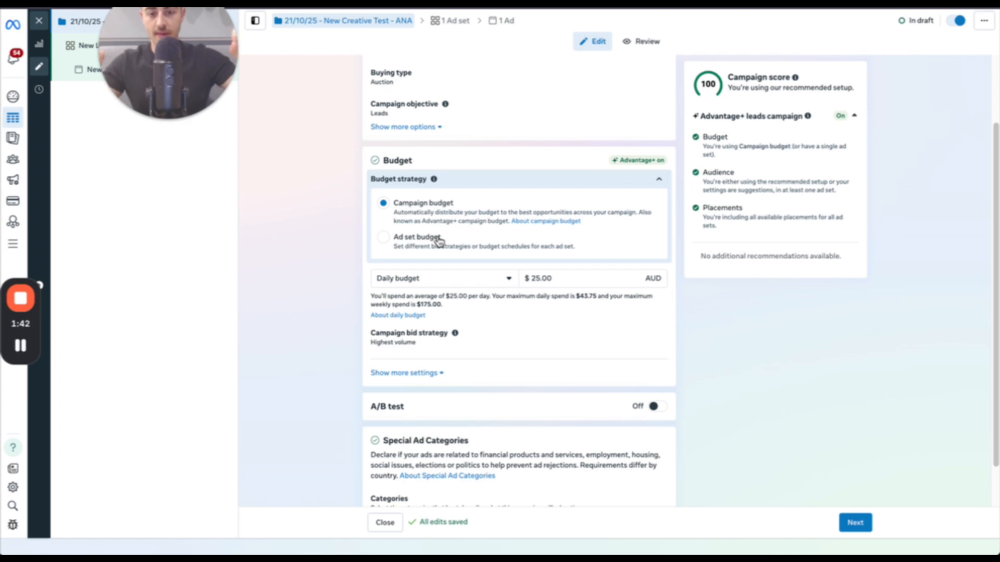
left_click(567, 281)
key("ctrl+a")
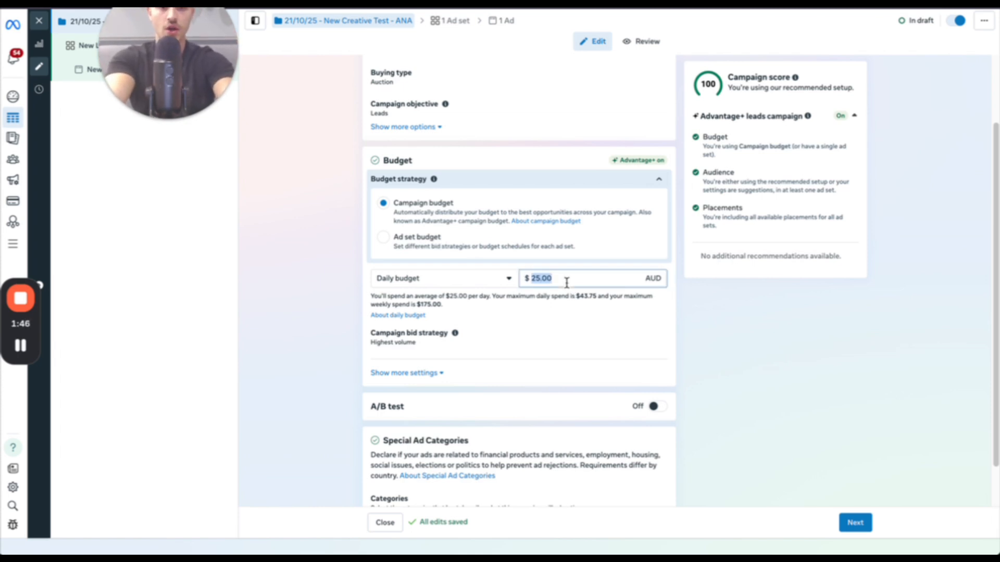
type("100")
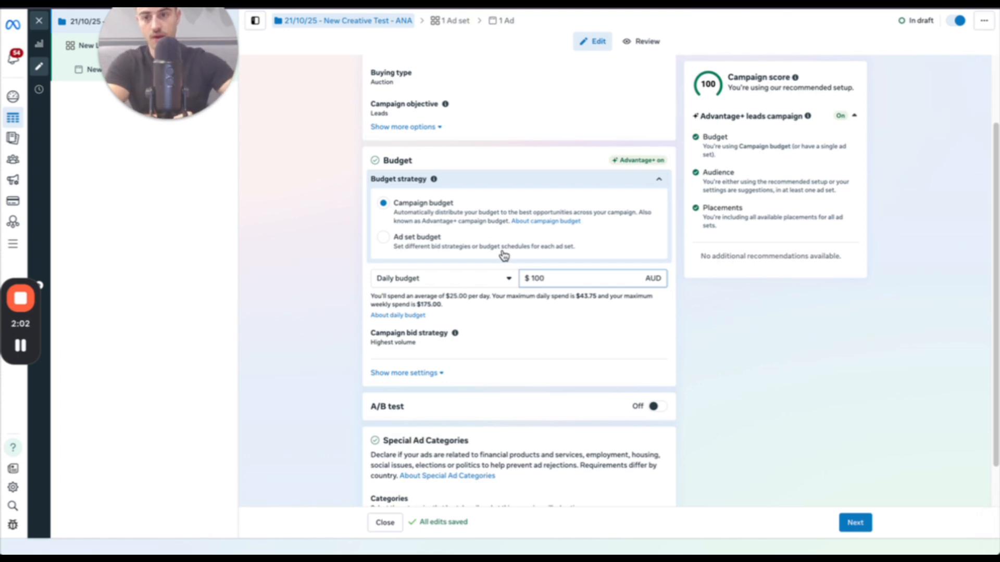
left_click(702, 306)
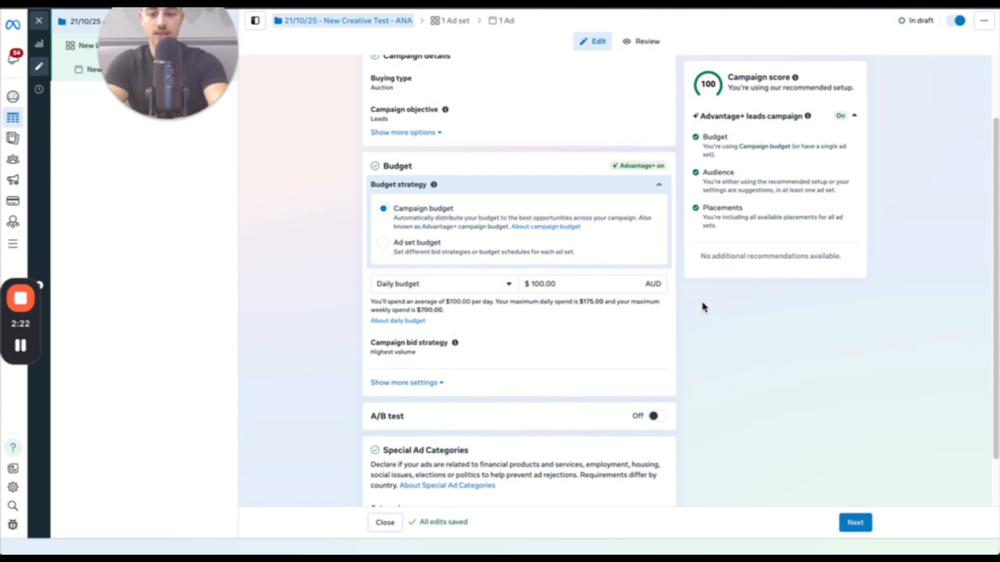
scroll(692, 303, "down", 1)
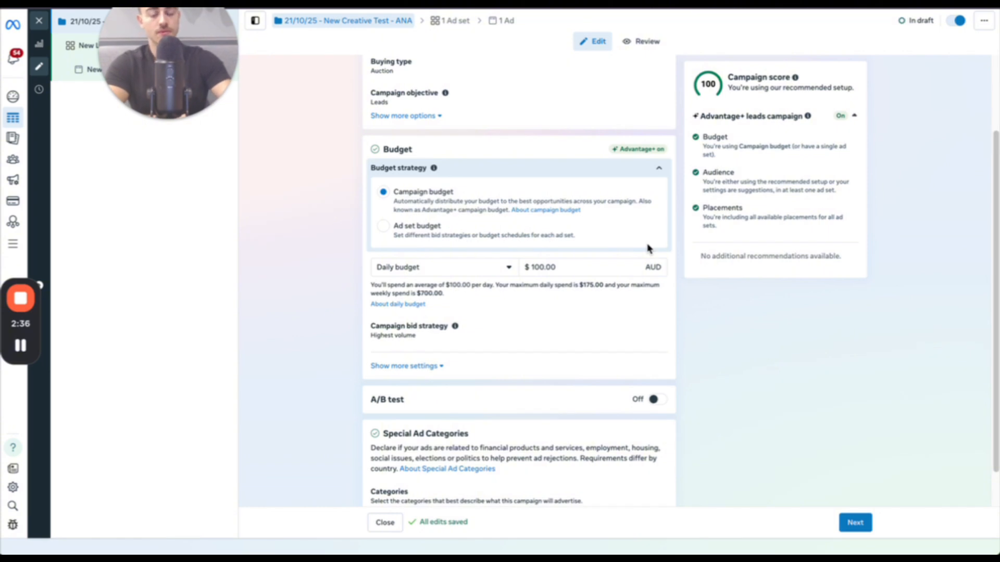
scroll(647, 249, "down", 1)
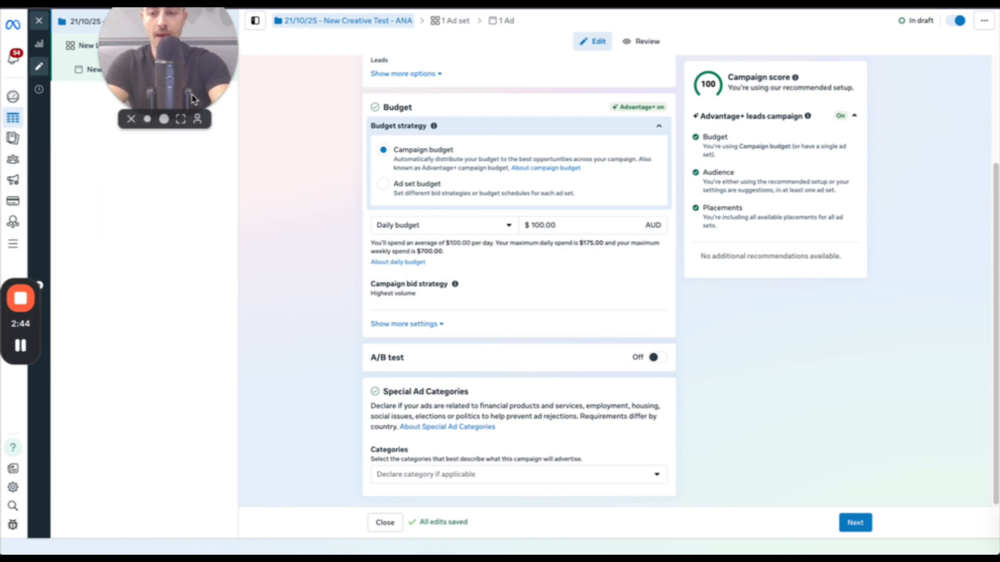
left_click_drag(189, 66, 190, 546)
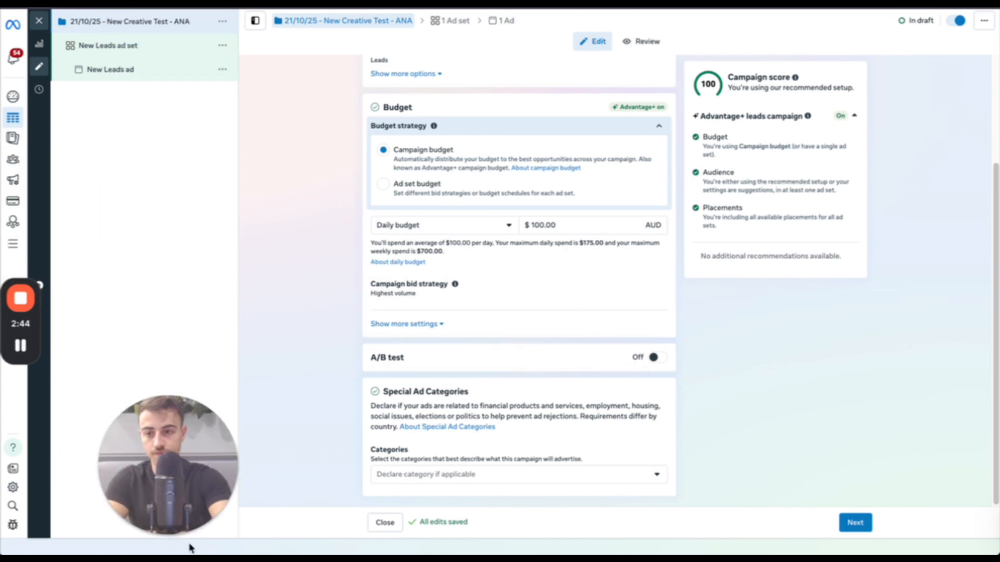
Step: Open the new leads ad set and name it "21/10/25 - Creative Test -"
left_click(124, 47)
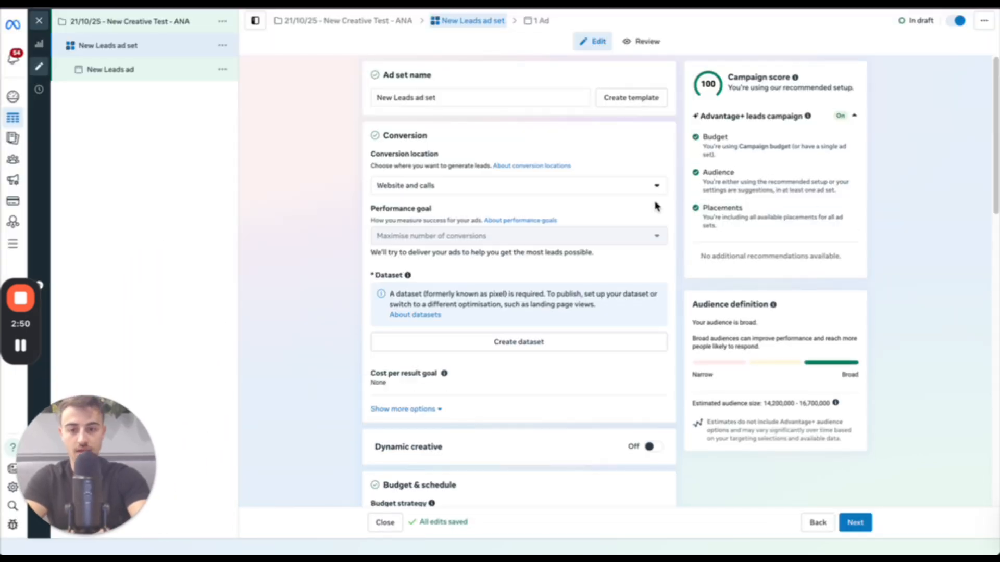
left_click(465, 96)
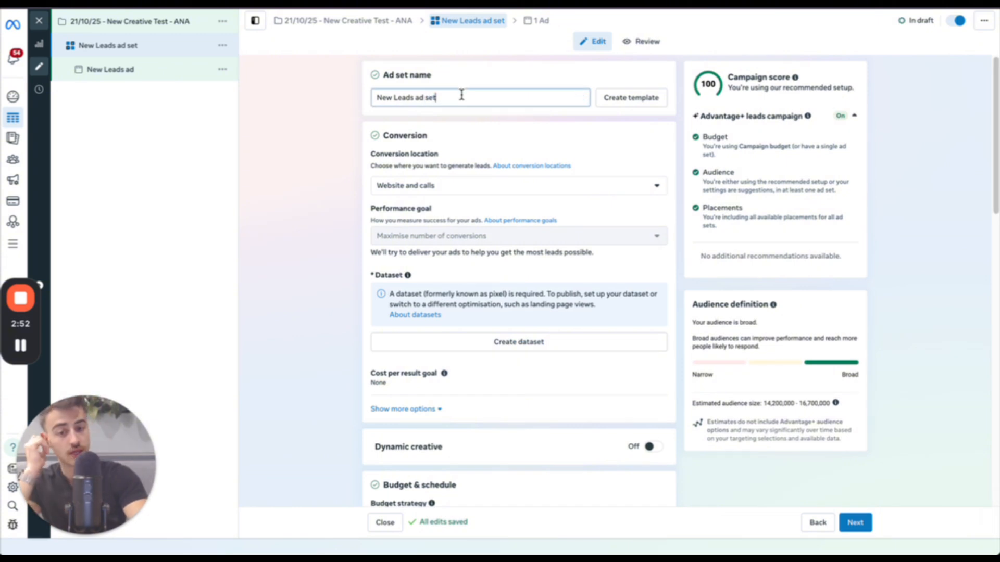
triple_click(461, 94)
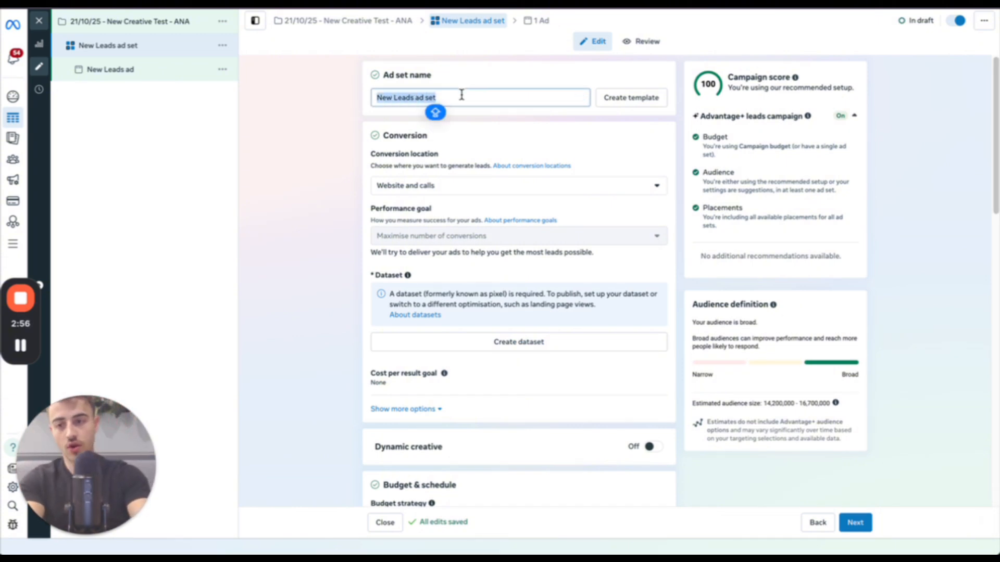
key("BackSpace")
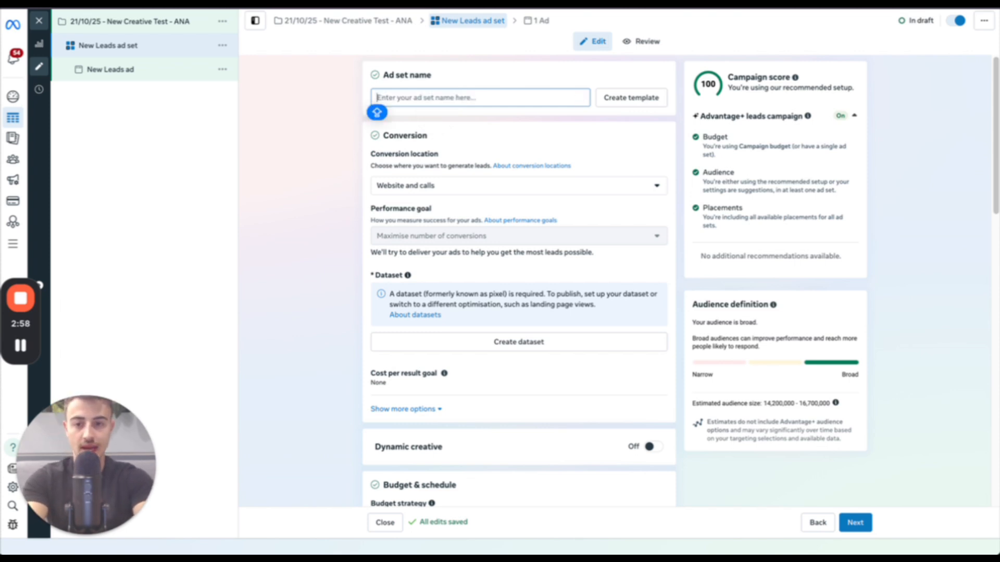
type("21.")
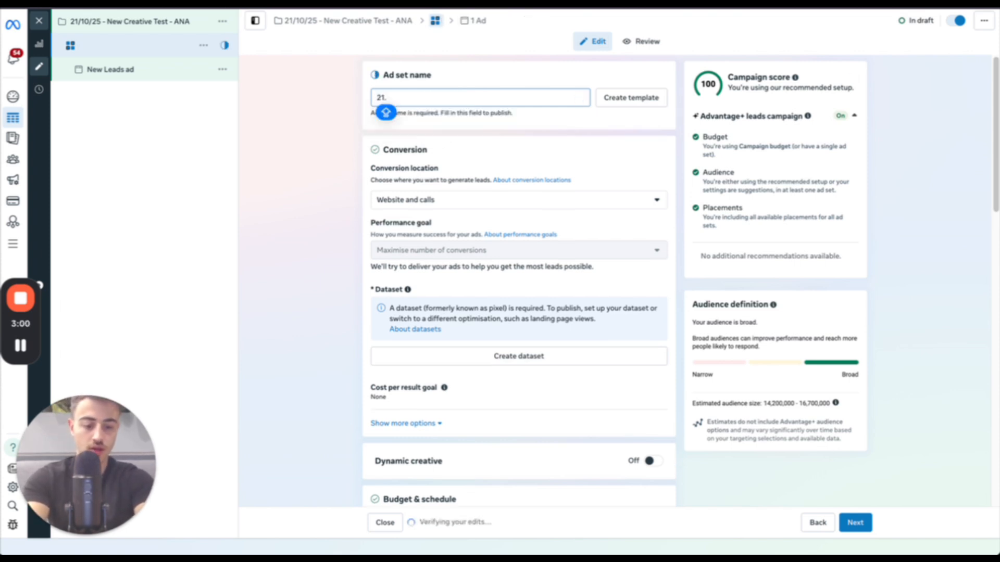
type("/")
key("BackSpace")
key("BackSpace")
key("BackSpace")
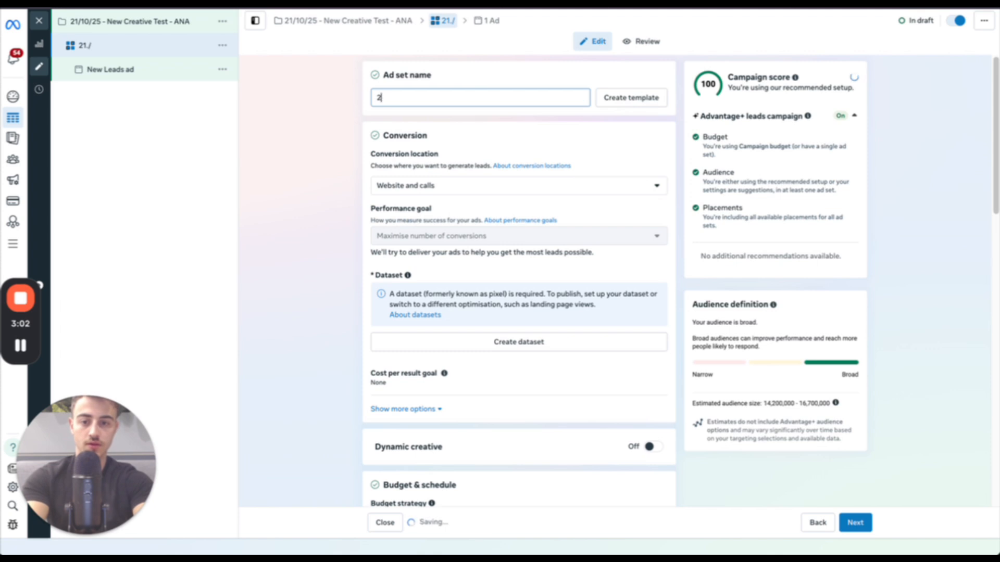
type("1/10/25 -")
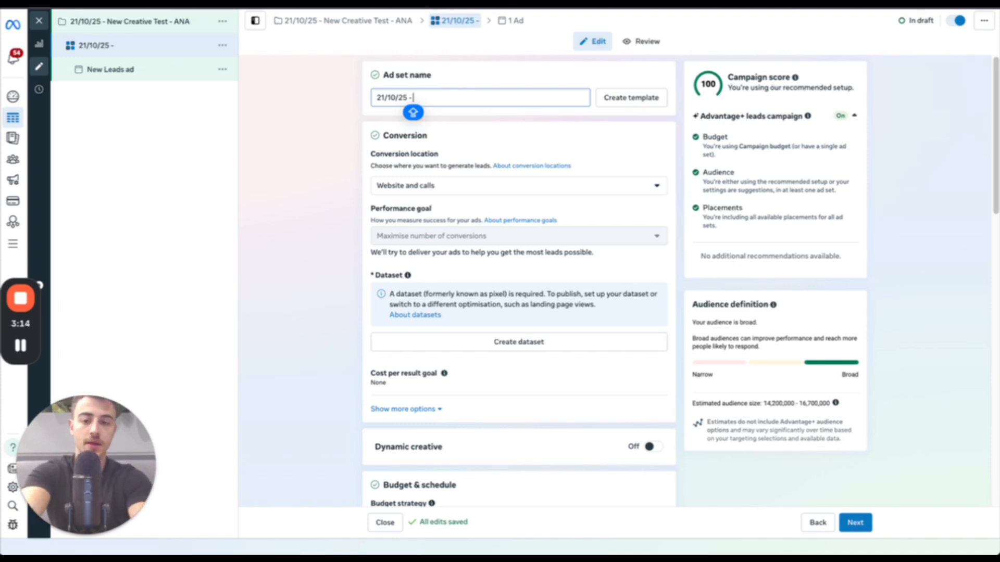
type("C")
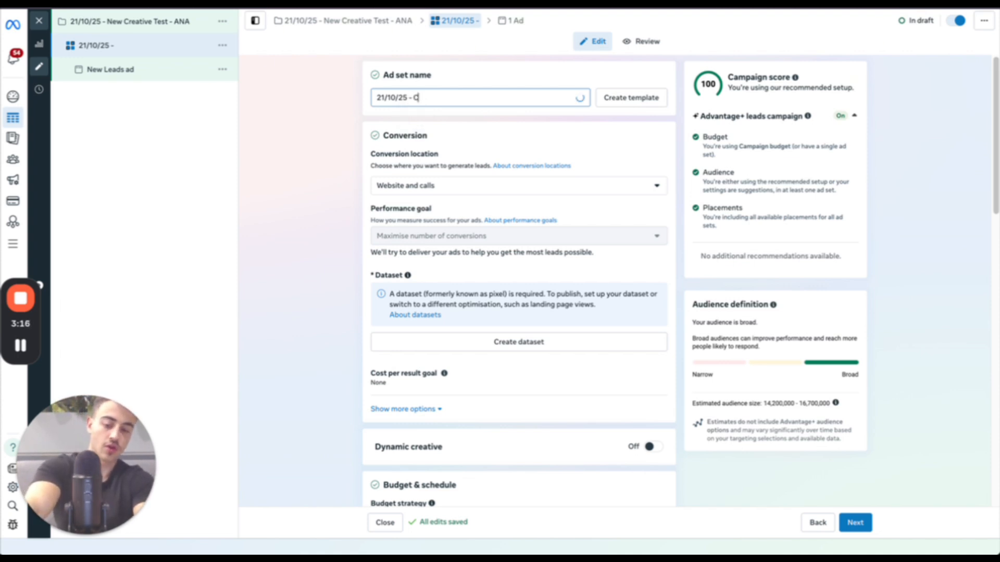
type("reative Test -")
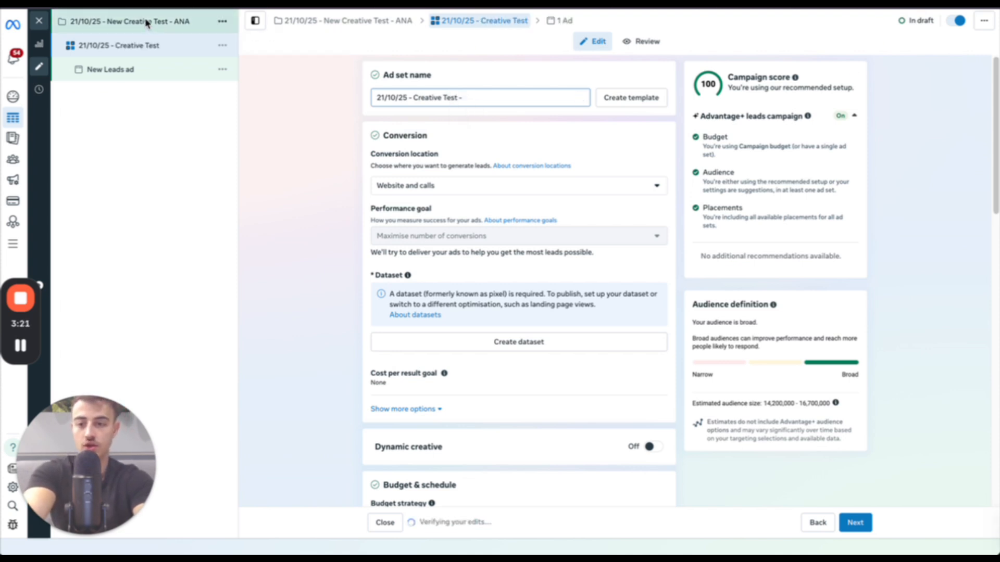
Step: Insert "TOF - Landing Page -" before "ANA" in the campaign name, giving "21/10/25 - New Creative Test - TOF - Landing Page - ANA"
left_click(143, 21)
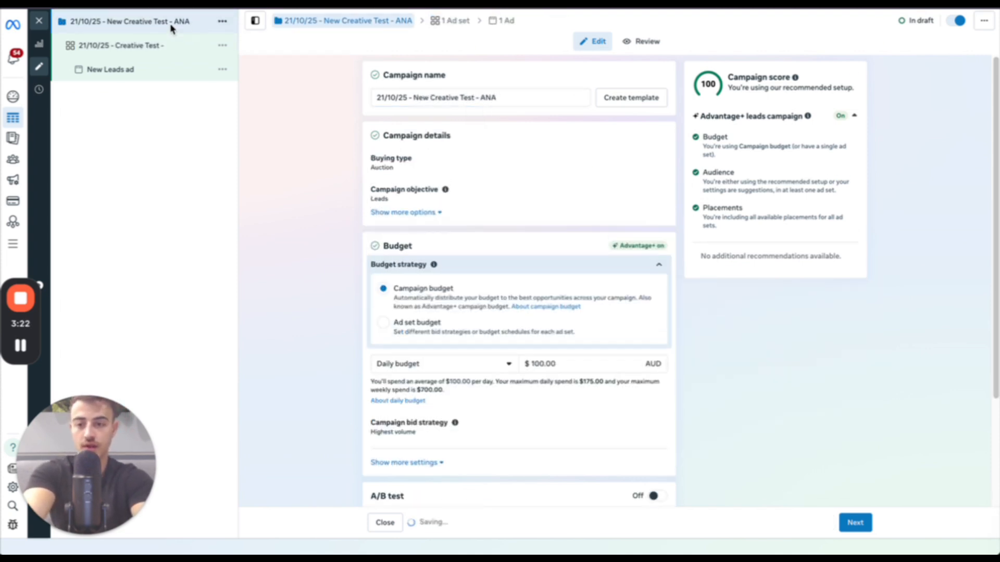
left_click(480, 99)
type("TO")
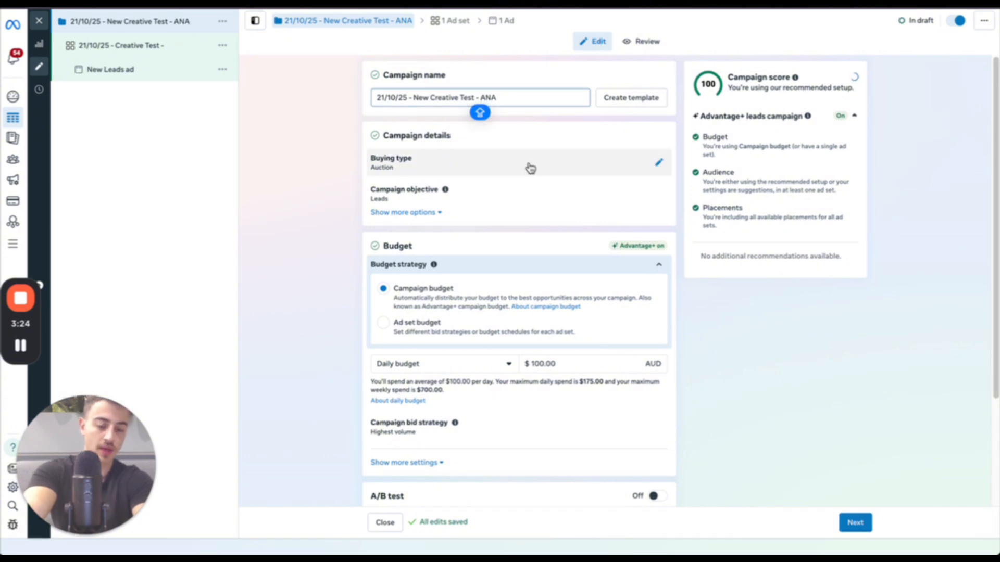
type("F - ")
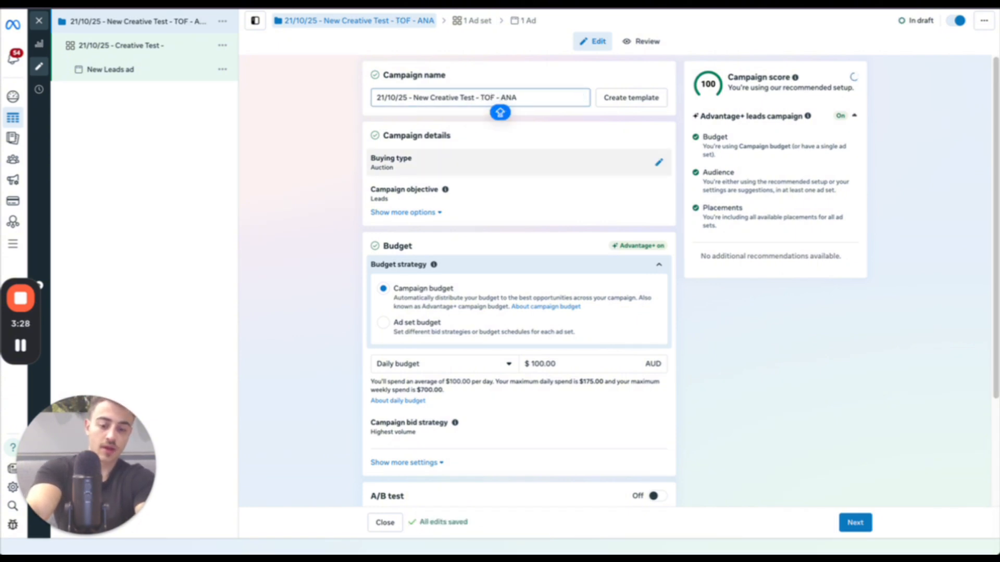
type("L")
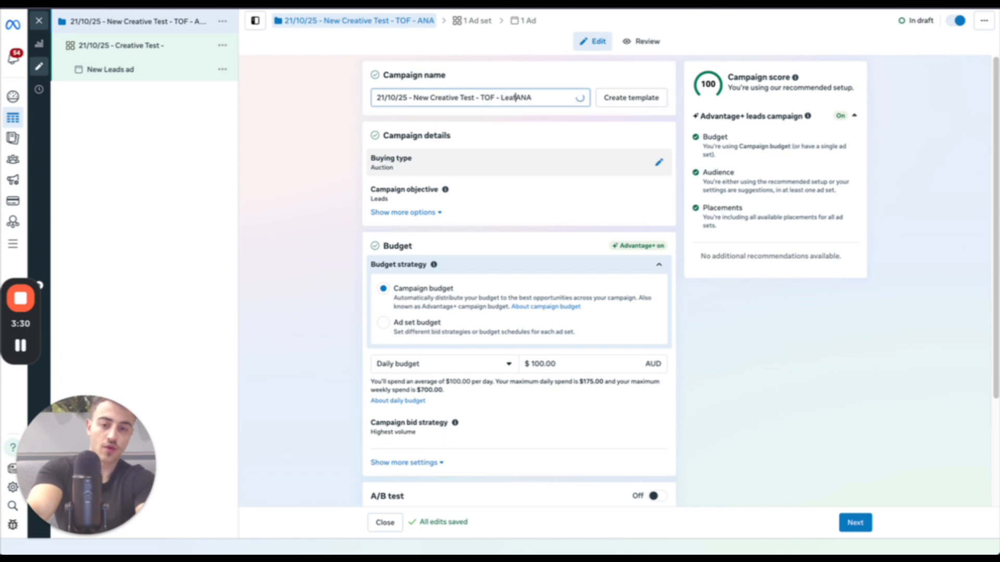
type("andingf")
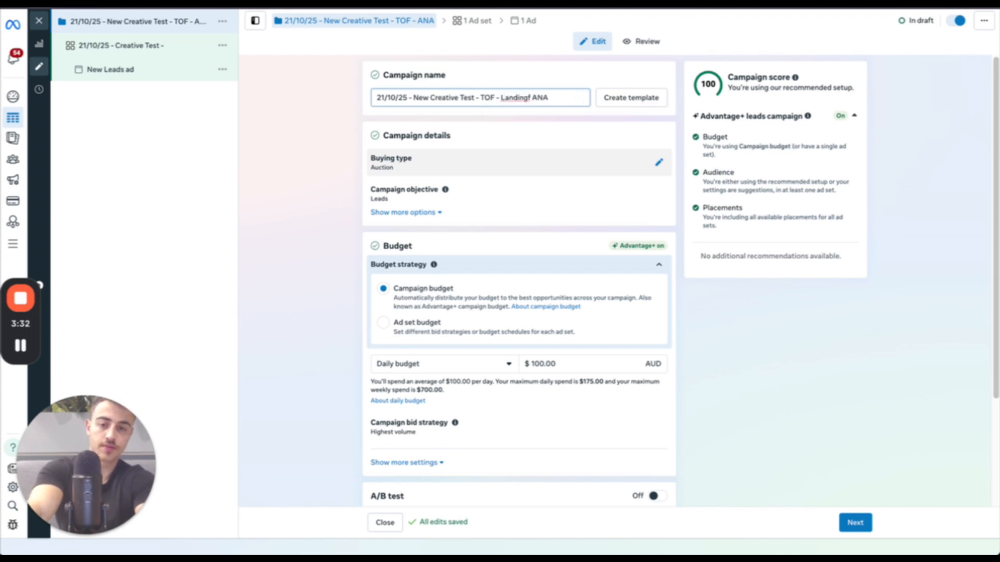
key("BackSpace")
type("pa")
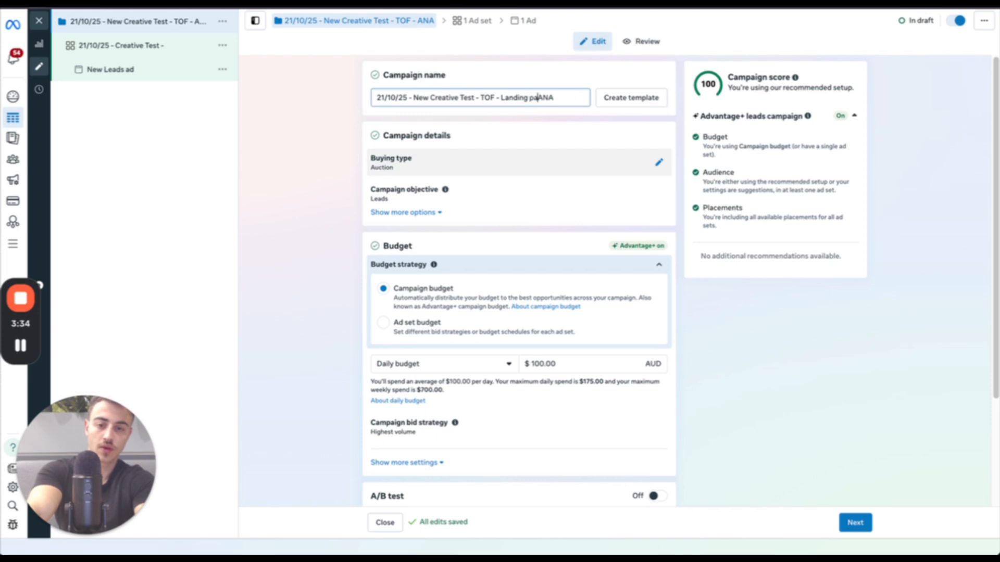
key("BackSpace")
key("BackSpace")
type("Page")
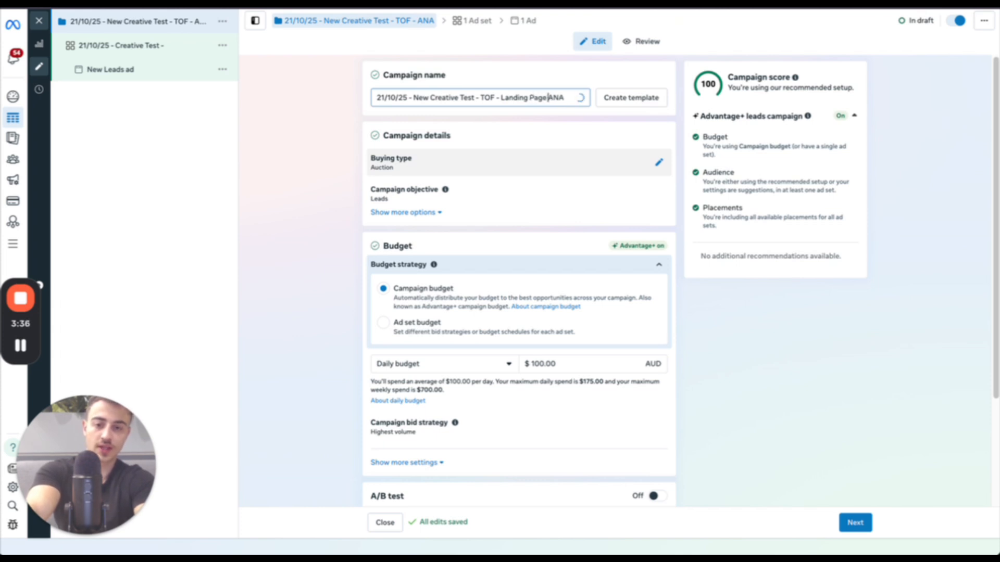
type(" -")
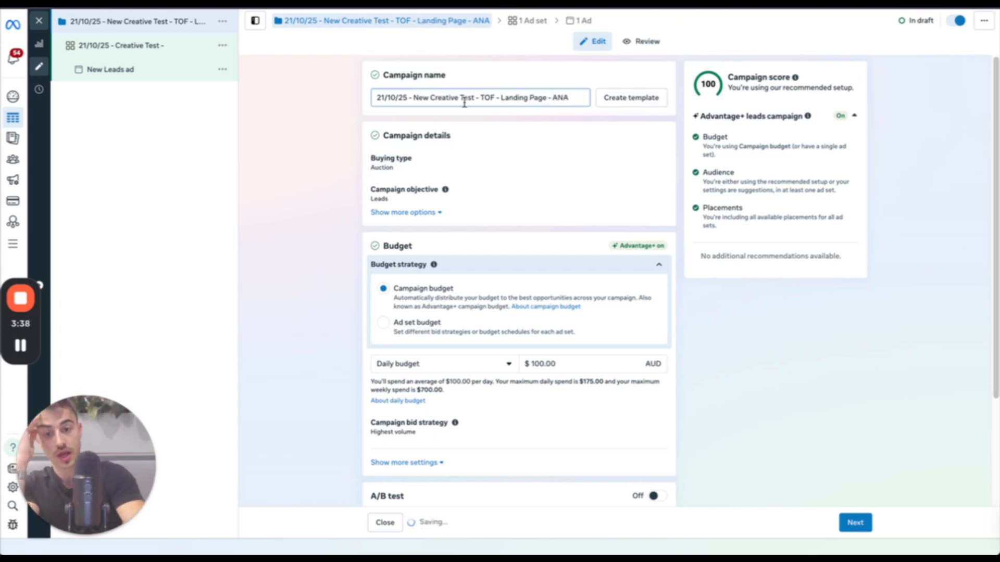
Step: Replace "ANA" at the end of the campaign name with "Leads"
double_click(589, 107)
left_click(412, 88)
left_click_drag(396, 98, 440, 98)
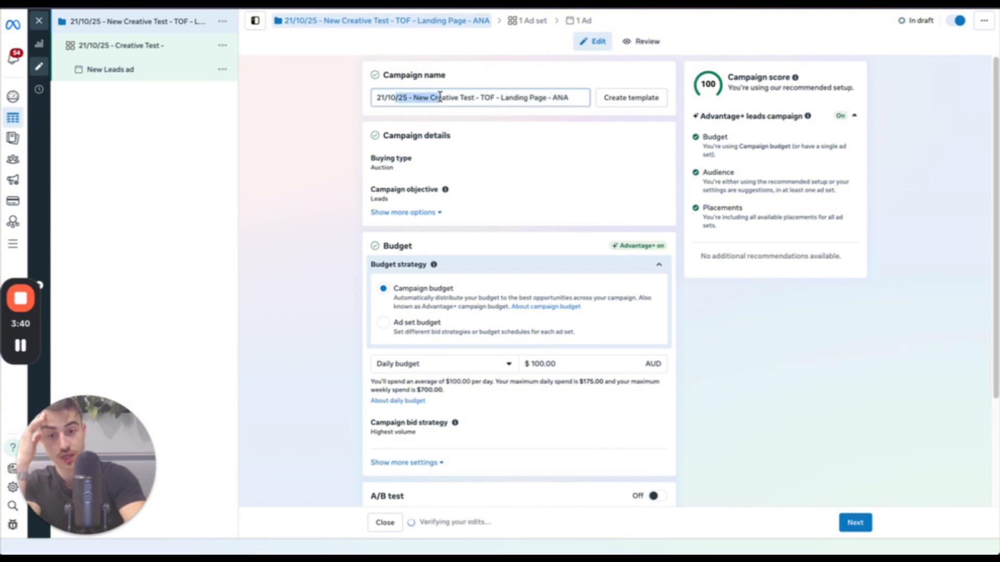
left_click(554, 99)
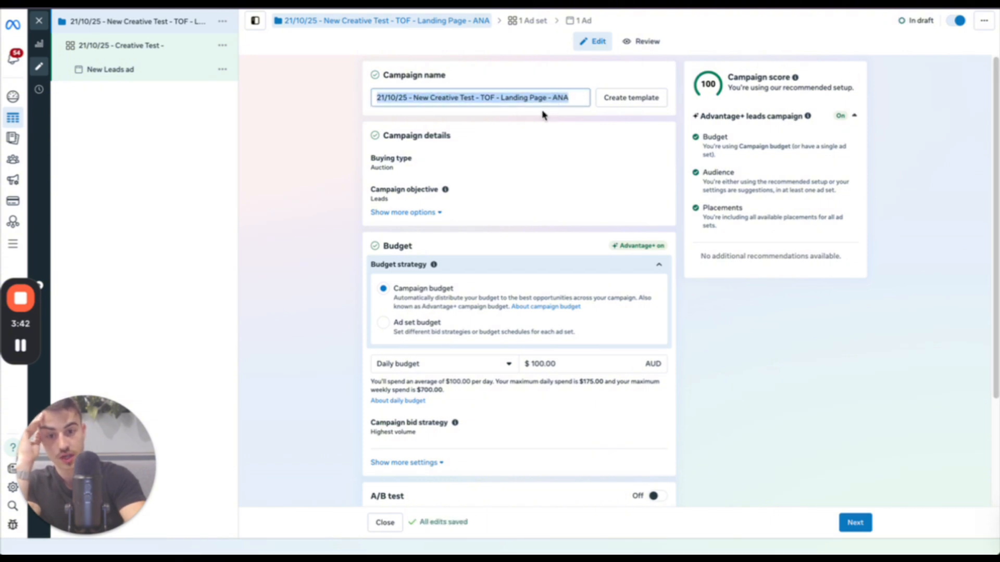
double_click(559, 97)
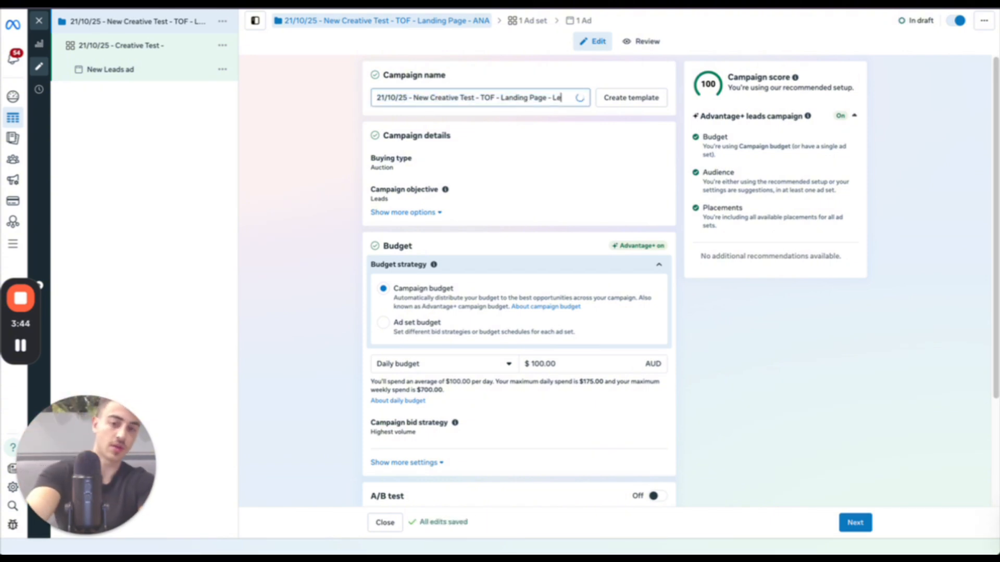
type("Leads")
left_click_drag(546, 98, 382, 101)
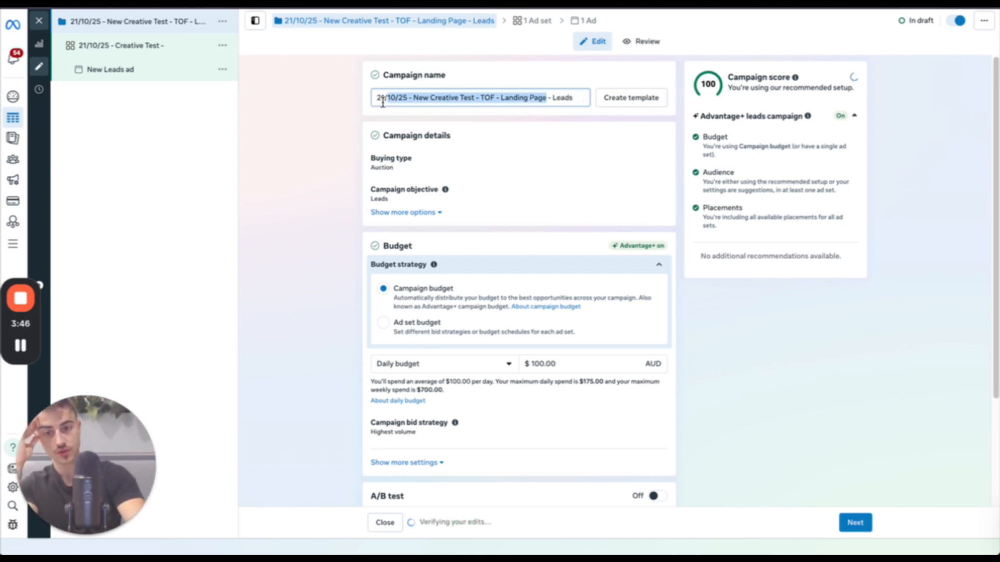
triple_click(382, 101)
Step: Shorten the ad set name to "21/10/25 - Creative Test" by removing the trailing dash
left_click(122, 54)
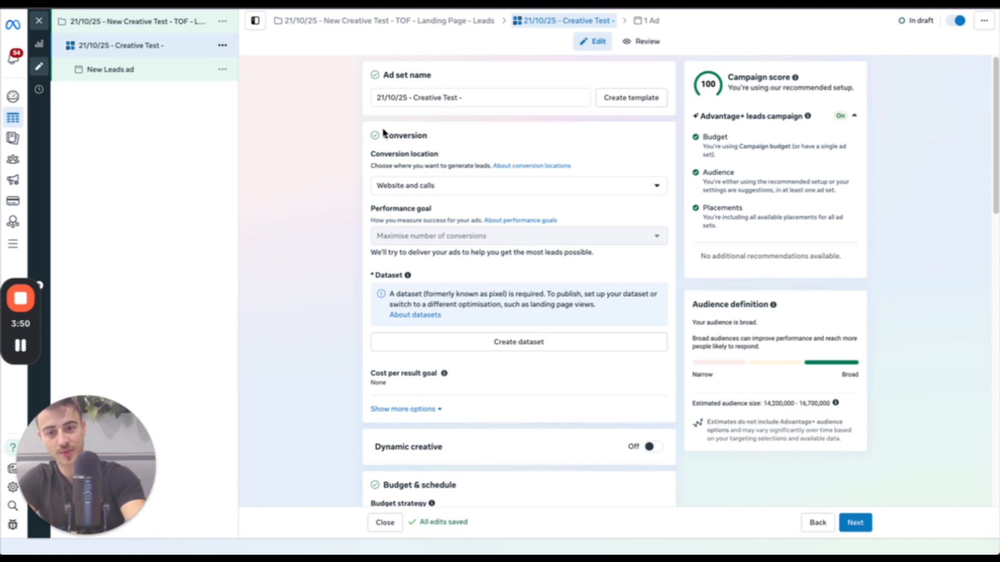
left_click(500, 99)
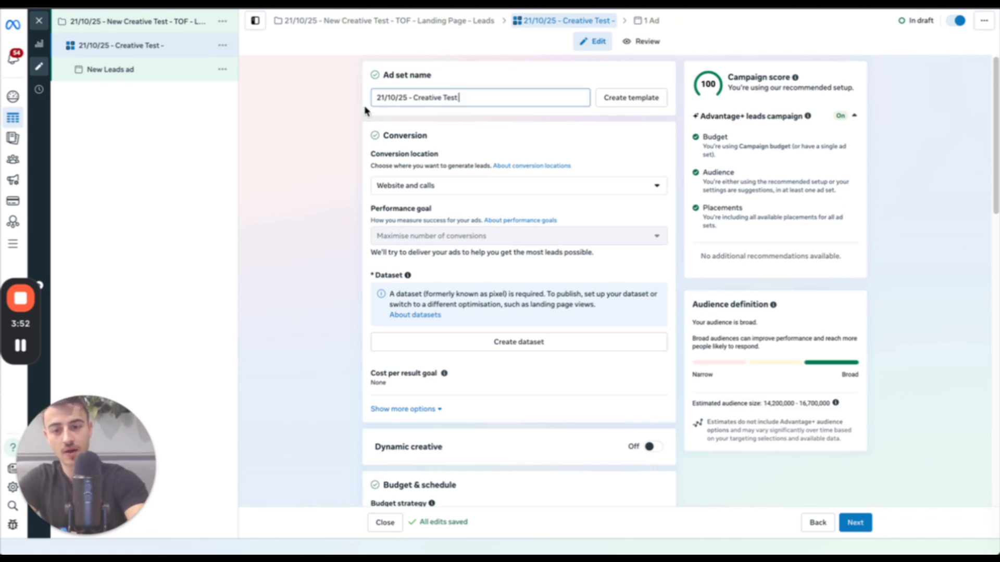
left_click_drag(381, 99, 463, 99)
left_click_drag(488, 99, 233, 84)
left_click(103, 71)
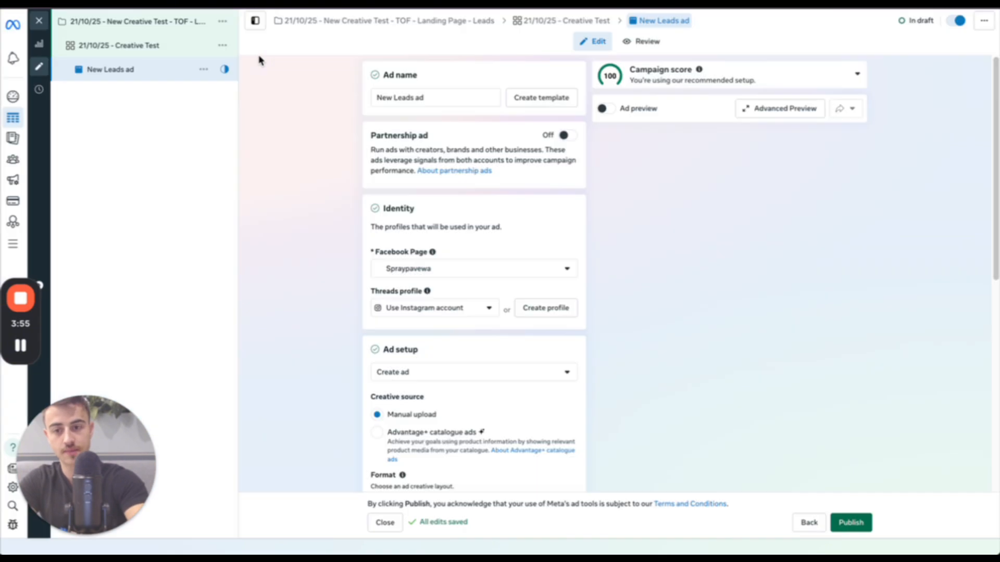
Step: Set the ad set's conversion location to the single option Instant forms
left_click(127, 45)
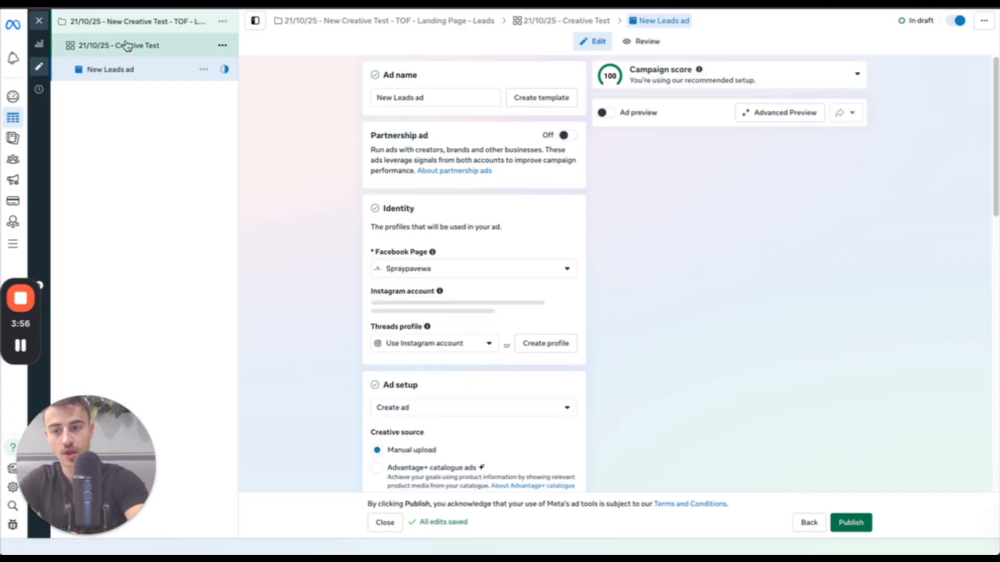
left_click(404, 179)
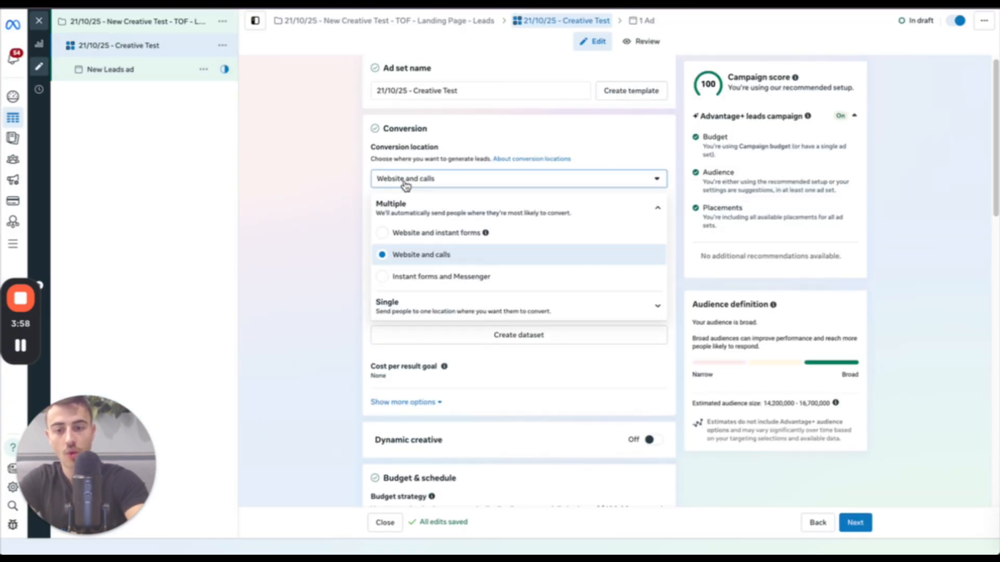
scroll(425, 174, "down", 1)
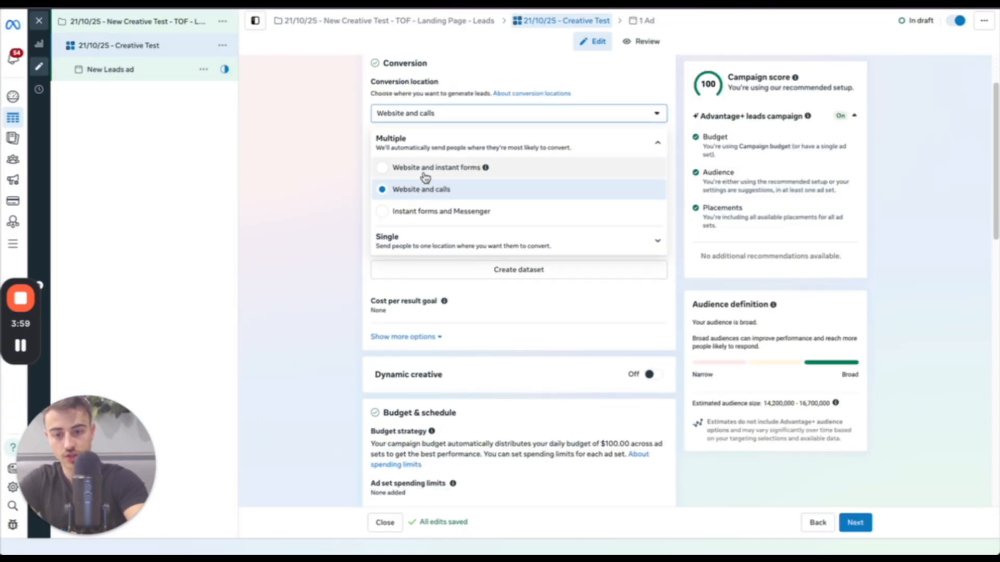
left_click(464, 252)
scroll(464, 252, "down", 2)
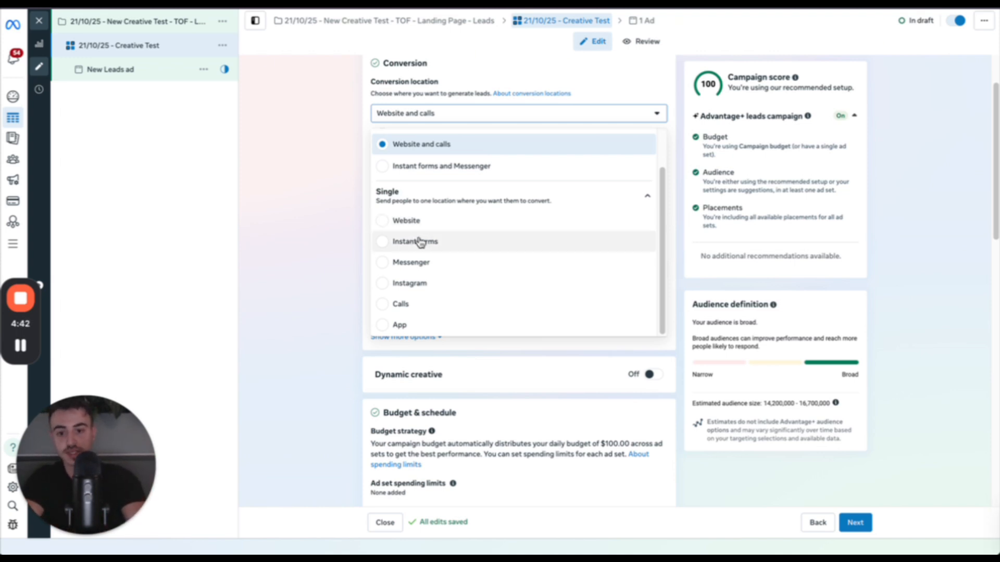
left_click(428, 242)
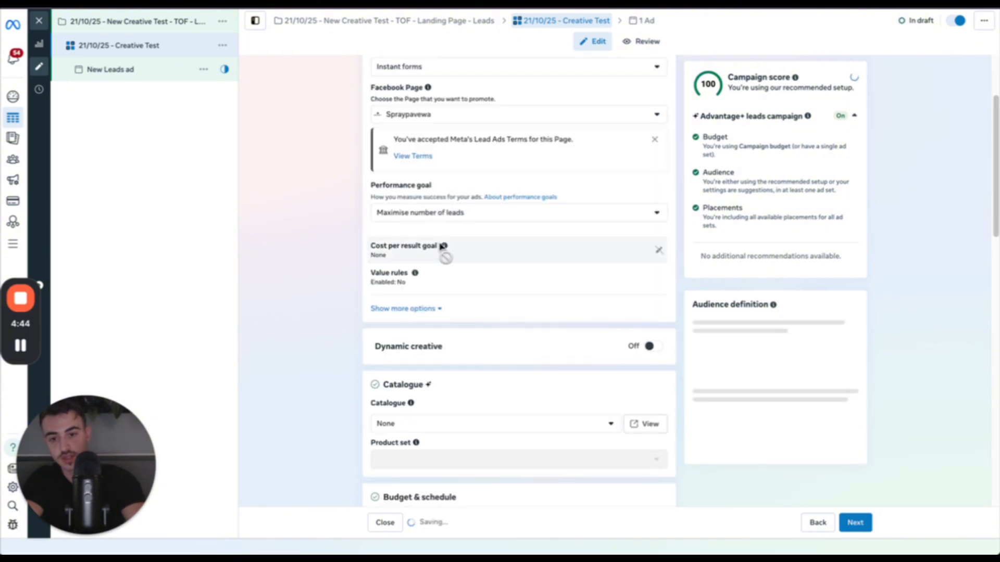
Step: Review the ad set's audience and placement settings and the ad's instant form options, and return to the ad set
scroll(504, 321, "down", 10)
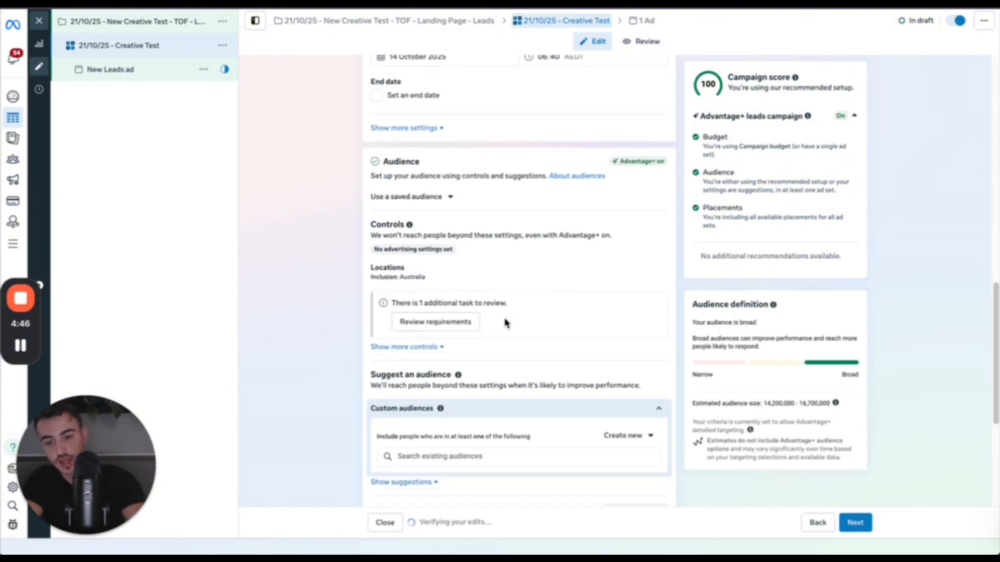
scroll(504, 323, "down", 5)
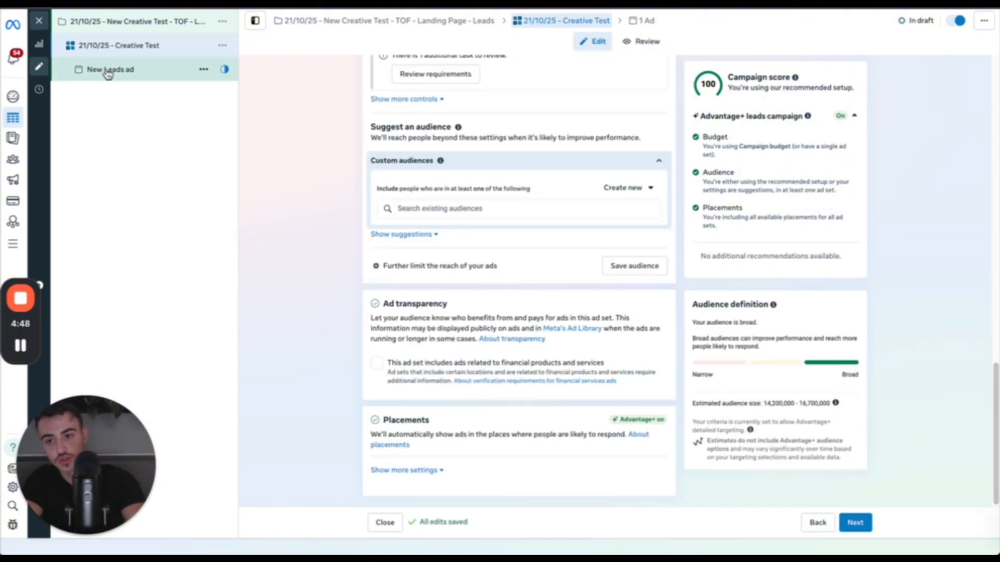
left_click(108, 71)
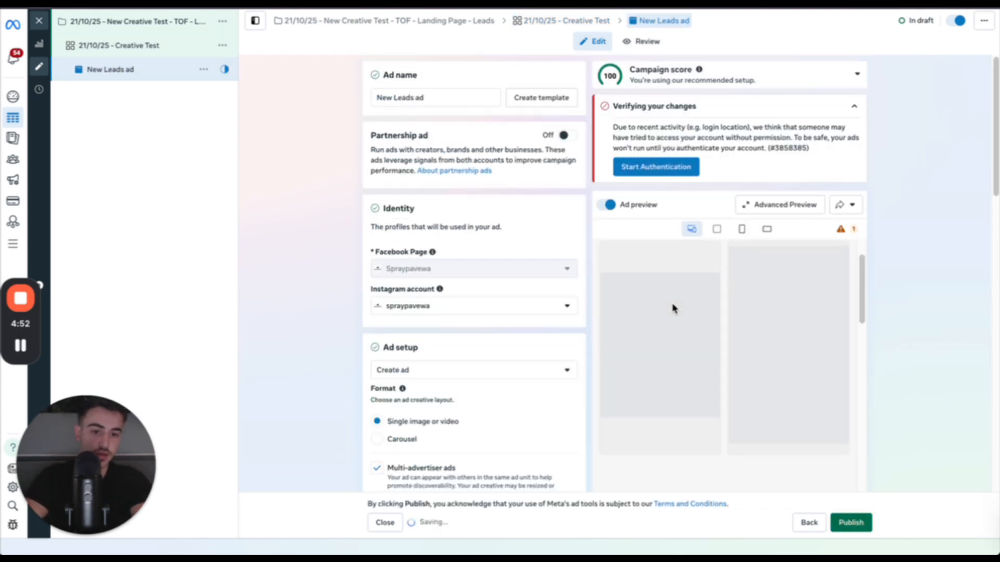
scroll(672, 309, "down", 3)
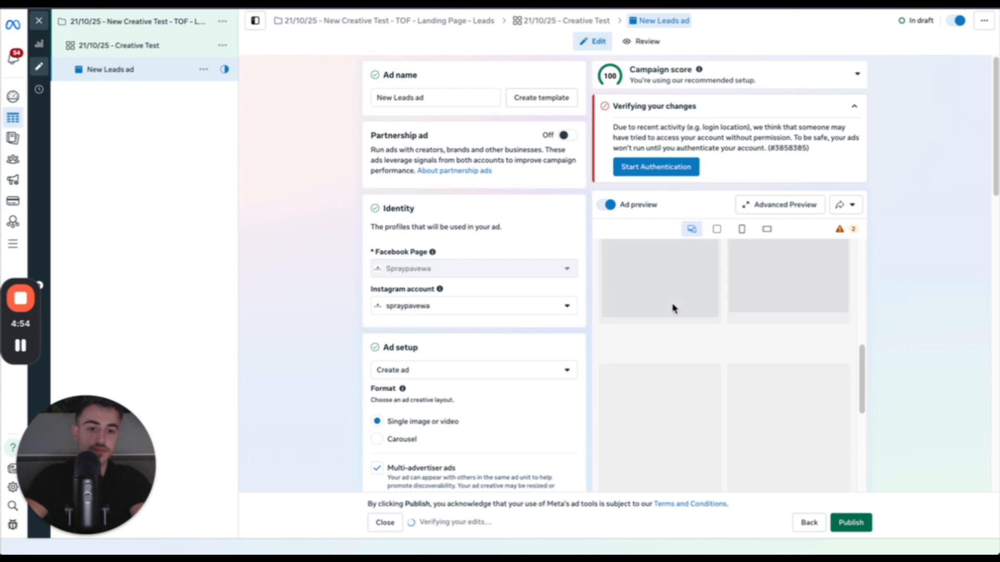
scroll(671, 308, "down", 5)
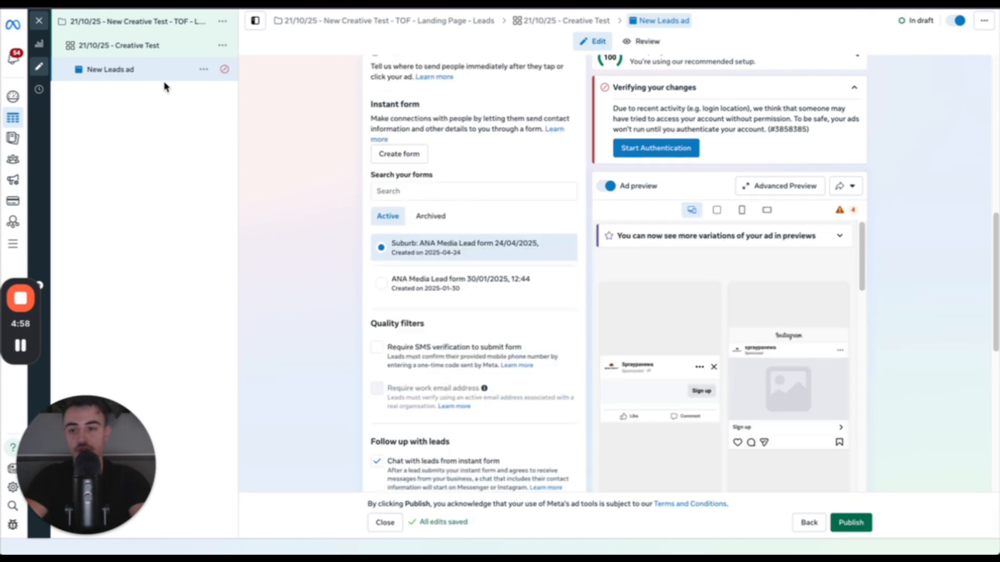
left_click(156, 51)
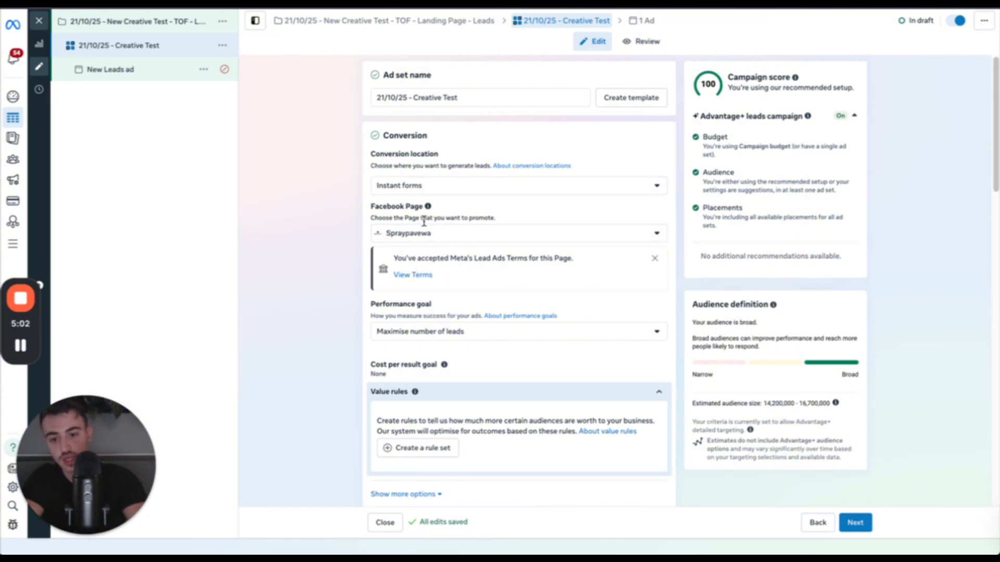
Step: Change the ad set's conversion location to the single option Website
left_click(410, 196)
left_click(409, 190)
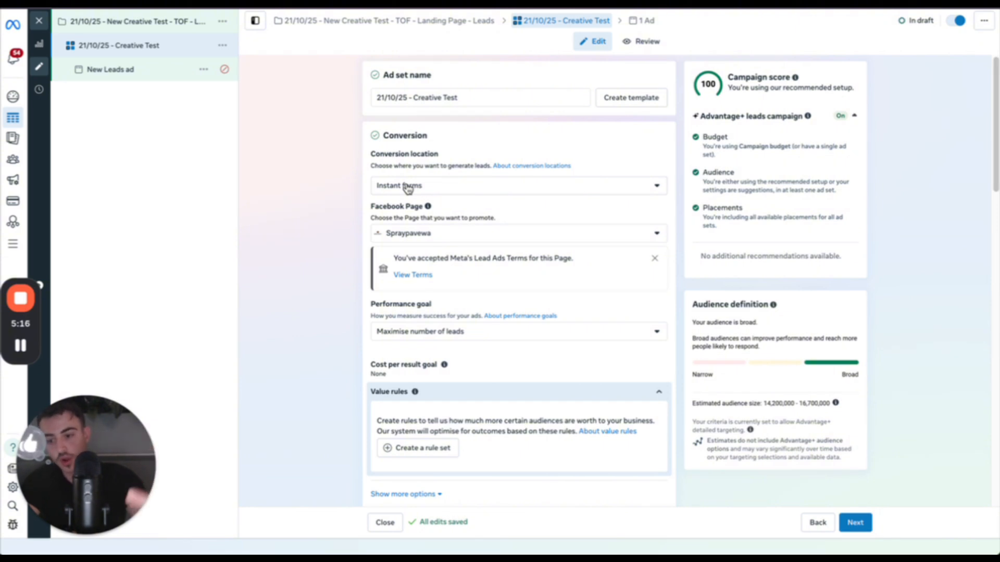
left_click(422, 190)
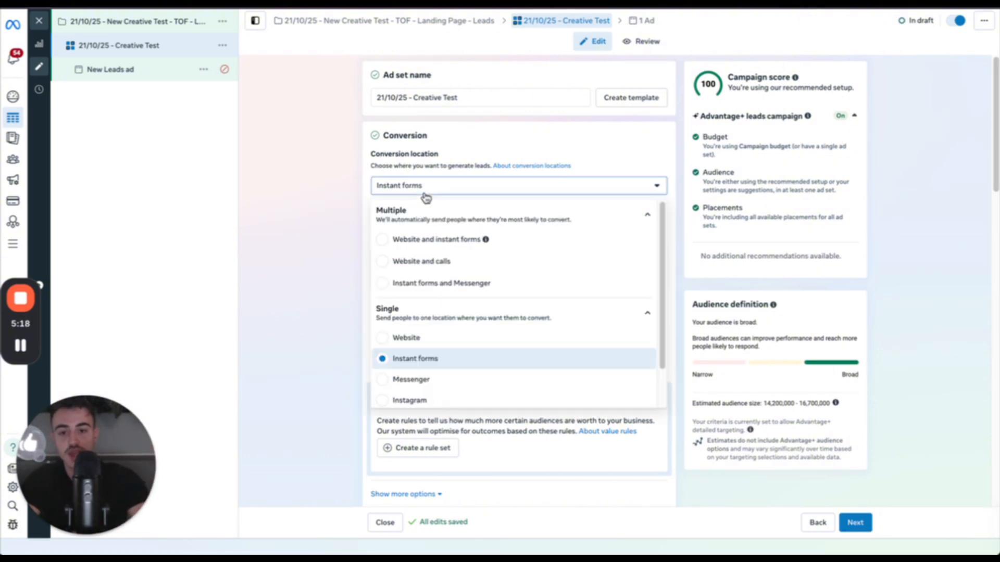
scroll(437, 313, "down", 1)
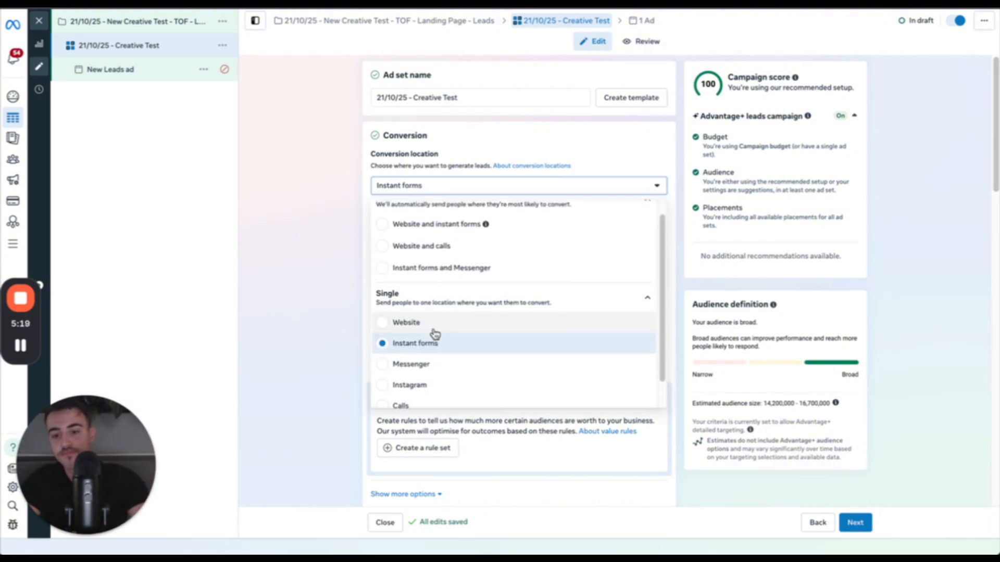
left_click(342, 313)
left_click(414, 191)
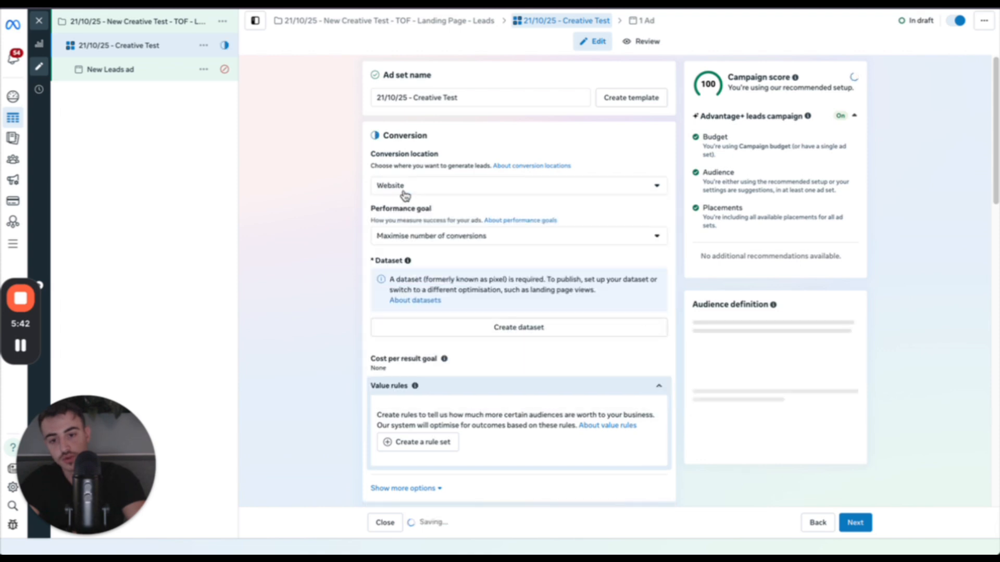
Step: Create a new dataset for the ad set as a pixel named "14/10/25 - New pixel"
scroll(408, 196, "down", 1)
scroll(422, 187, "down", 1)
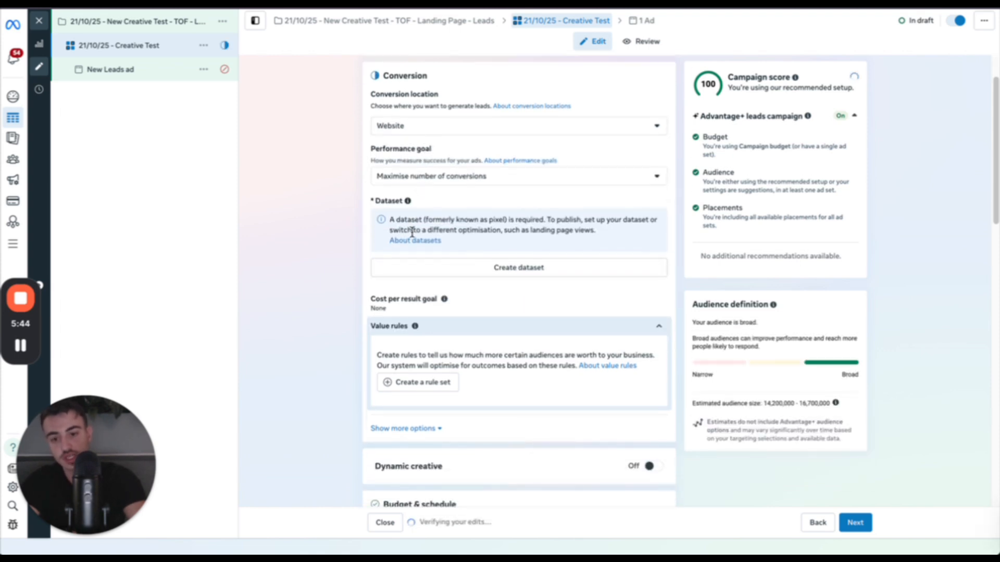
left_click_drag(456, 244, 406, 212)
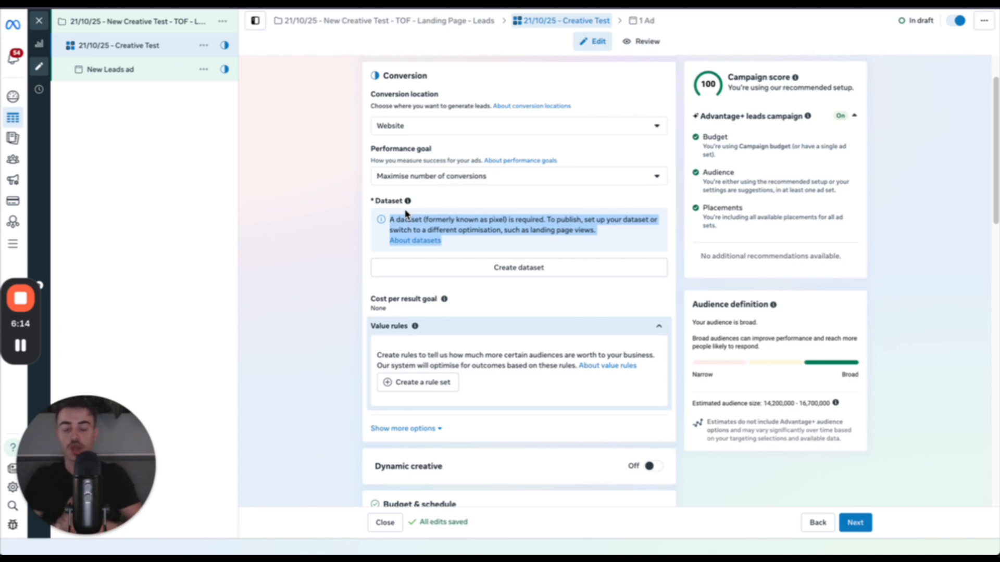
left_click(446, 246)
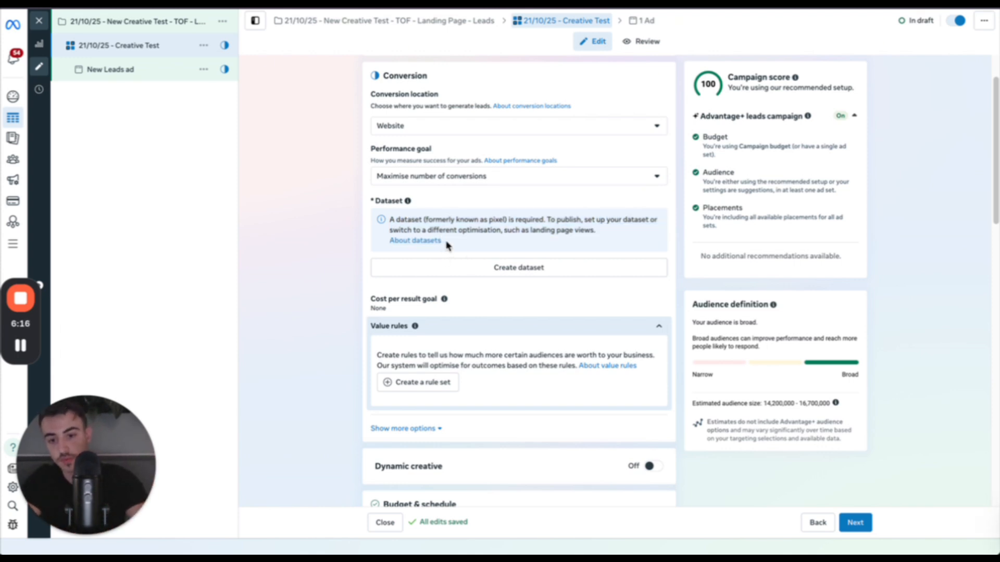
left_click_drag(446, 246, 372, 214)
scroll(428, 224, "down", 1)
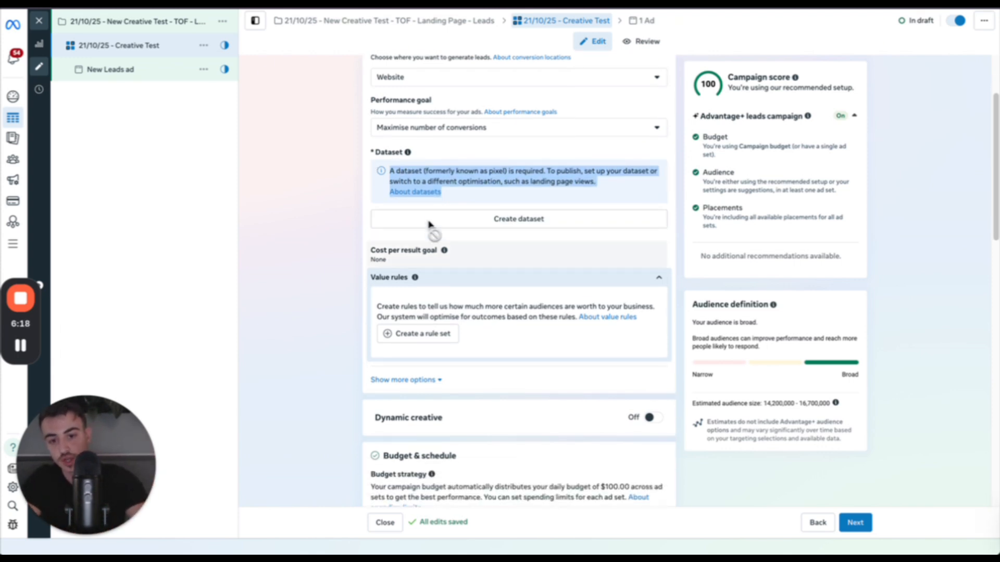
left_click(509, 229)
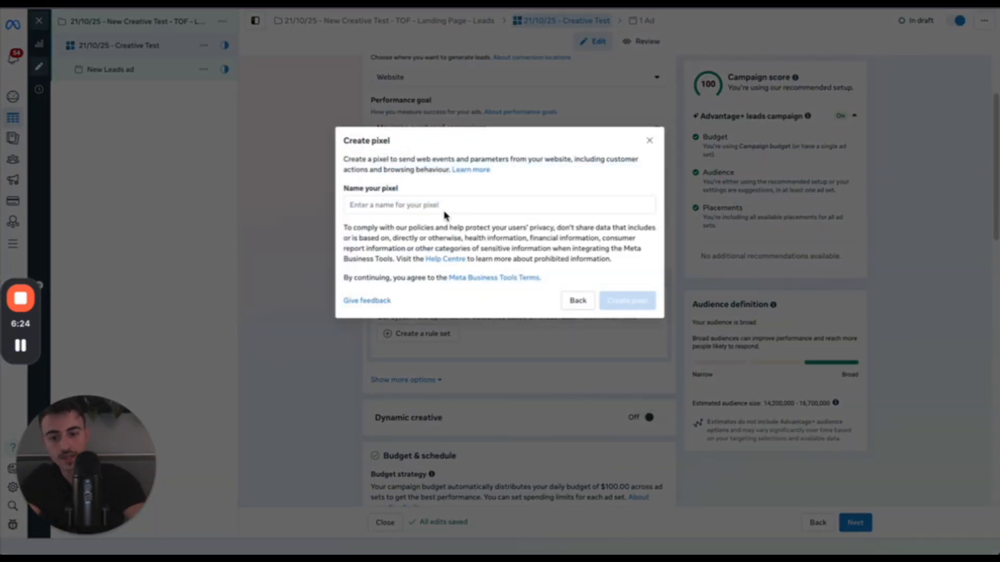
left_click(432, 200)
type("Te")
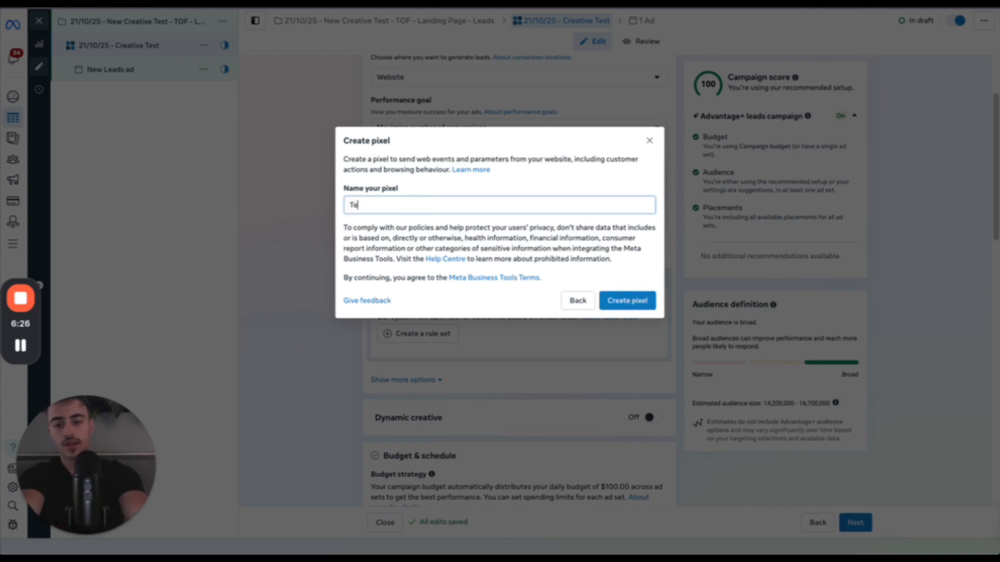
key("BackSpace")
key("BackSpace")
type("14/")
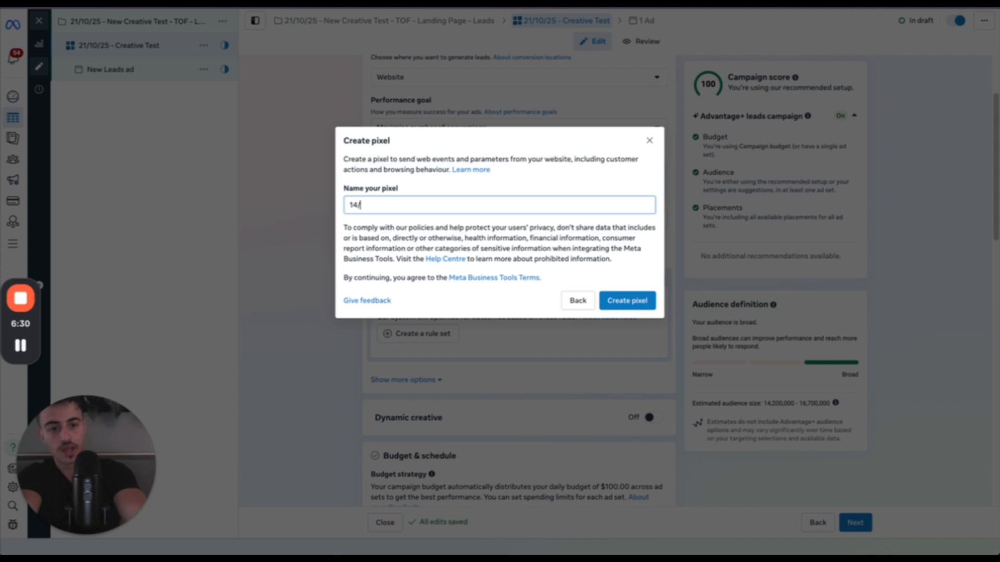
type("110/25")
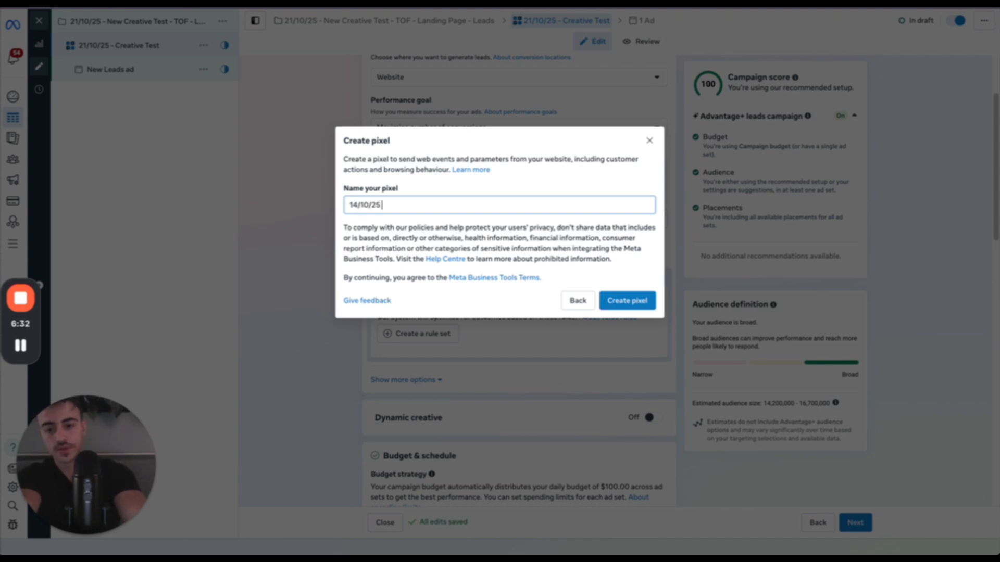
type(" - New ")
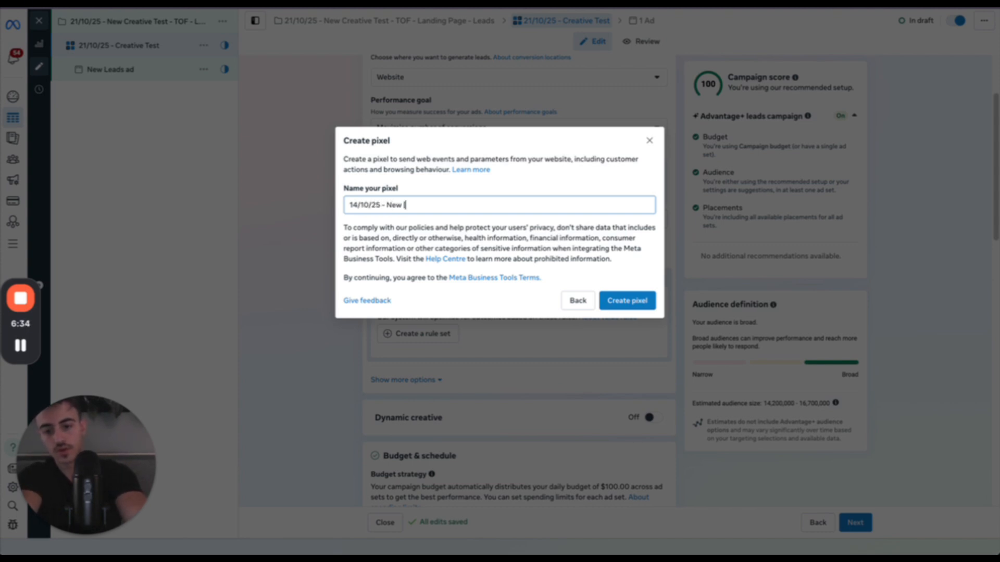
type("pixel")
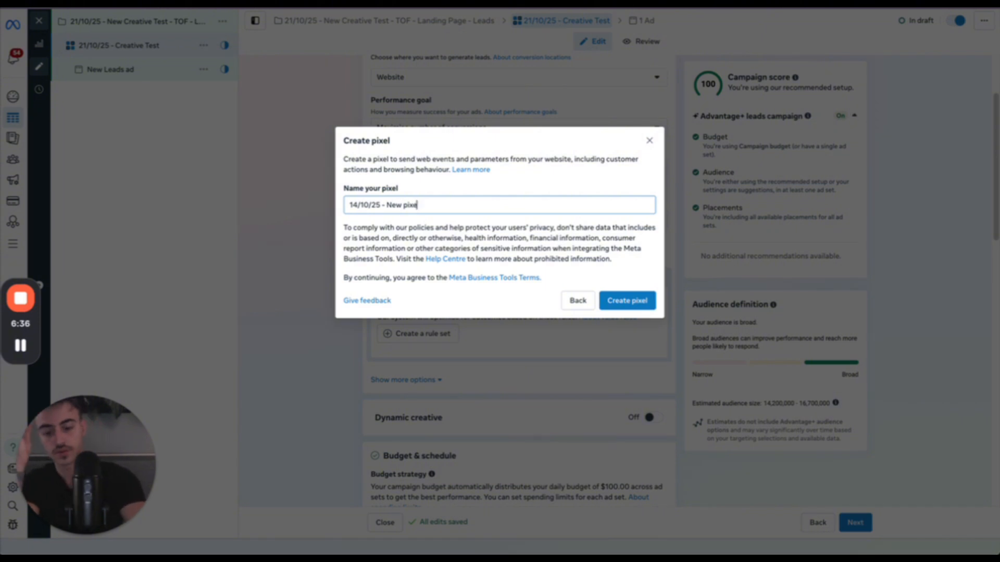
left_click(646, 301)
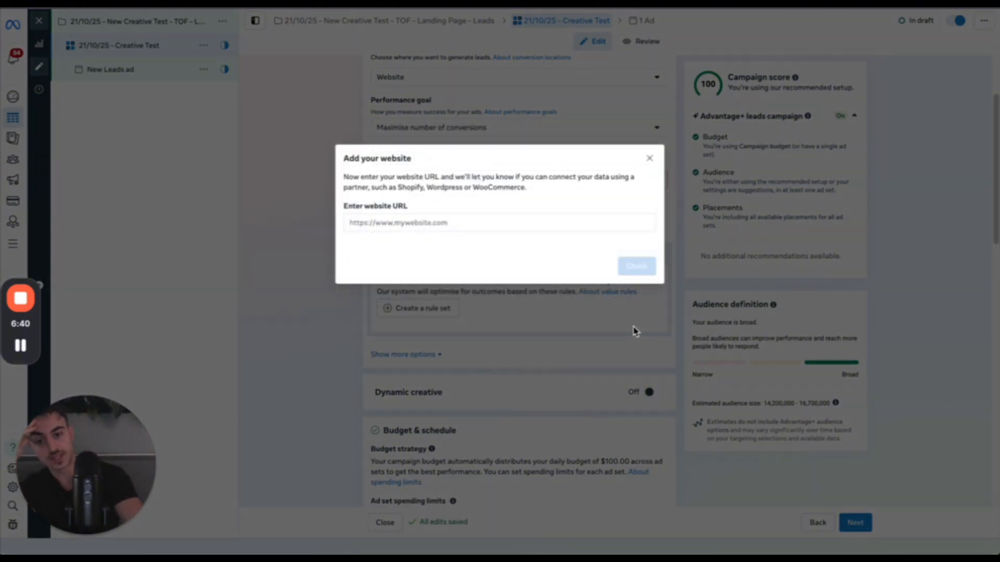
left_click(427, 223)
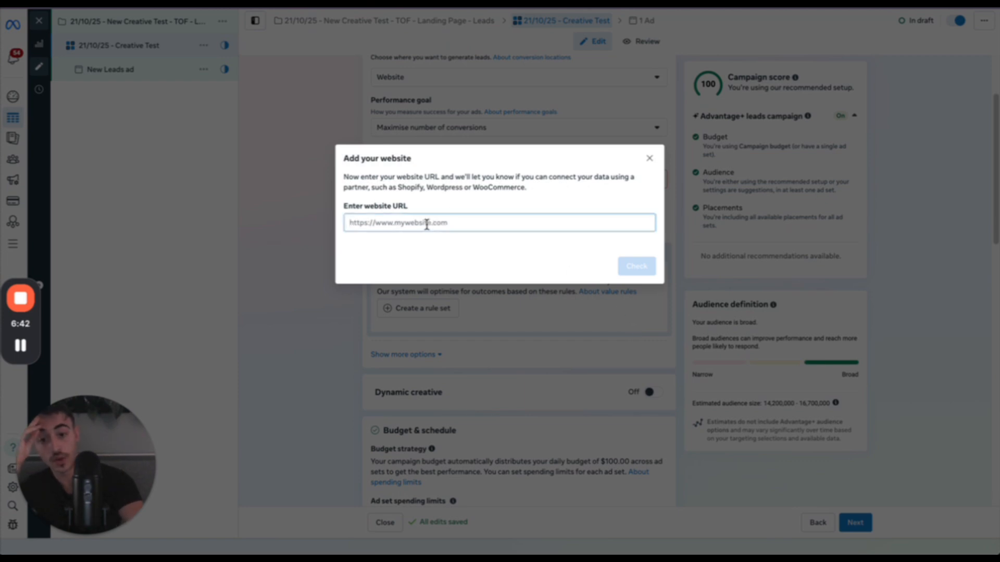
type("a")
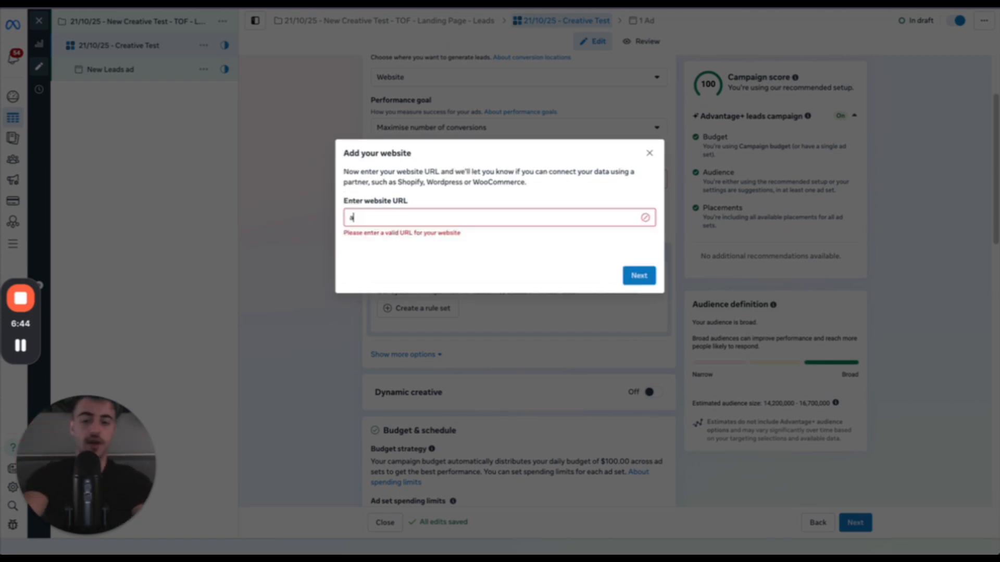
type("namedia")
key("BackSpace")
key("BackSpace")
key("BackSpace")
key("BackSpace")
key("BackSpace")
key("BackSpace")
key("BackSpace")
key("BackSpace")
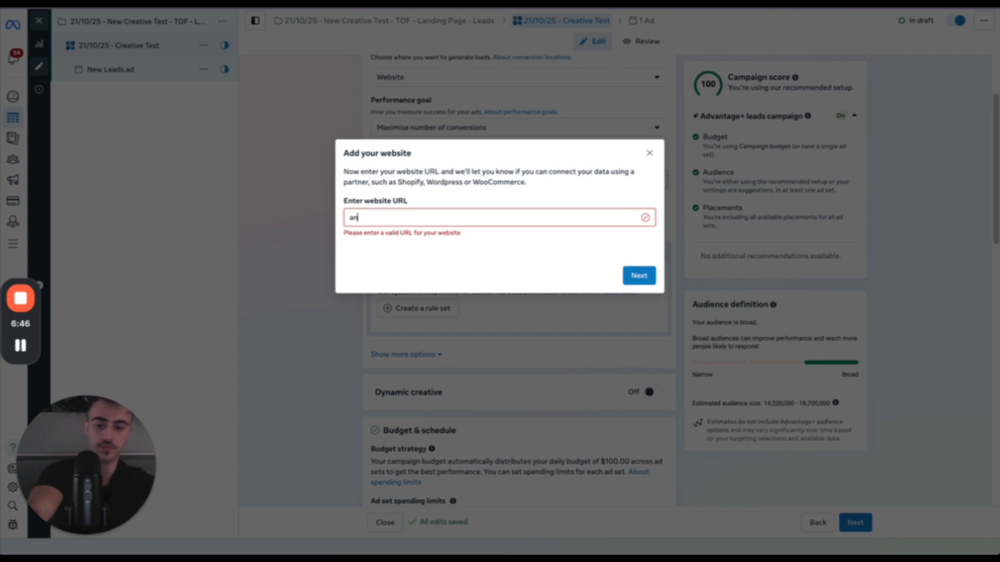
Step: Open anamedia.com.au in a new browser tab and check its pixel with Meta Pixel Helper
key("super+t")
type("ana")
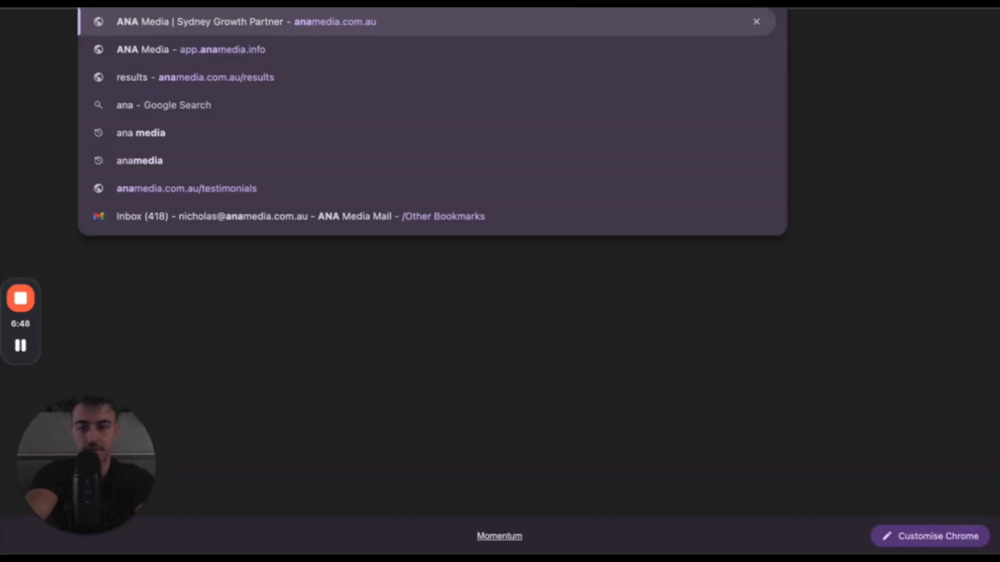
key("Return")
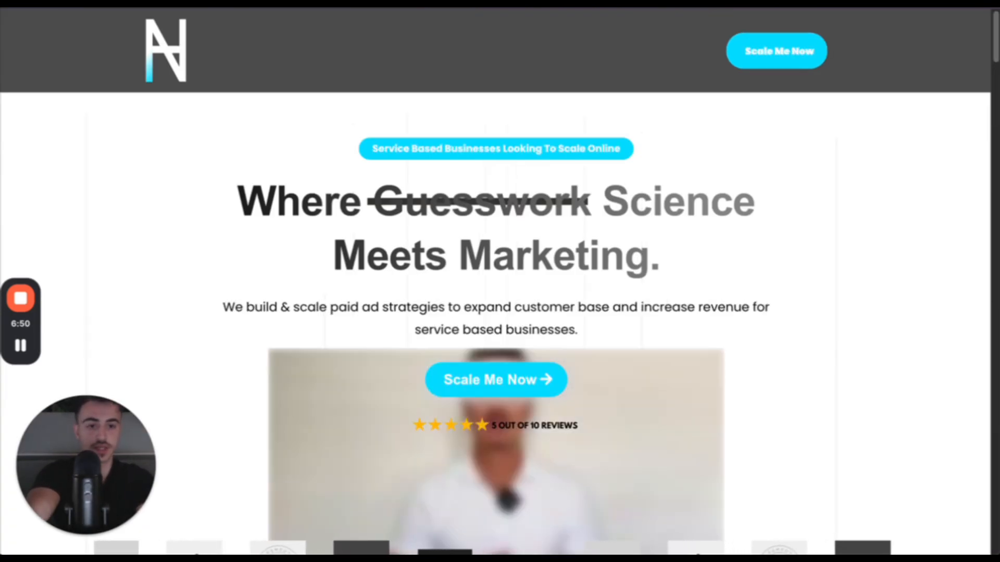
left_click(894, 2)
left_click(566, 171)
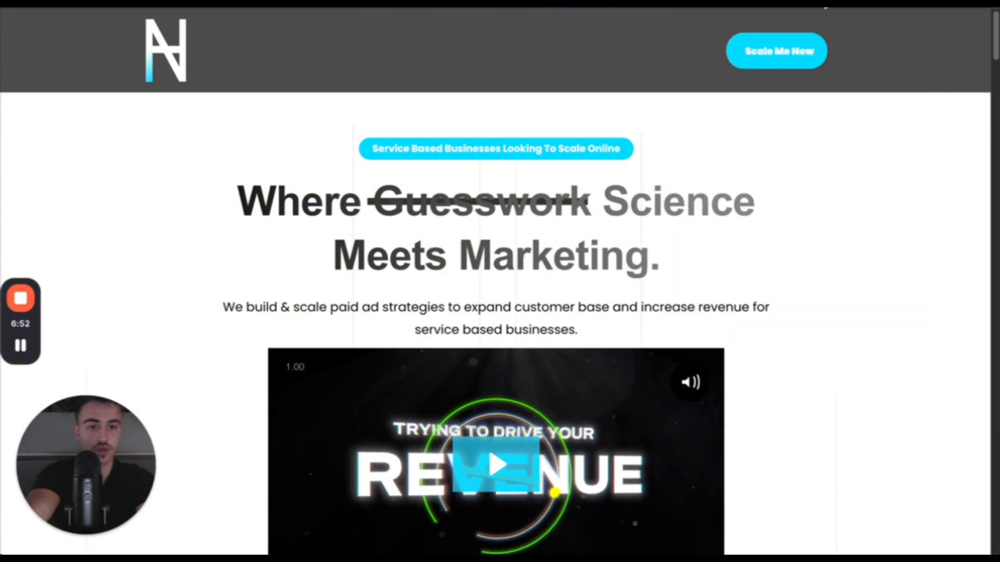
left_click(825, 3)
left_click(651, 134)
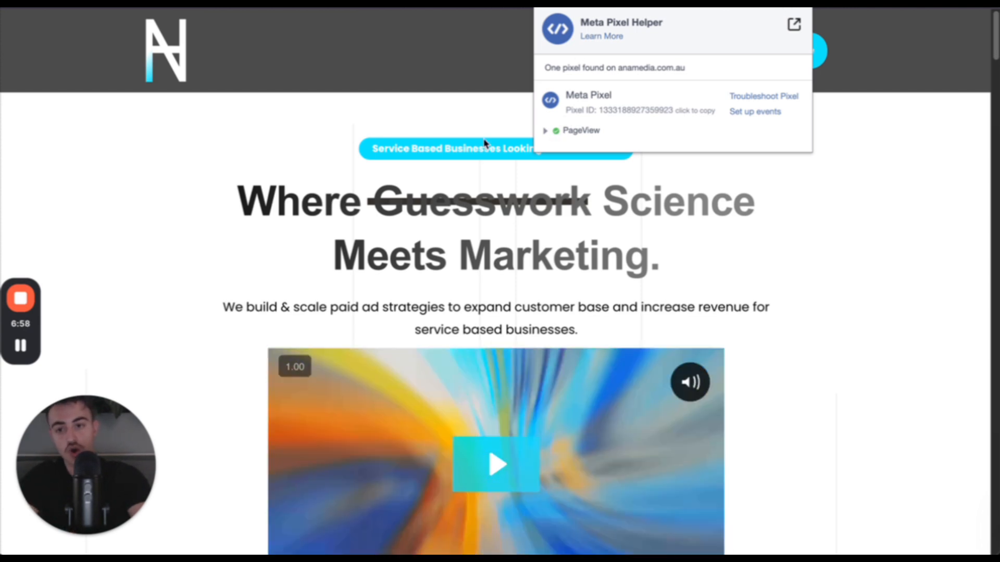
Step: Examine the site's pages alongside the pixel and PageView event listed in Meta Pixel Helper
scroll(486, 143, "down", 5)
scroll(485, 143, "down", 4)
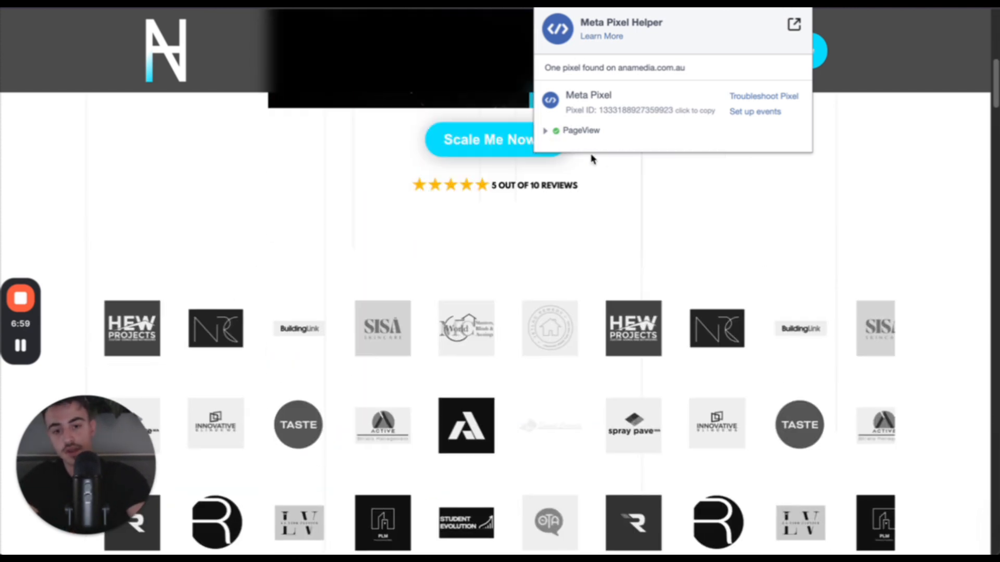
left_click(547, 133)
scroll(419, 258, "up", 9)
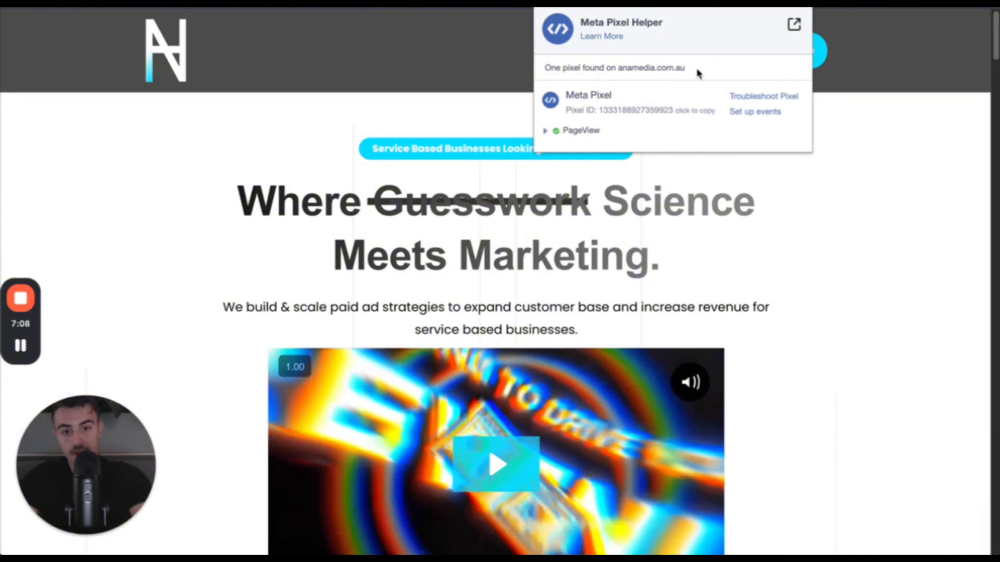
left_click_drag(698, 74, 477, 71)
scroll(324, 147, "down", 5)
scroll(323, 149, "down", 6)
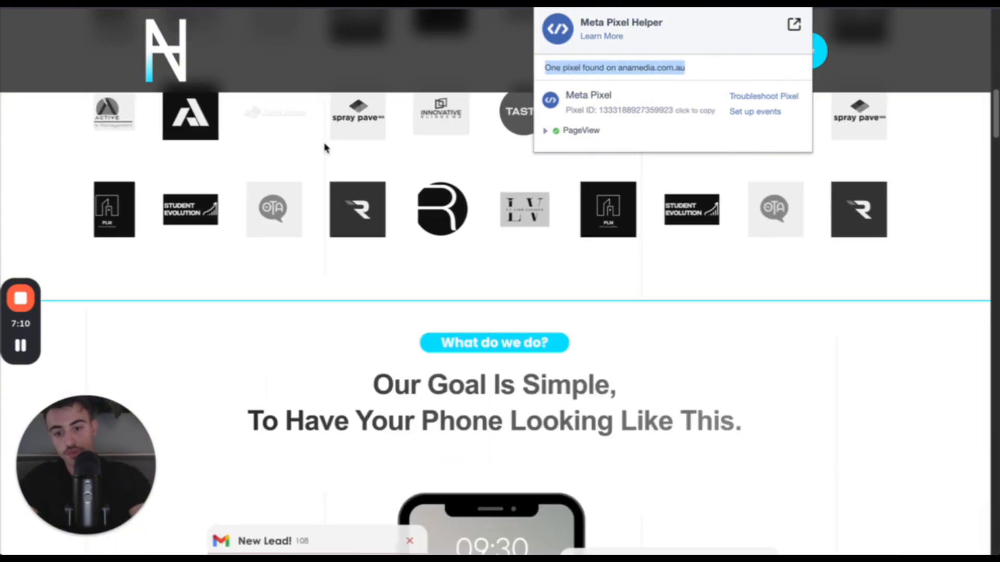
scroll(324, 149, "up", 12)
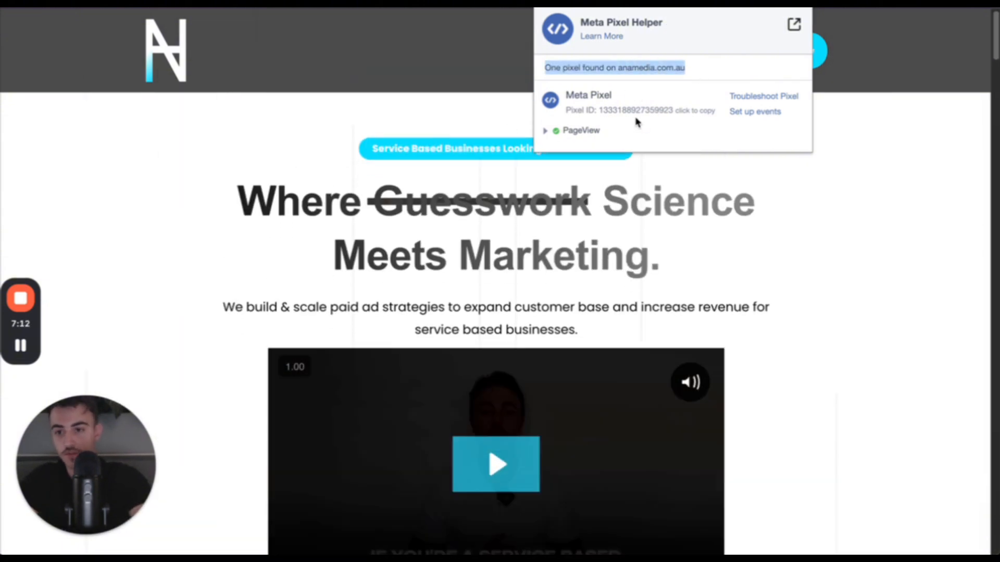
Step: Return to the ad set, dismiss the website URL dialog and choose "14/10/25 - New pixel" as the dataset
left_click(333, 3)
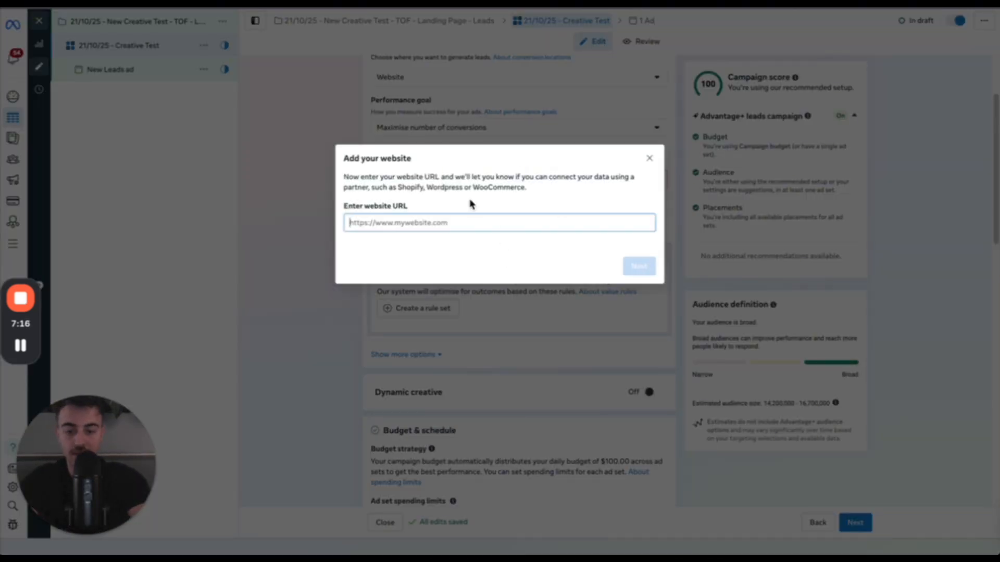
left_click(649, 158)
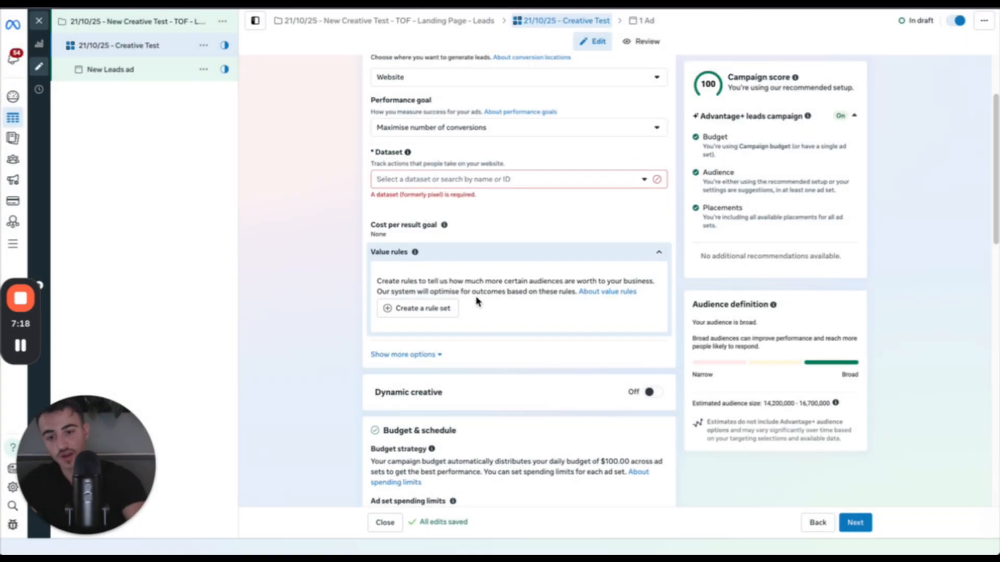
left_click(447, 179)
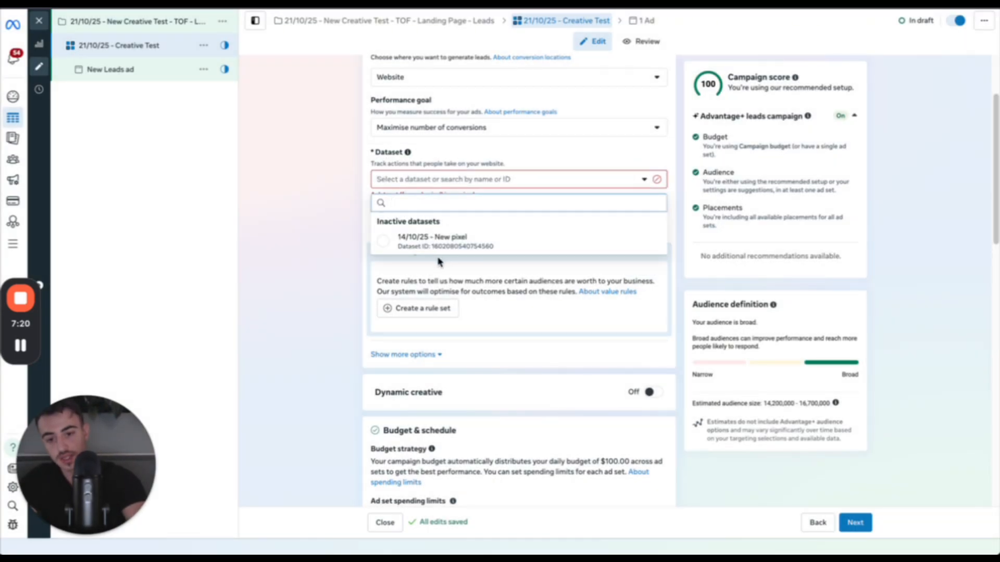
left_click(450, 245)
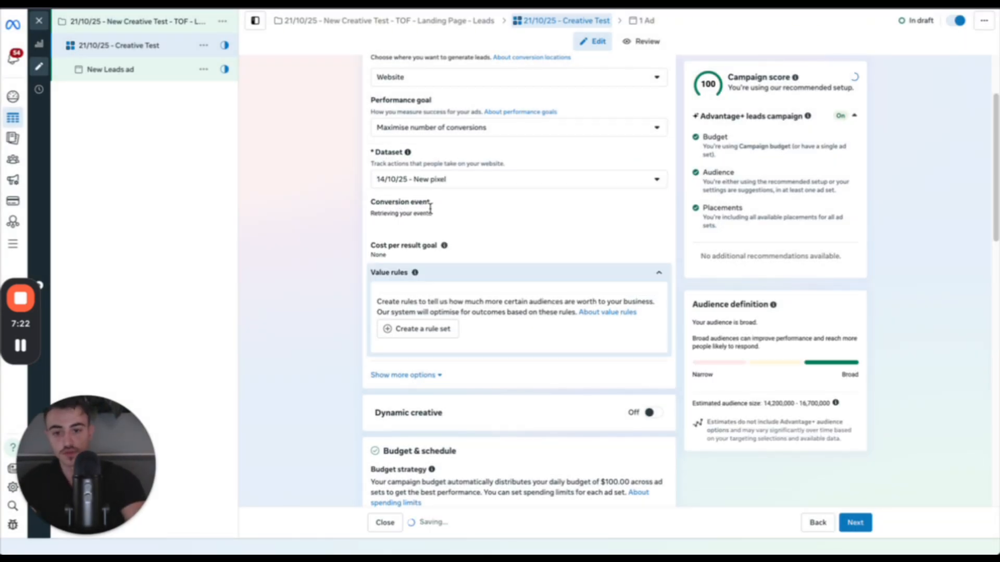
Step: Set the ad set's conversion event to Lead
left_click(421, 225)
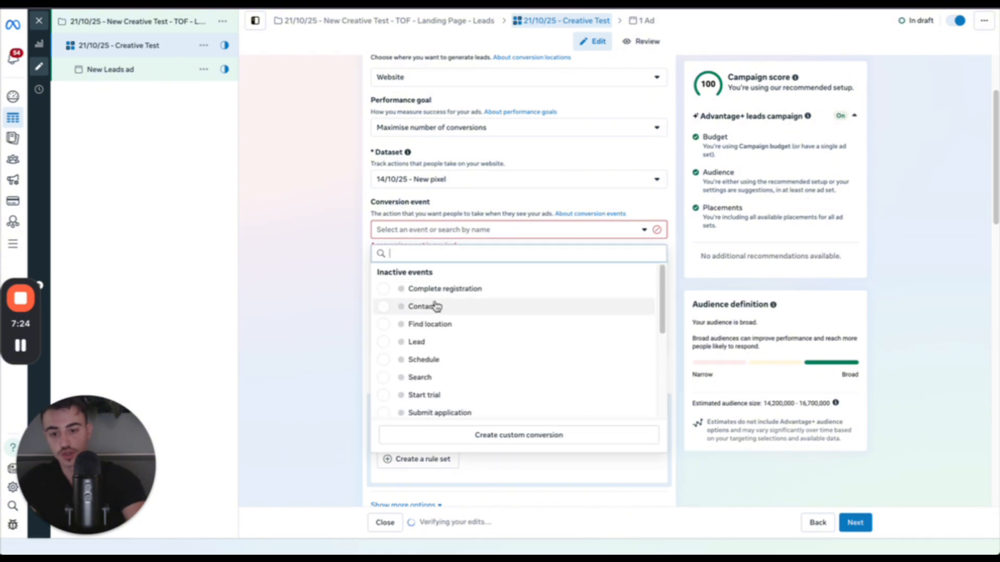
scroll(437, 306, "down", 3)
scroll(437, 301, "down", 1)
scroll(435, 305, "up", 3)
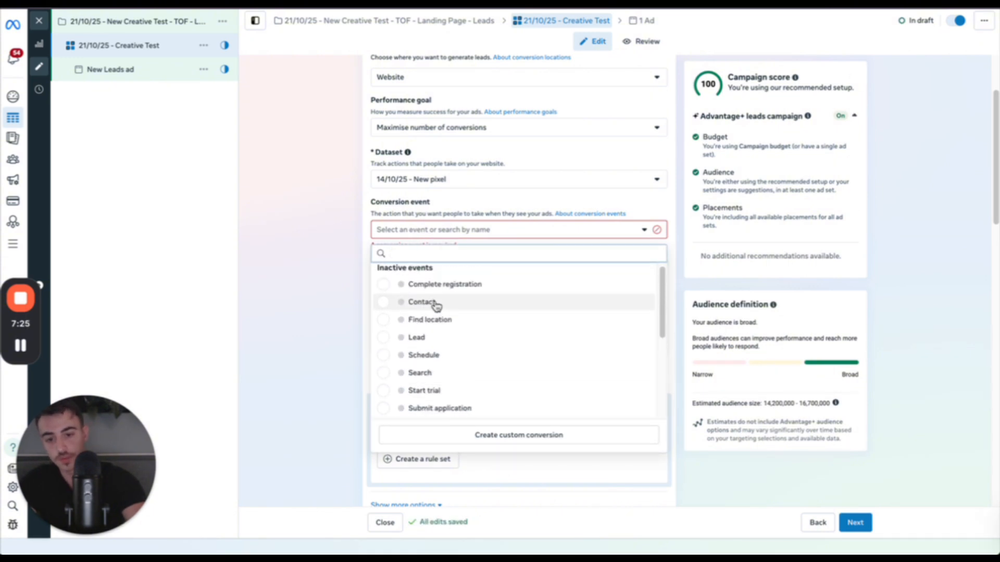
left_click(423, 337)
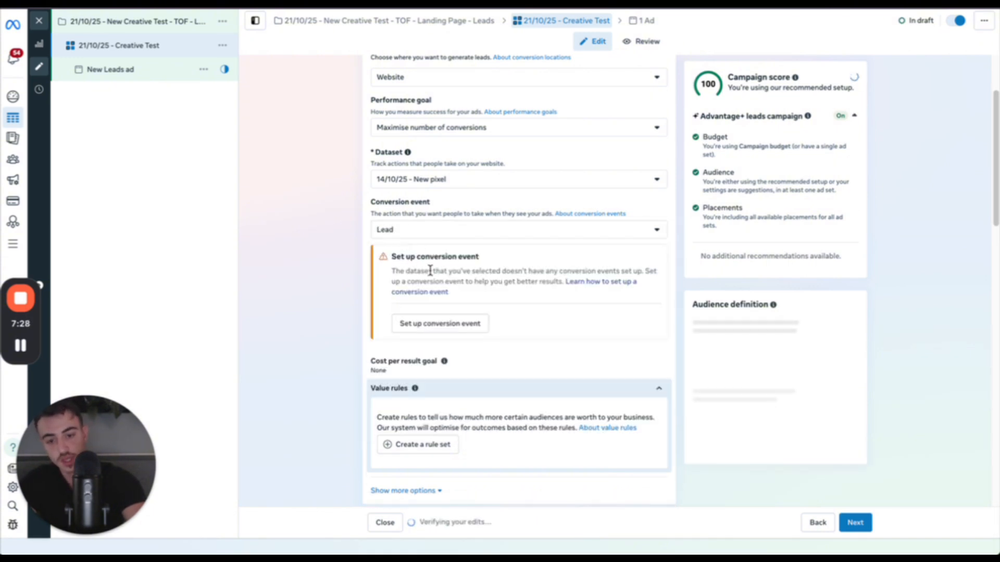
scroll(435, 301, "up", 2)
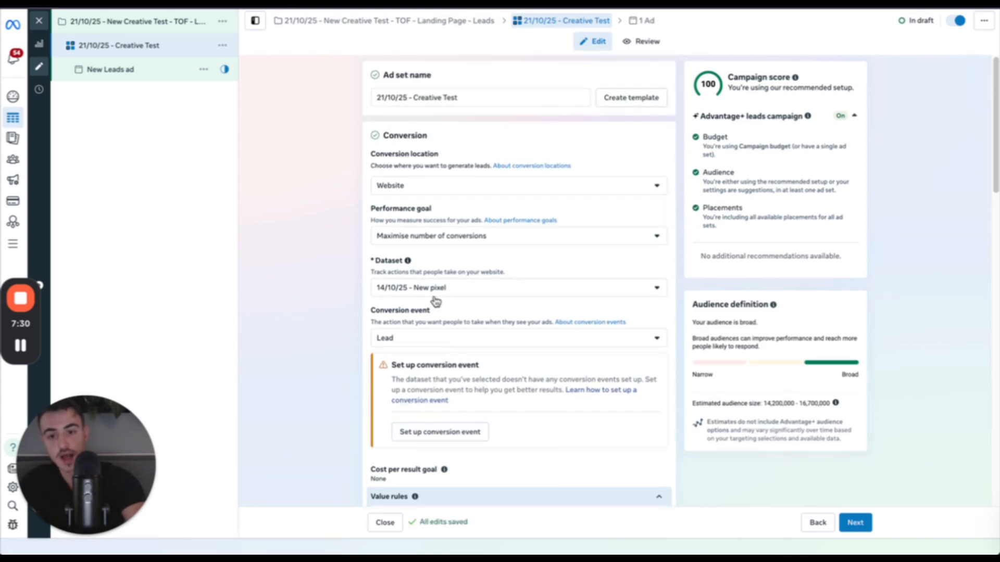
scroll(435, 300, "down", 10)
scroll(422, 199, "up", 10)
scroll(410, 199, "down", 10)
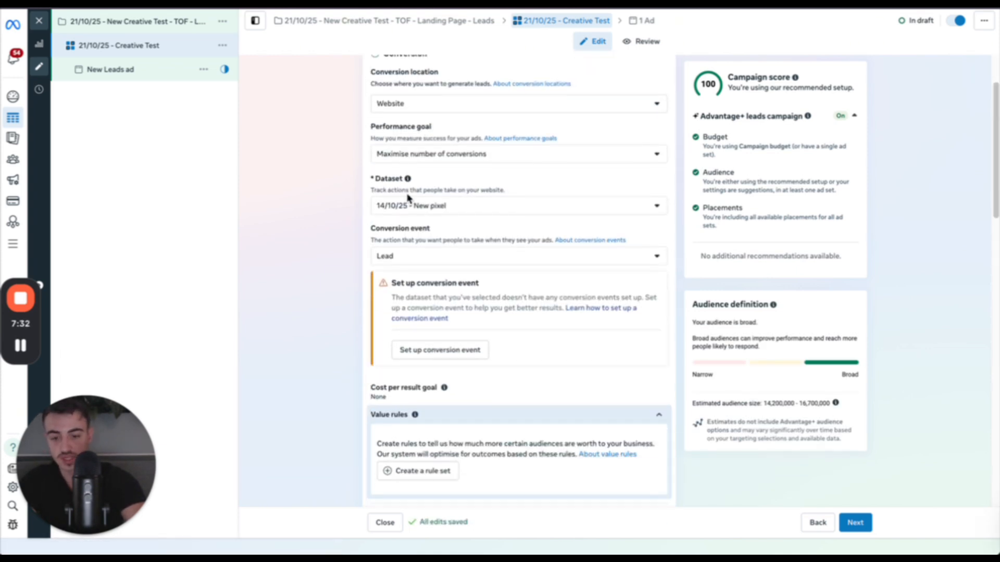
Step: Change the ad set's audience location to the city of Sydney, New South Wales
scroll(409, 197, "down", 2)
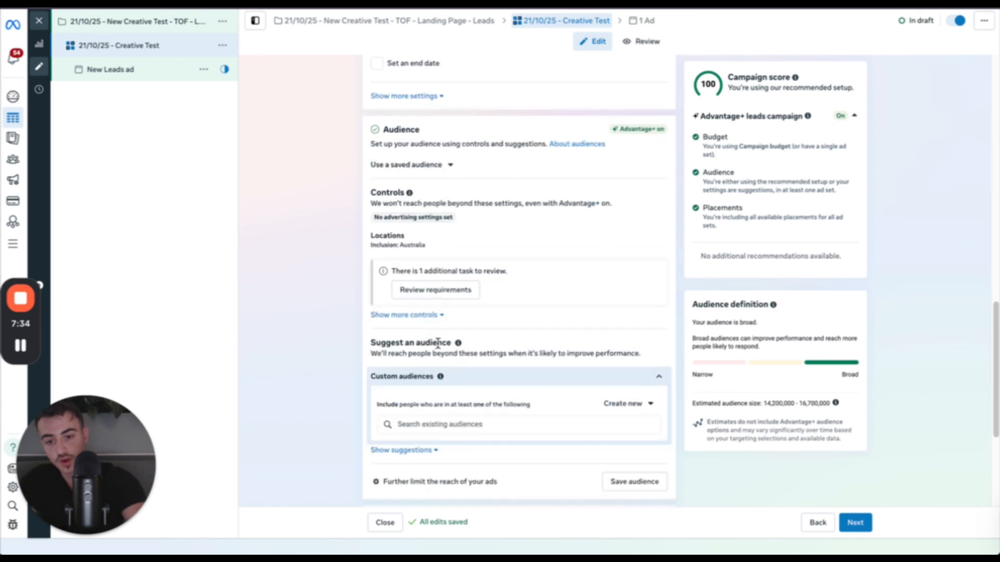
left_click(657, 242)
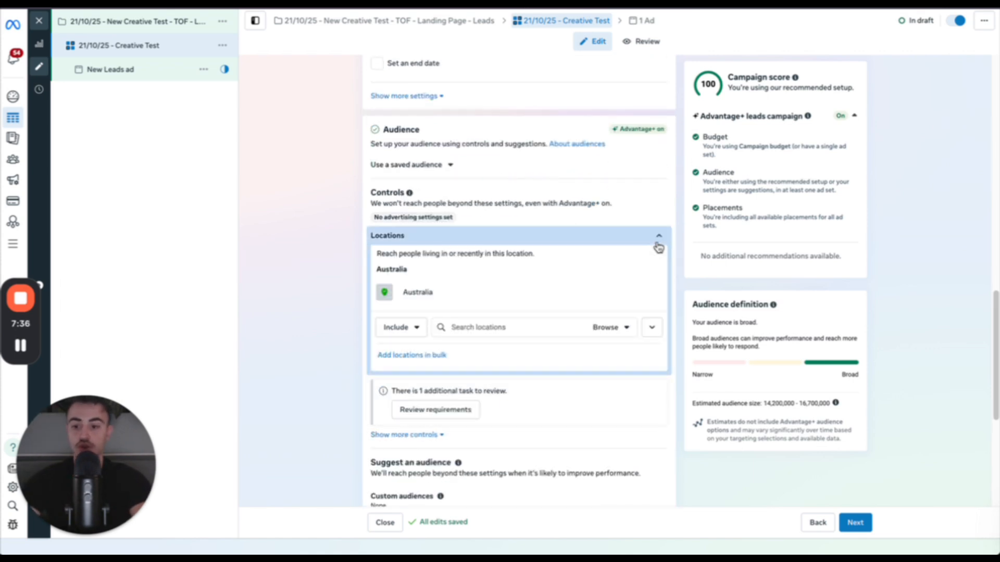
left_click(498, 321)
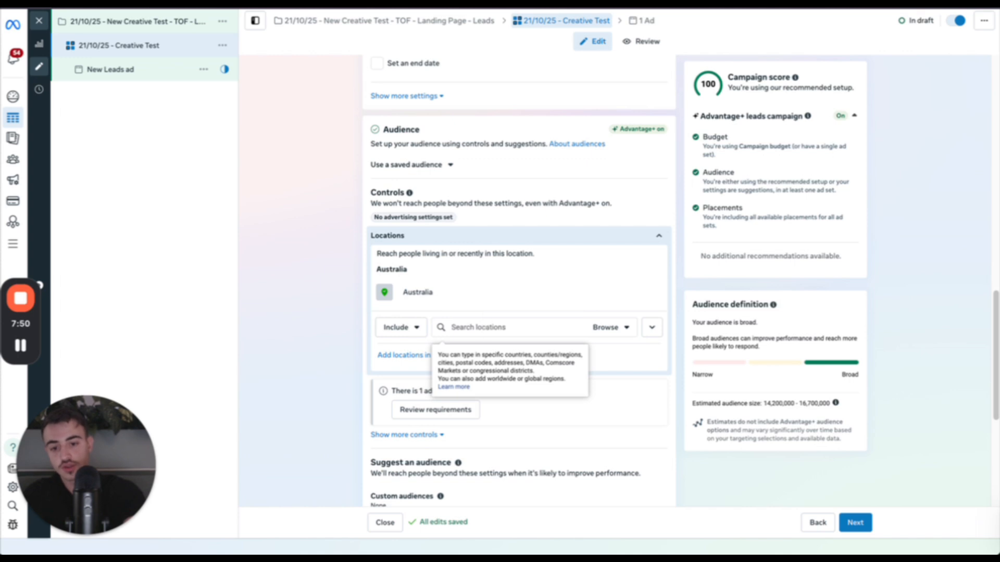
type("mad")
key("BackSpace")
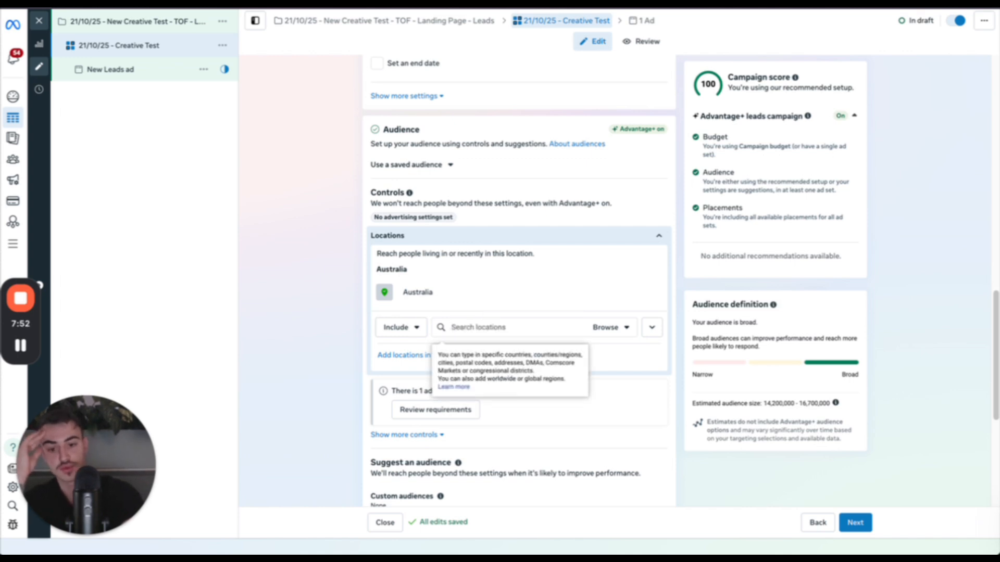
type("sydney")
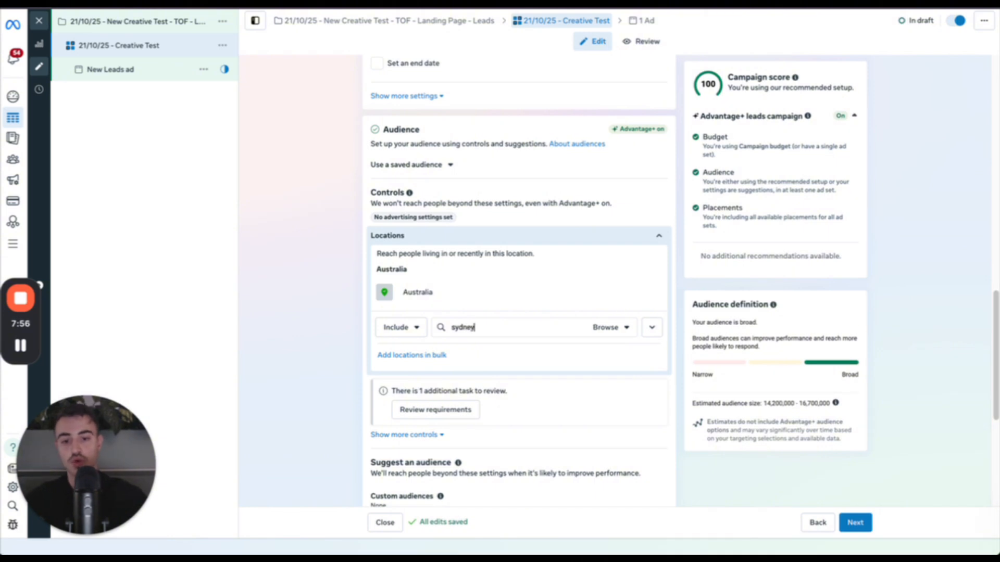
left_click(516, 350)
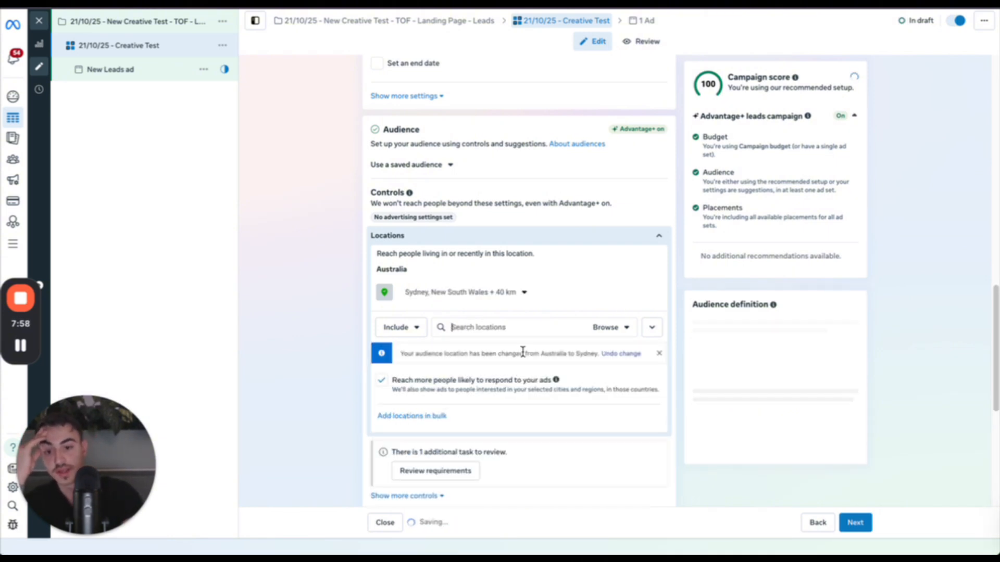
Step: Narrow the Sydney location's radius to 17 km and check the estimated audience size
scroll(527, 372, "down", 2)
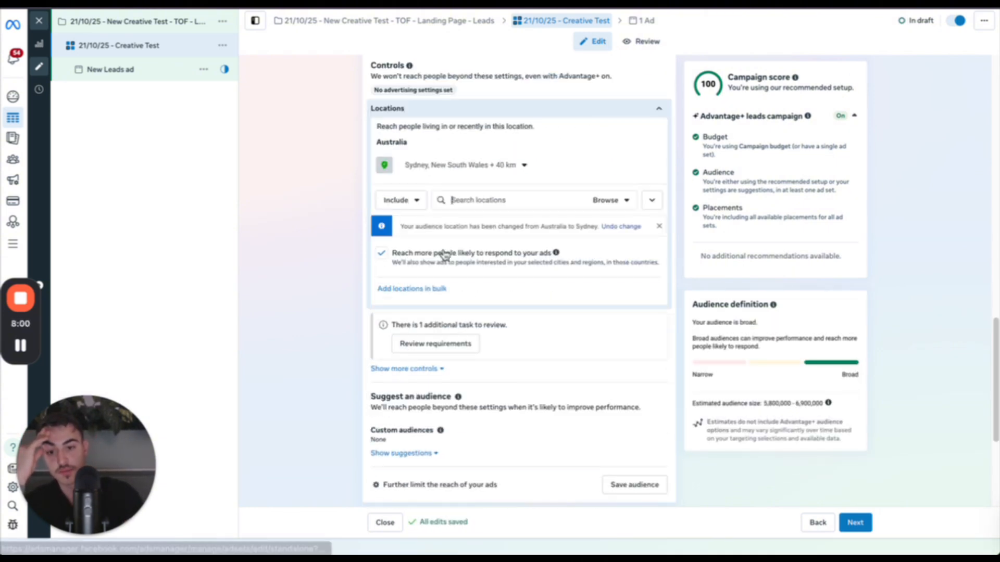
left_click(457, 165)
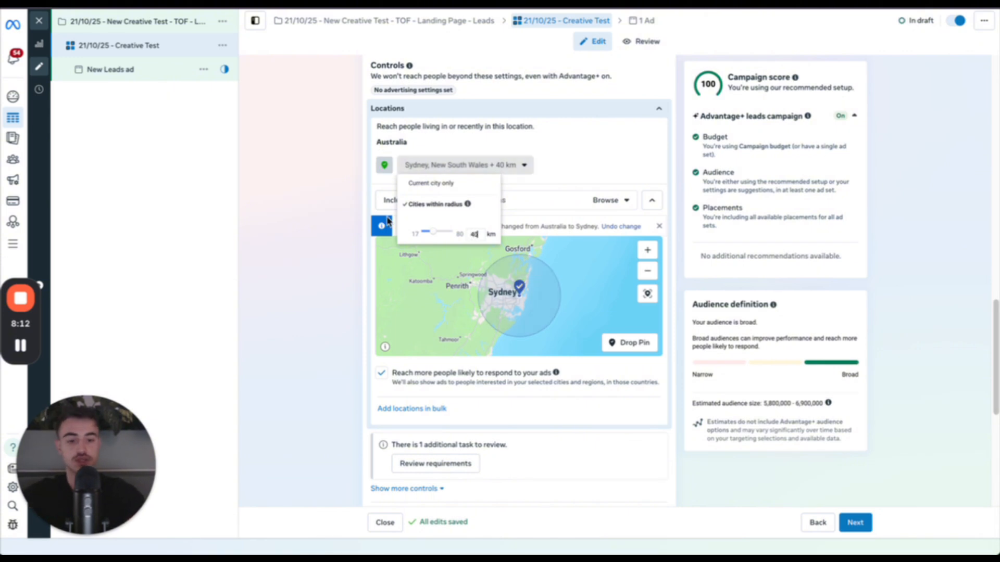
left_click(816, 382)
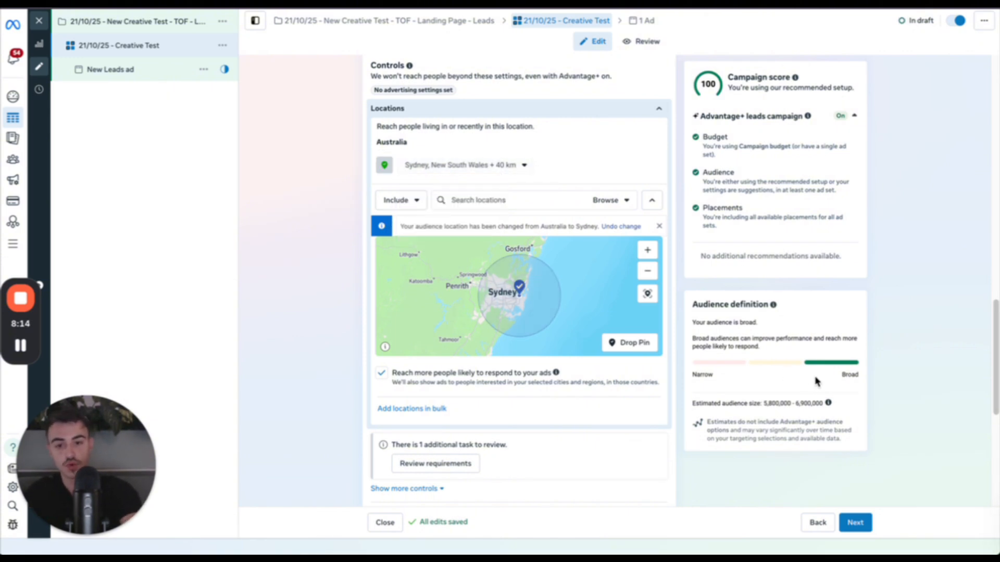
left_click(512, 170)
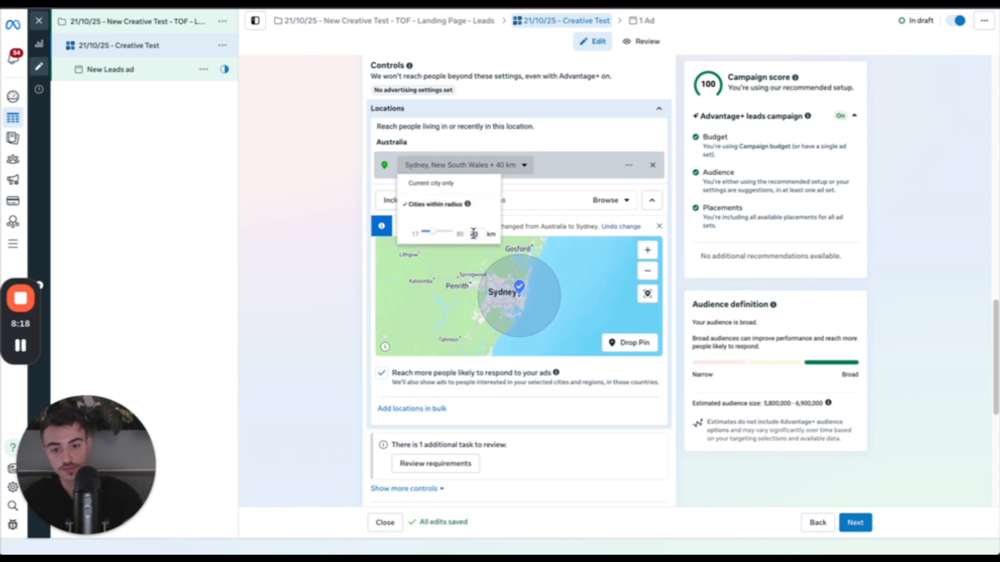
key("Return")
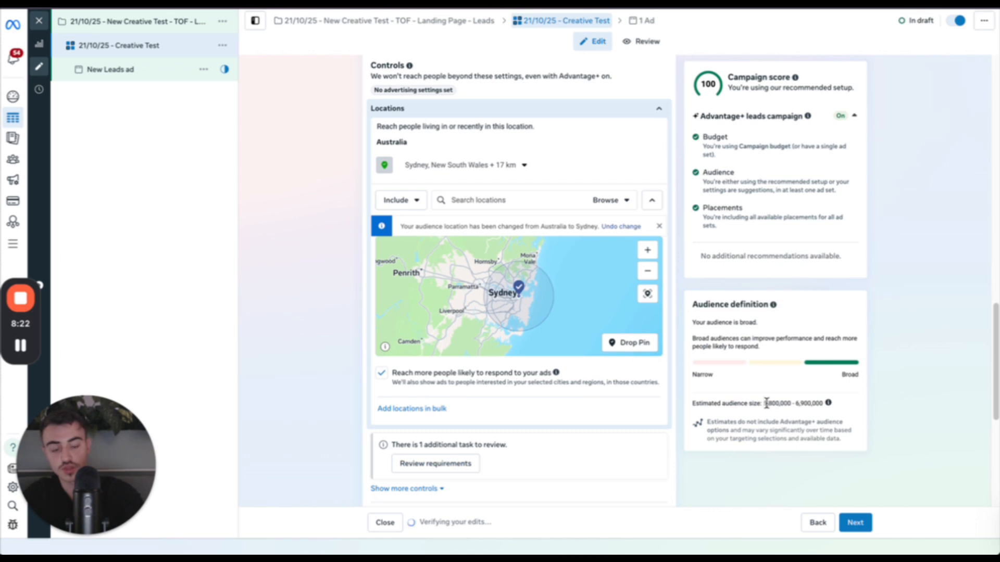
left_click_drag(764, 404, 821, 403)
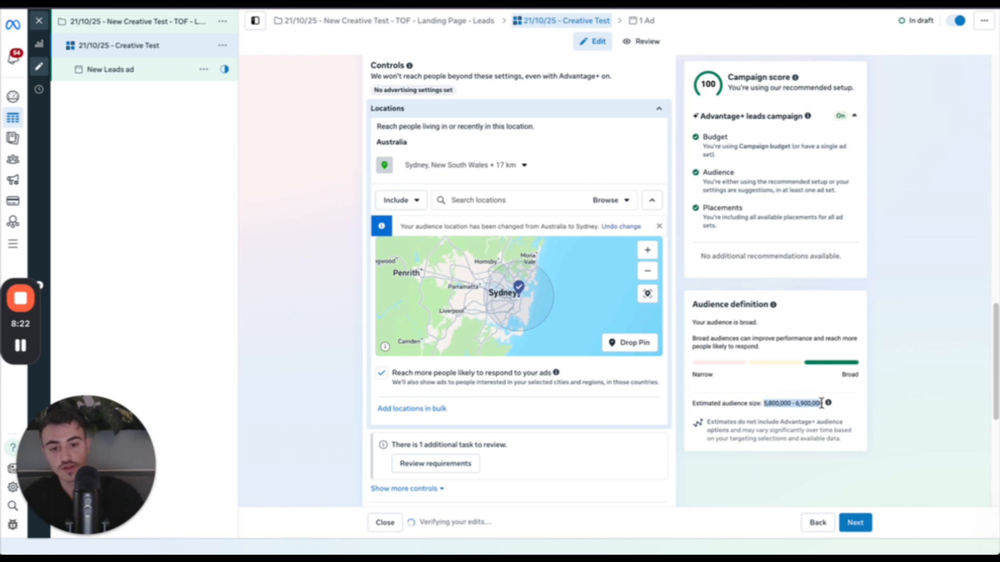
Step: Examine the Sydney radius options and the area covered on the location map around Collaroy and Dee Why
left_click(523, 165)
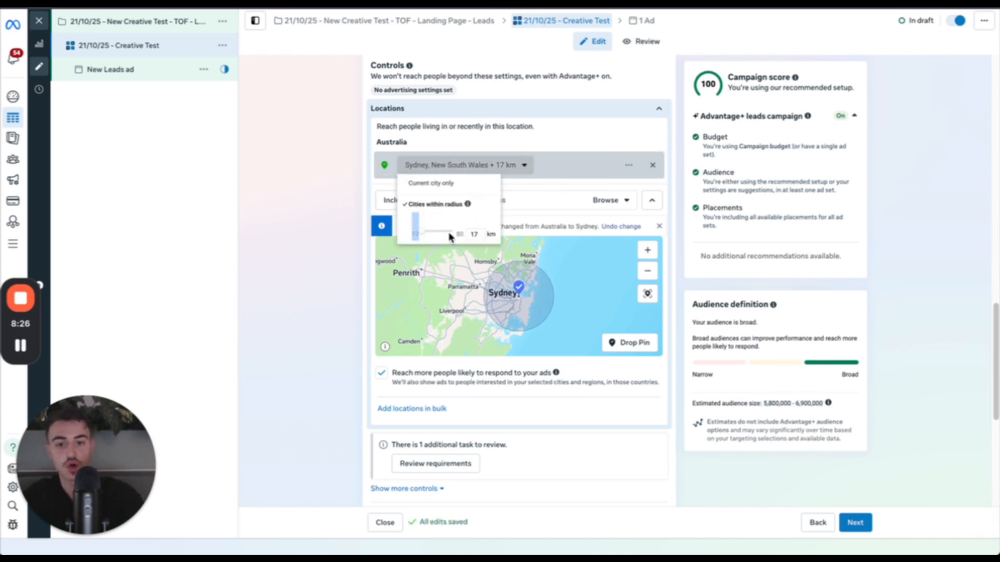
left_click(421, 236)
left_click_drag(420, 236, 412, 180)
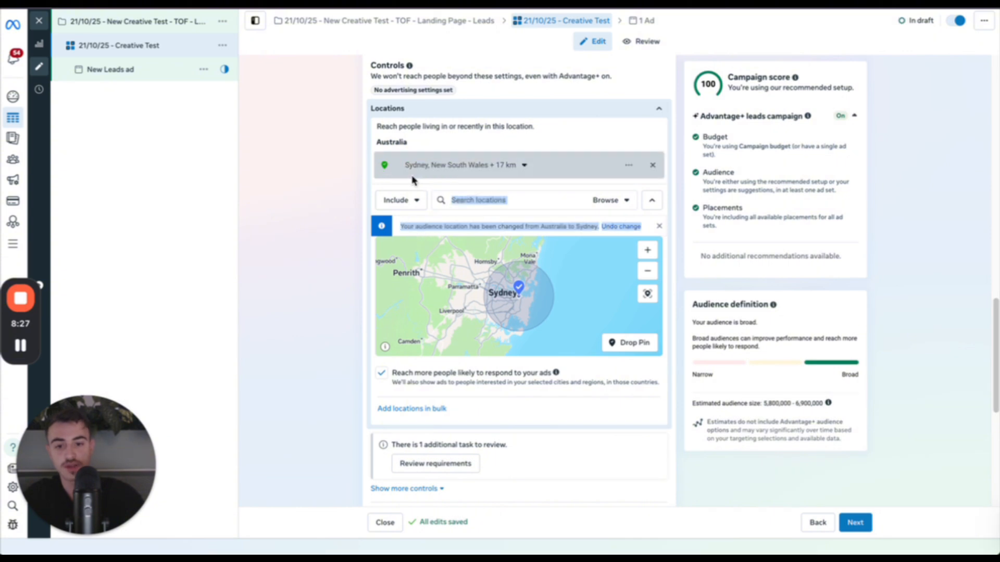
left_click(515, 174)
left_click(426, 233)
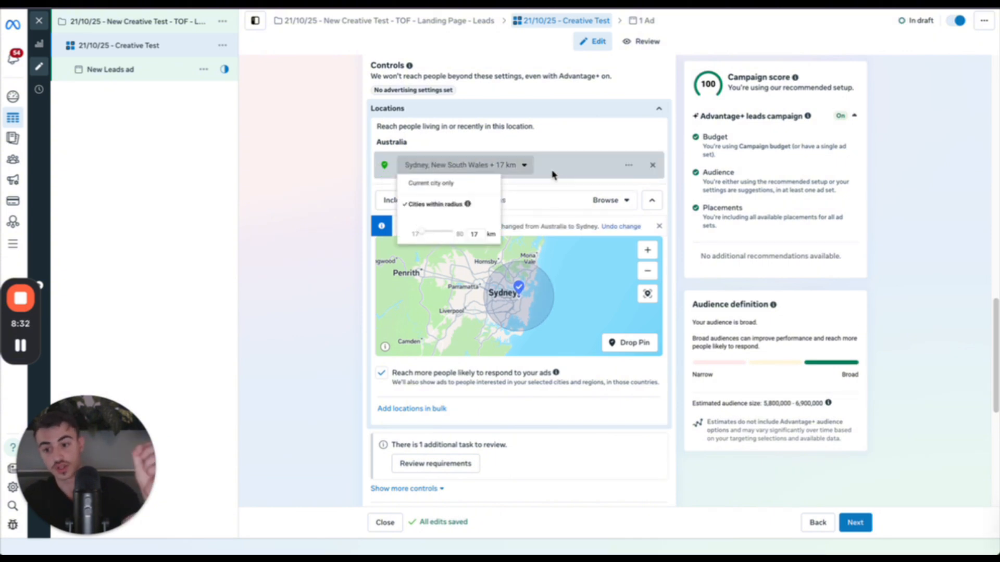
scroll(536, 260, "up", 5)
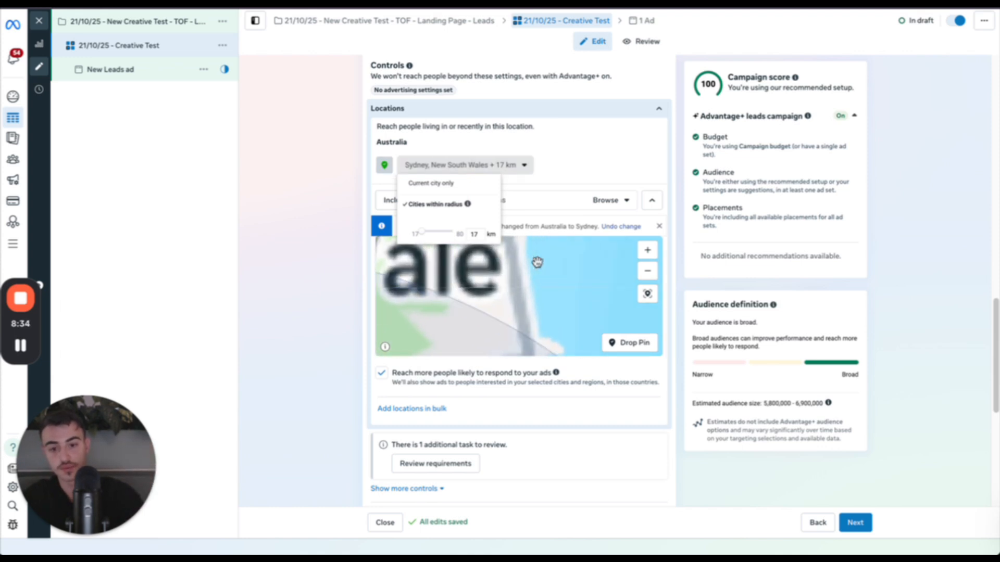
left_click_drag(536, 304, 508, 274)
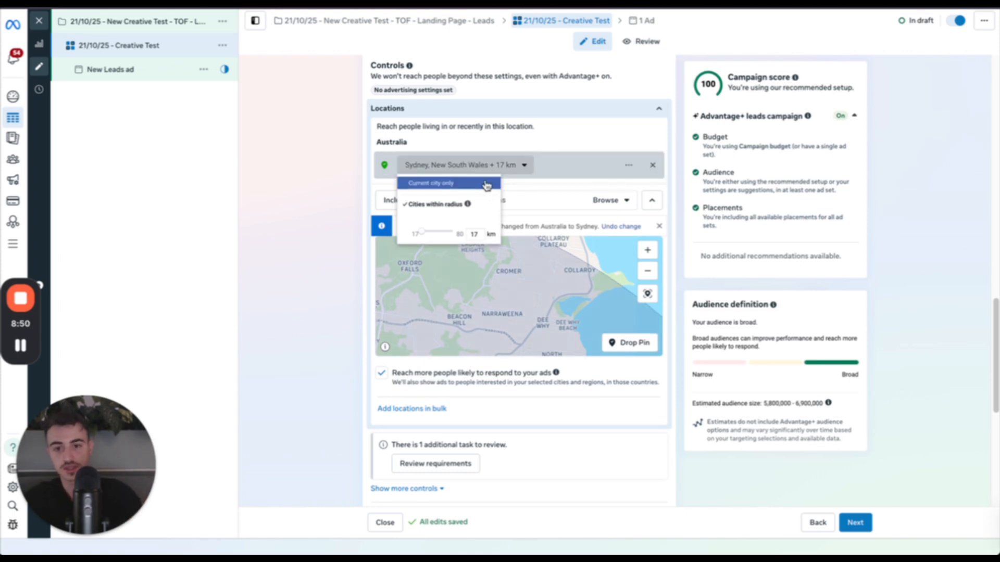
scroll(326, 165, "down", 6)
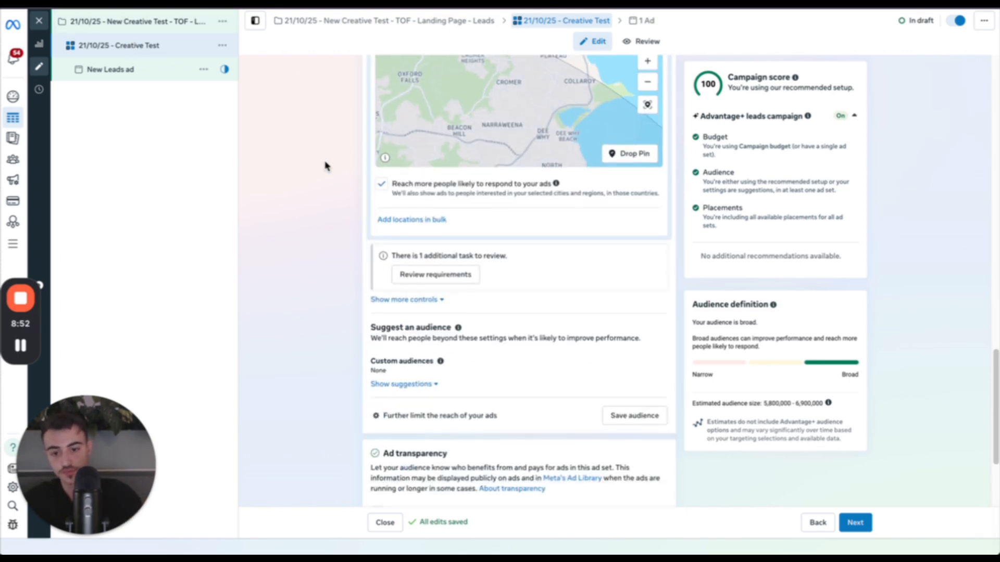
scroll(386, 247, "up", 7)
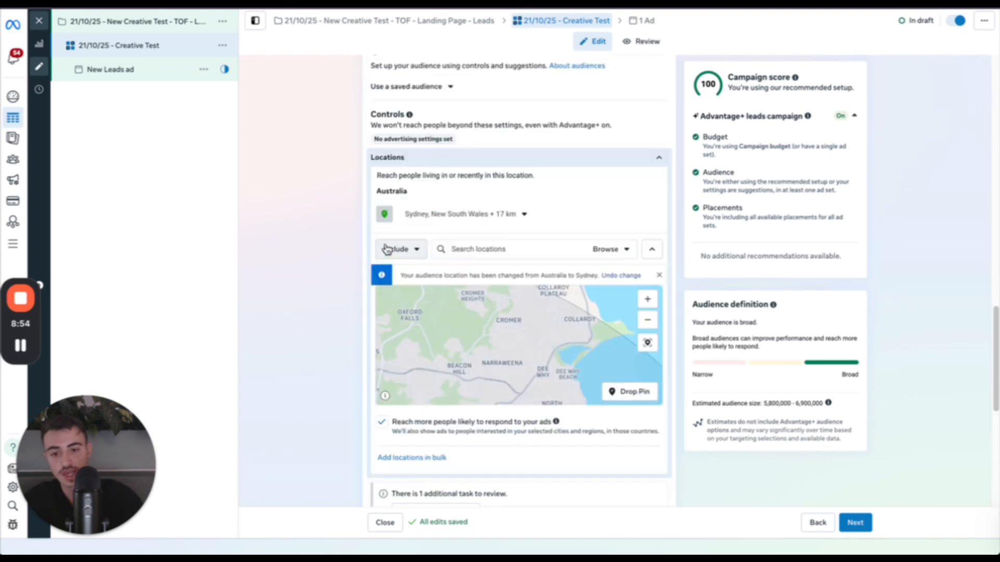
scroll(406, 364, "down", 2)
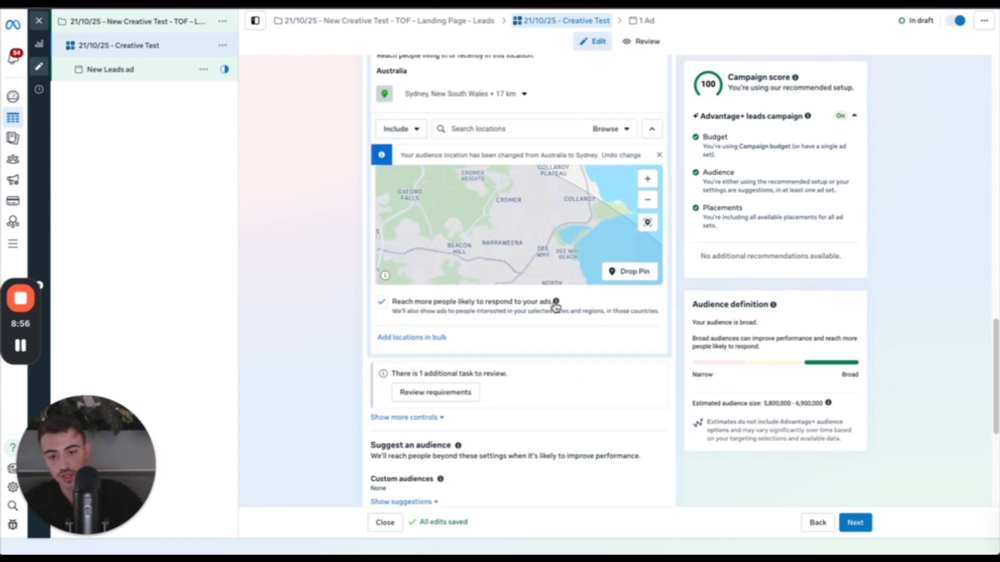
Step: Turn off "Reach more people likely to respond to your ads" for the location and review the recommendation and remaining ad set settings
mouse_move(416, 314)
left_mouse_down()
mouse_move(600, 339)
mouse_move(620, 324)
mouse_move(428, 314)
left_mouse_up()
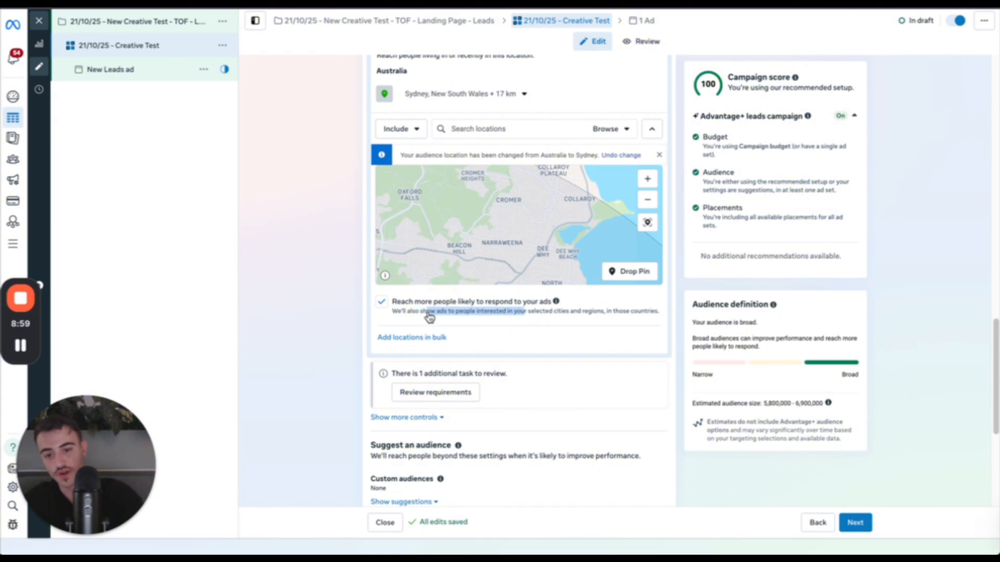
left_click(381, 301)
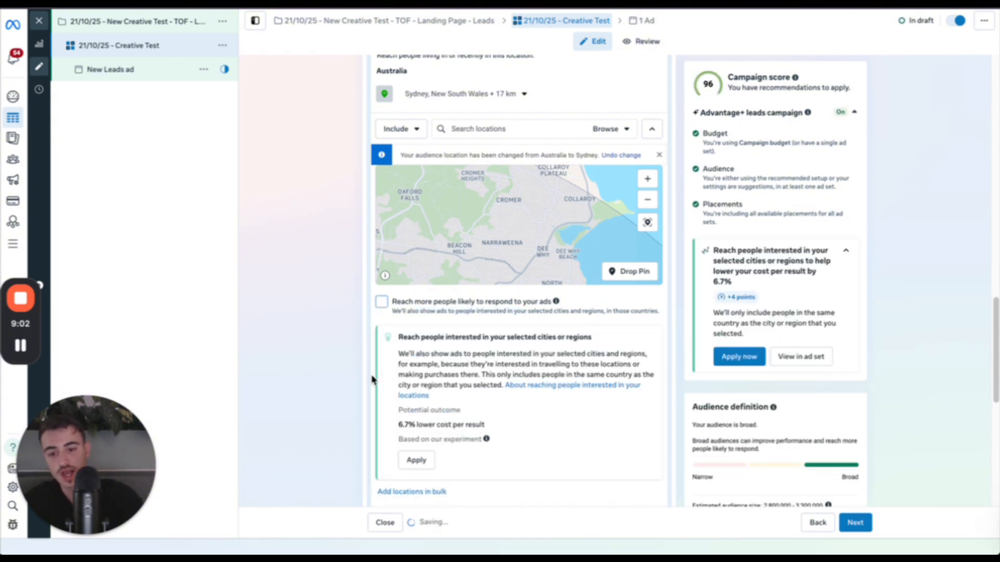
scroll(402, 420, "down", 1)
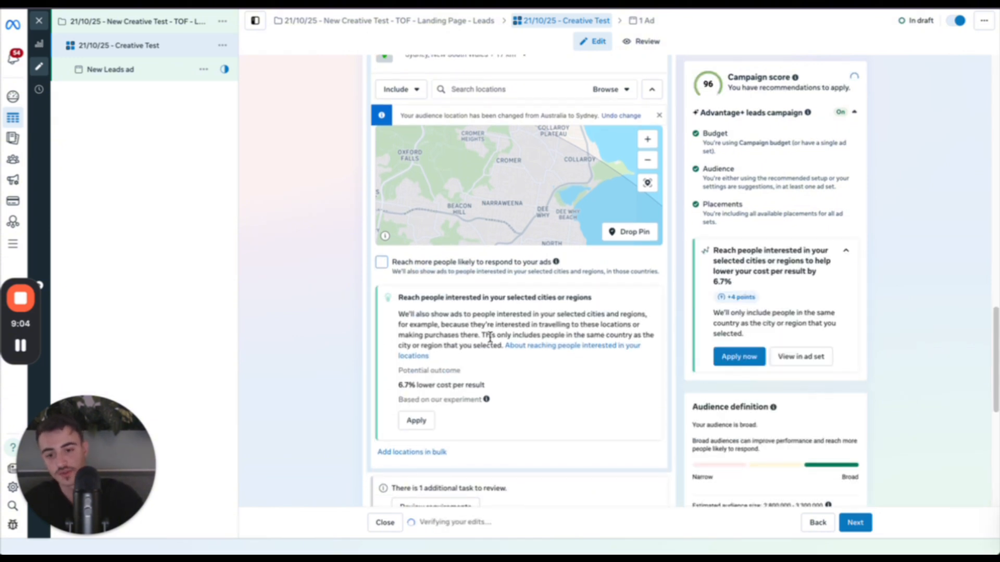
left_click_drag(489, 337, 362, 296)
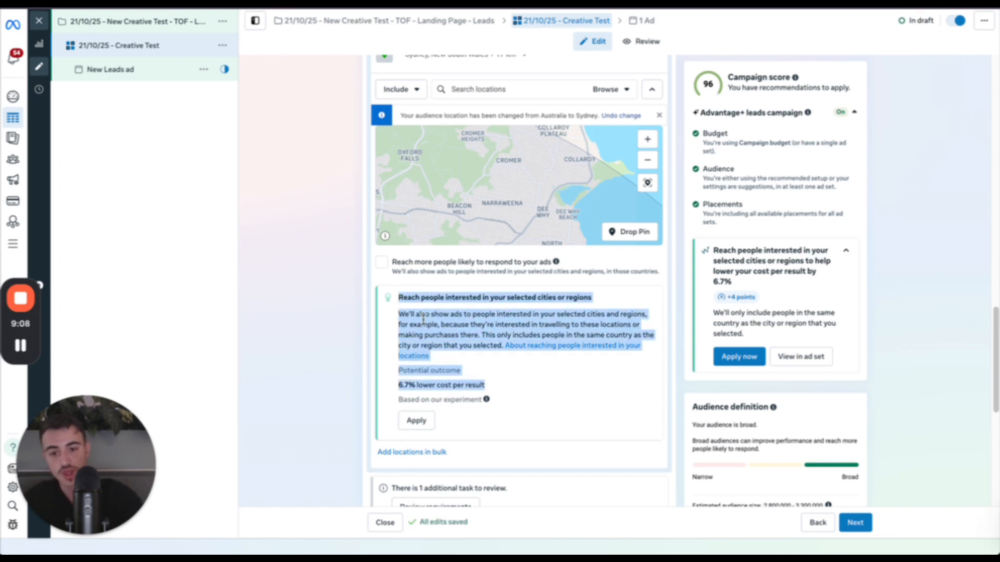
scroll(423, 318, "down", 4)
scroll(397, 294, "down", 4)
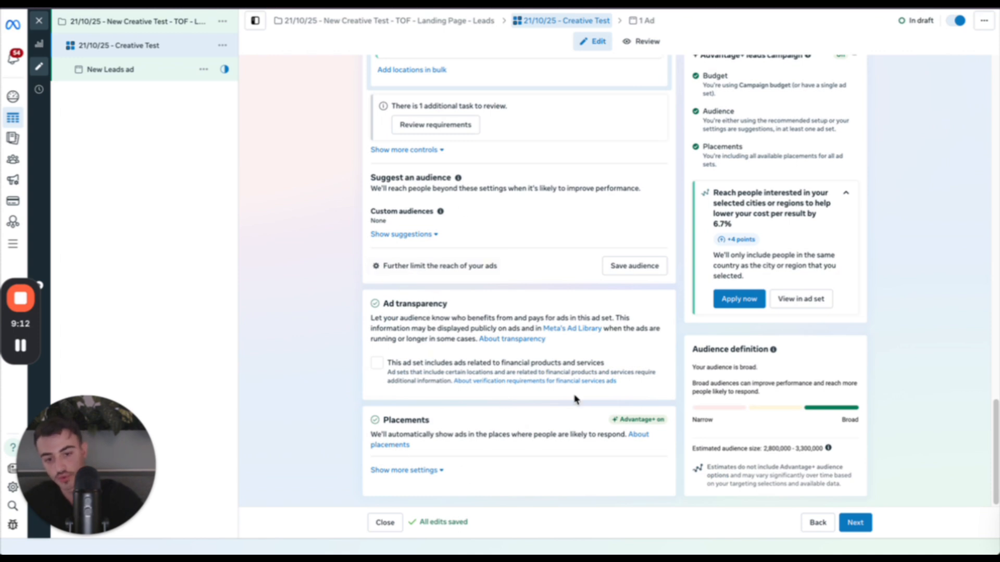
Step: Open the New Leads ad and rename it "21/10/25 - TikTok Response - Visual"
left_click(135, 69)
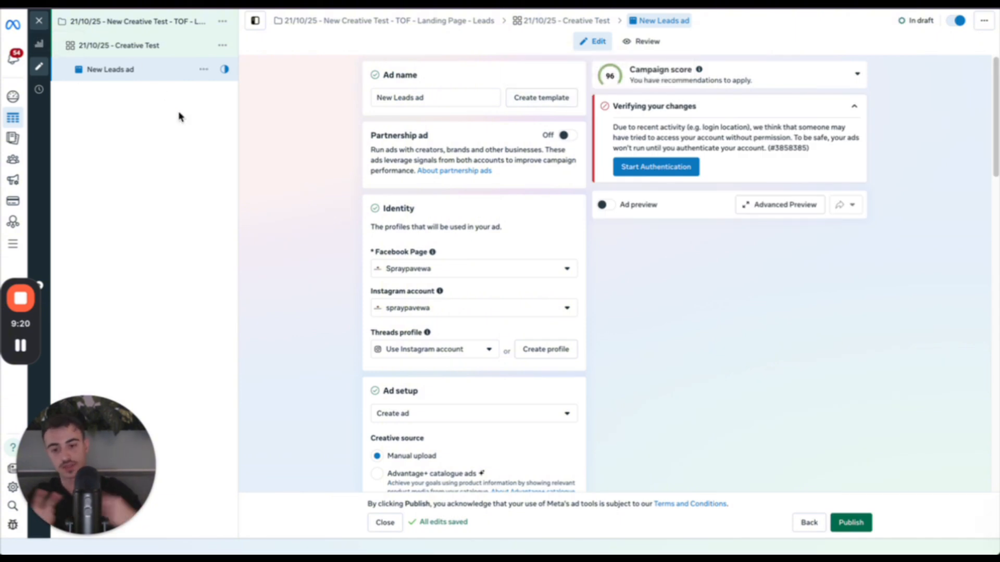
triple_click(418, 99)
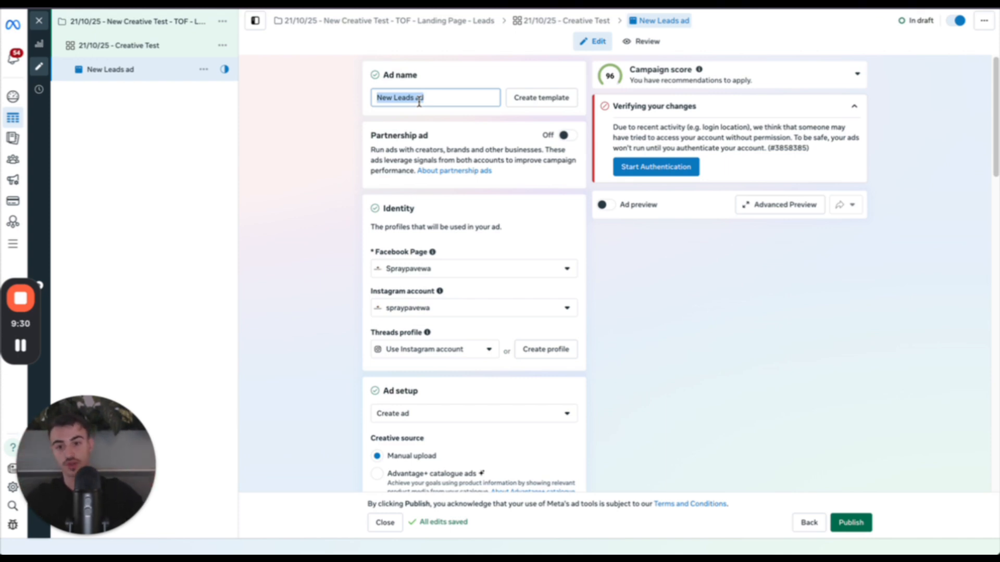
type("21/")
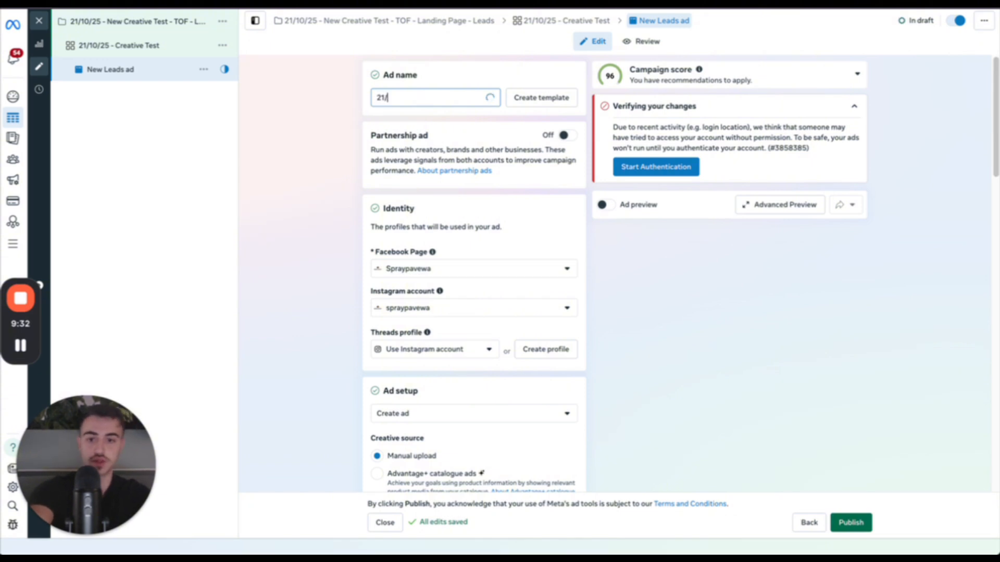
type("10/25")
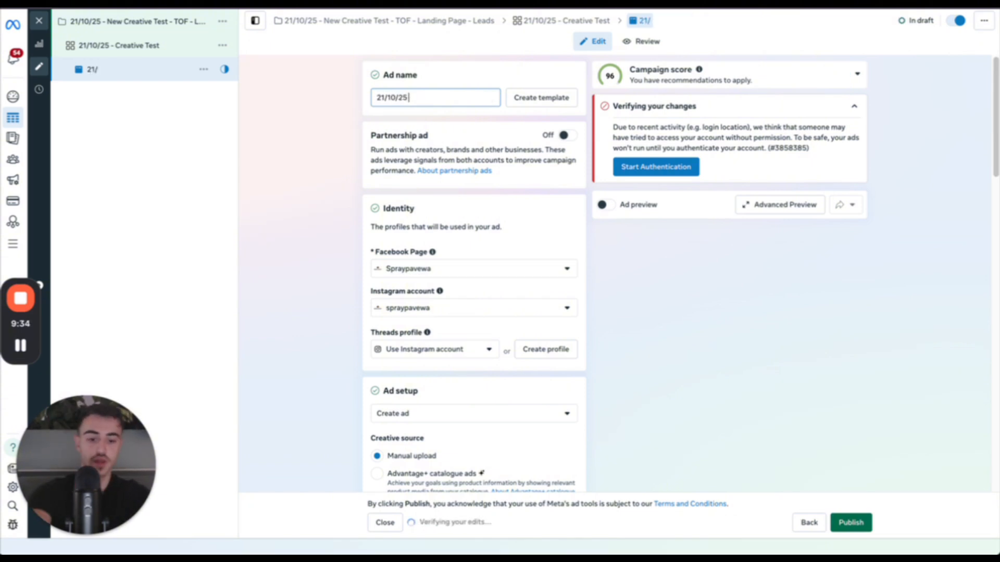
type(" - Tik")
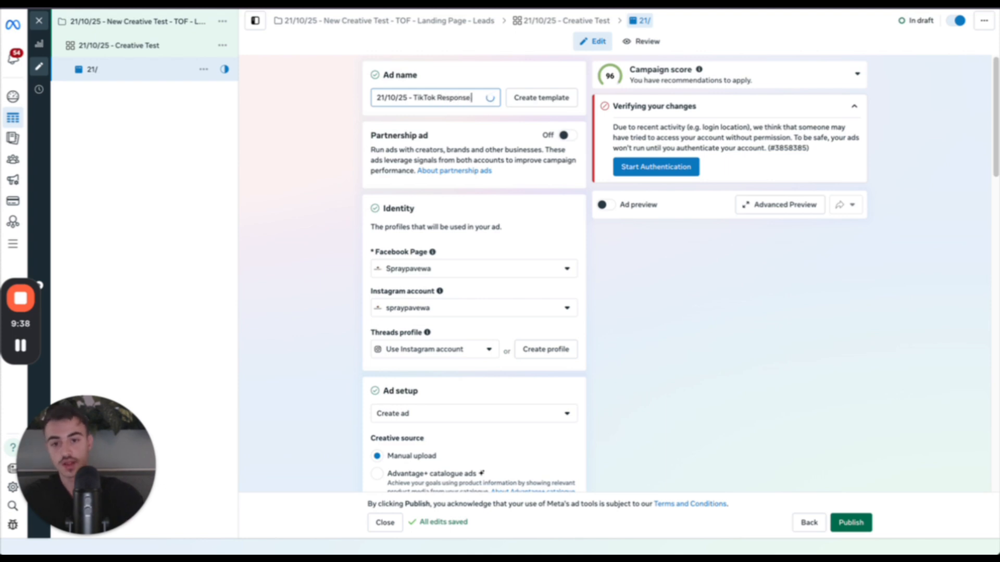
type("Tok Response - Visual")
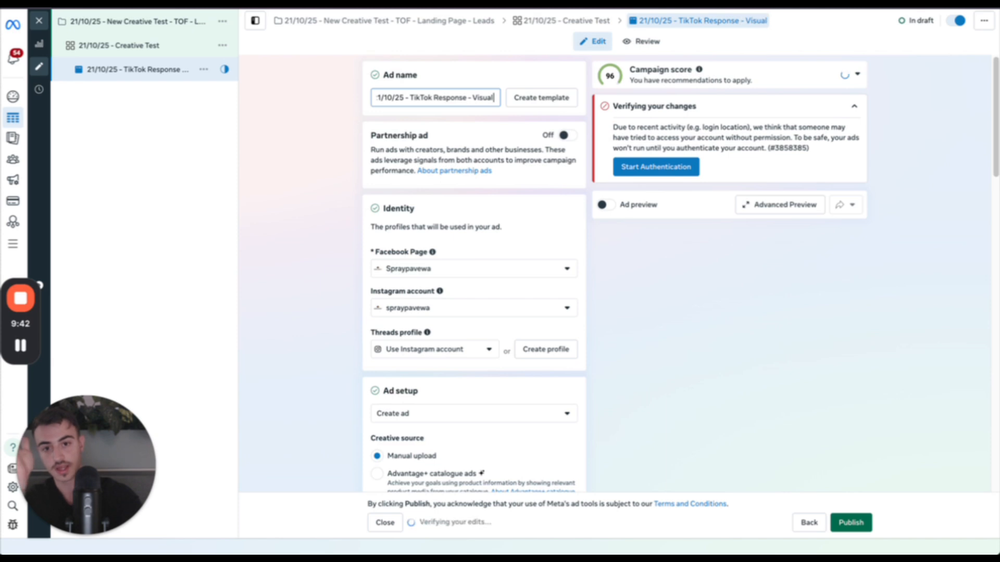
Step: Replace "Visual" at the end of the ad name with "Written"
type(" wr")
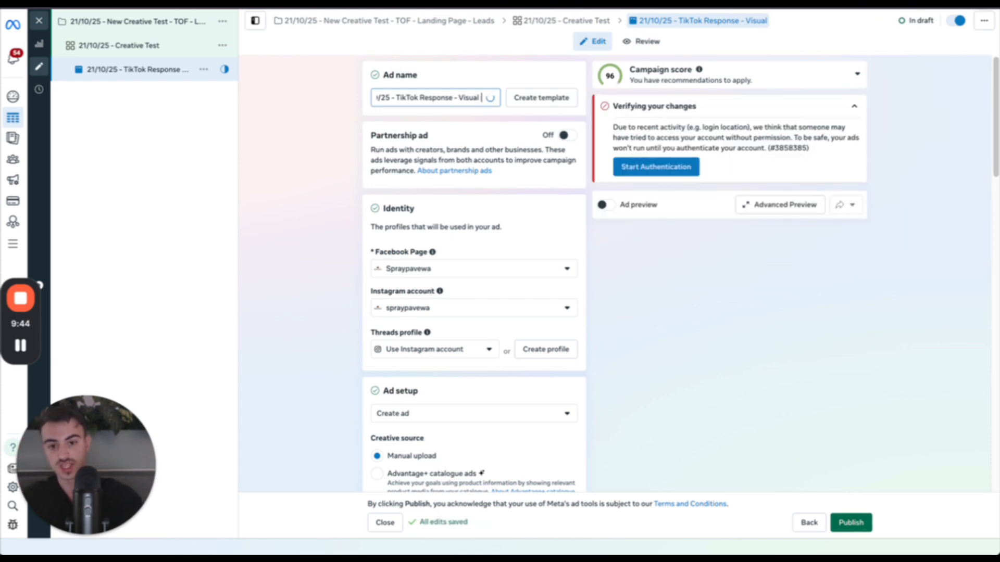
key("BackSpace")
key("BackSpace")
key("BackSpace")
key("BackSpace")
key("BackSpace")
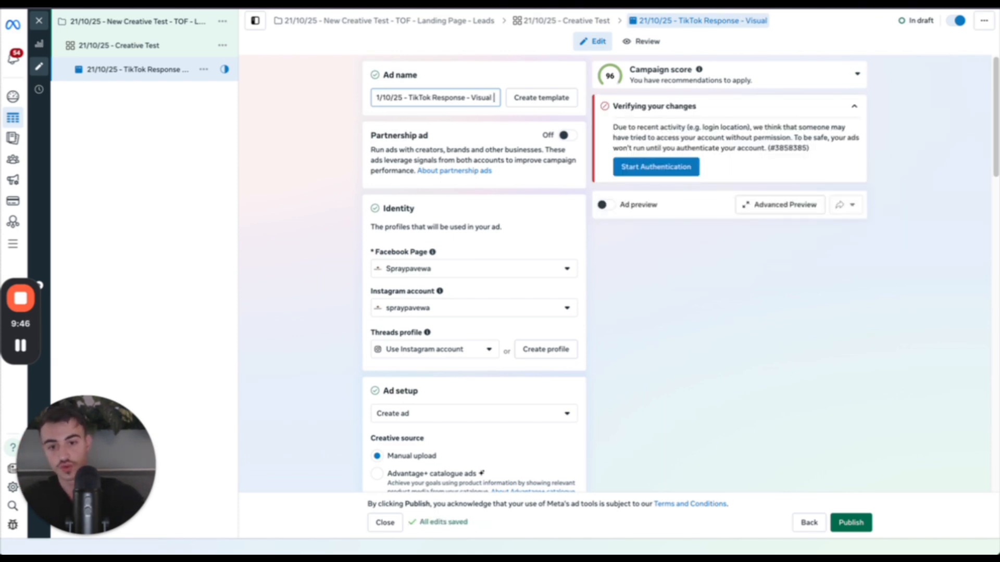
key("BackSpace")
key("BackSpace")
type("w")
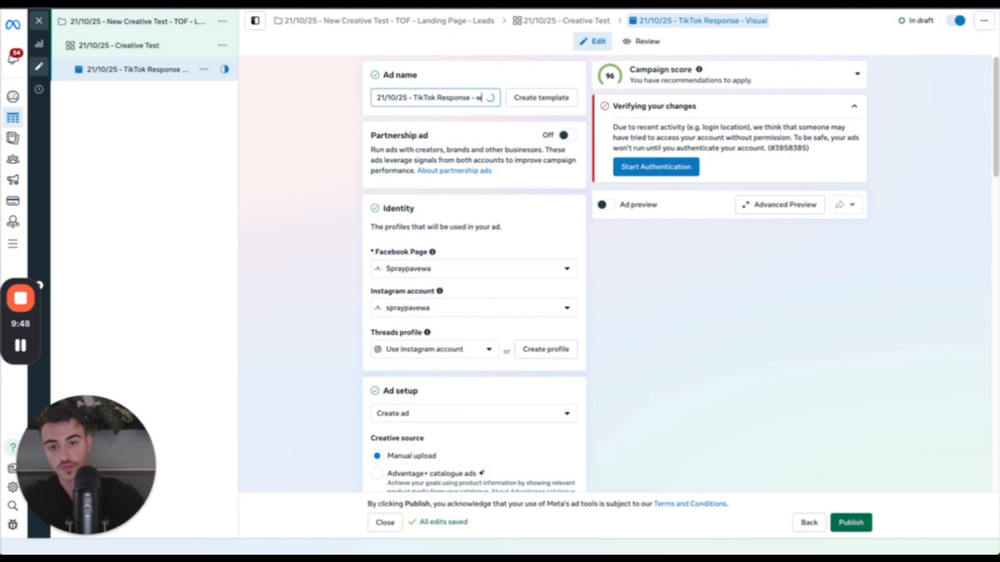
type("Written")
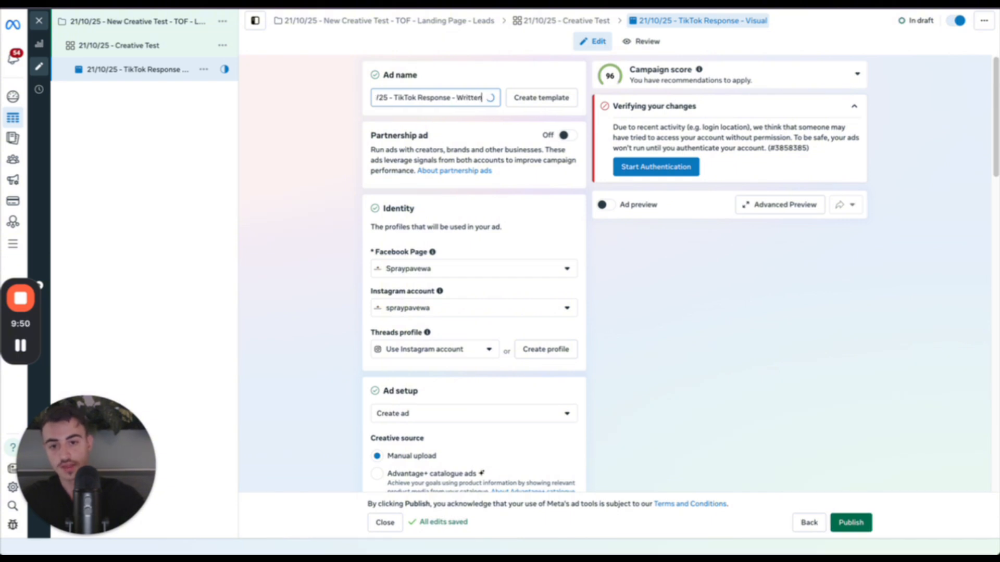
Step: Extend the ad name after "Written" with " Hook - Here are 3 mistakes you are making with your skin"
type(" Hook -")
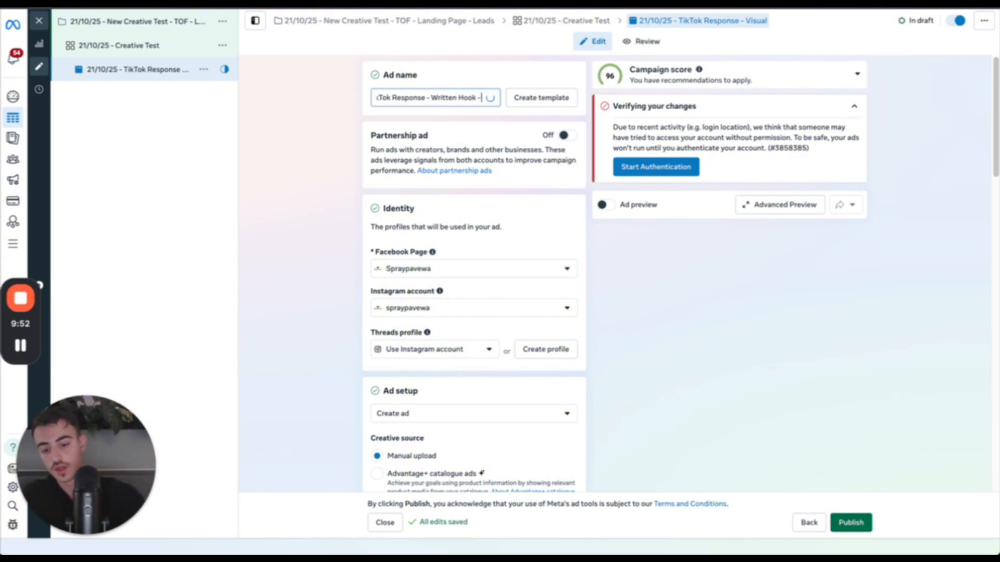
type(" Here are 3 m")
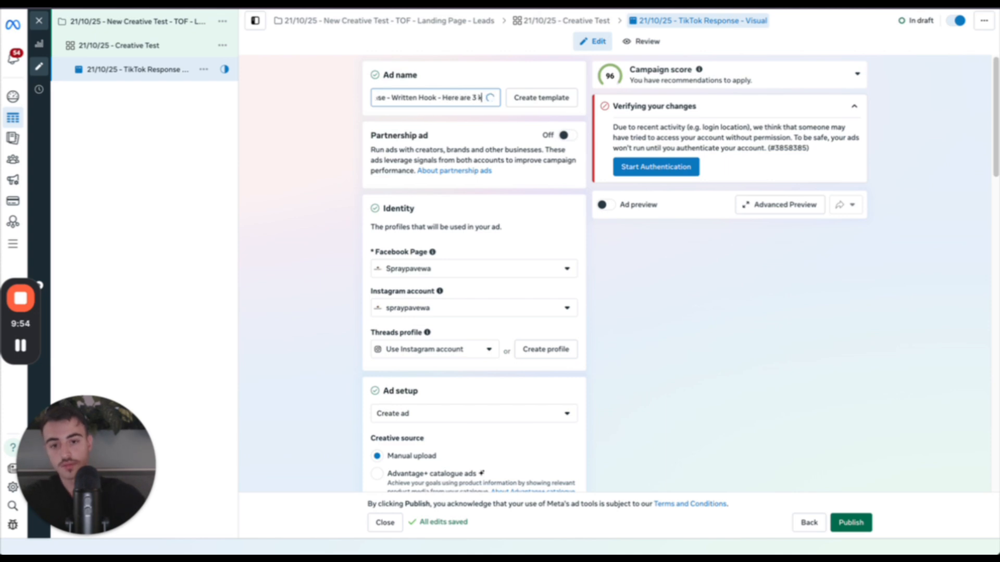
type("istakes you are mak")
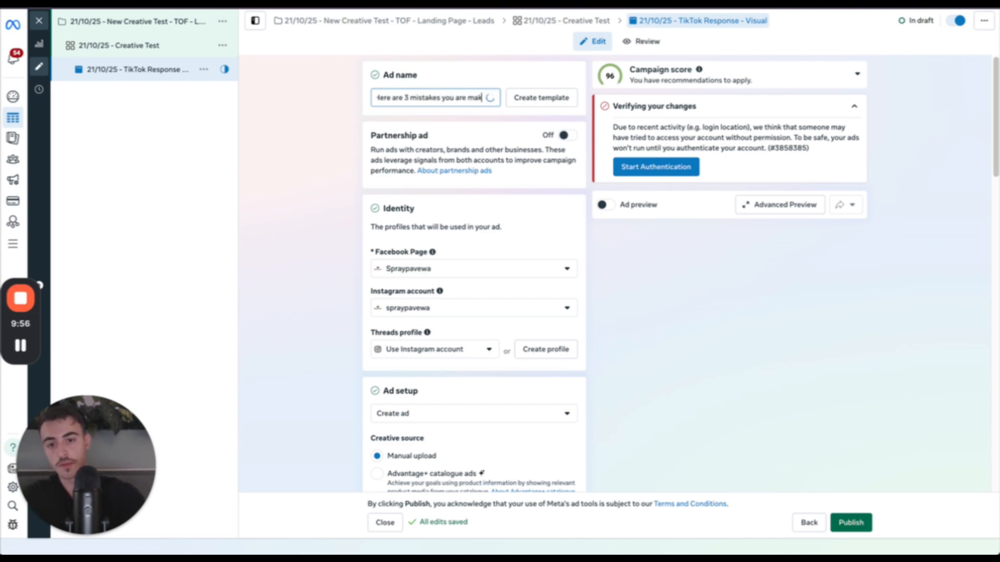
type("ing with your skin")
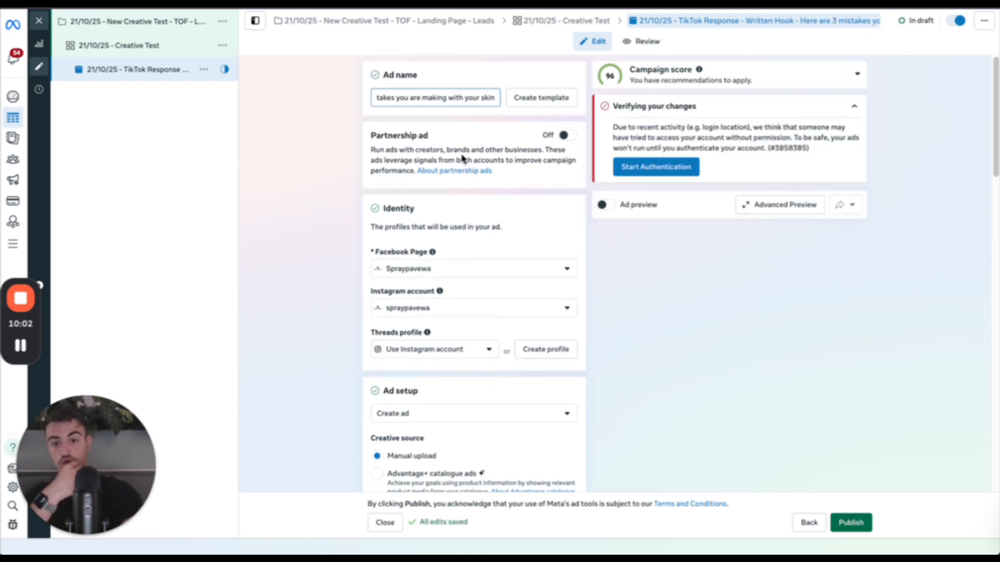
Step: Review the ad's identity, ad setup, format, destination and tracking settings
scroll(468, 195, "down", 1)
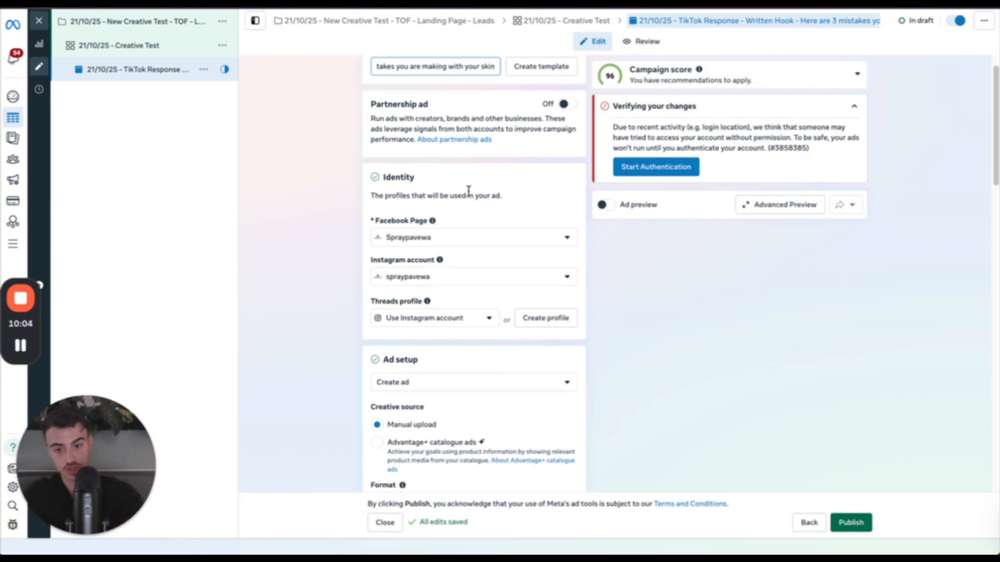
scroll(459, 268, "down", 1)
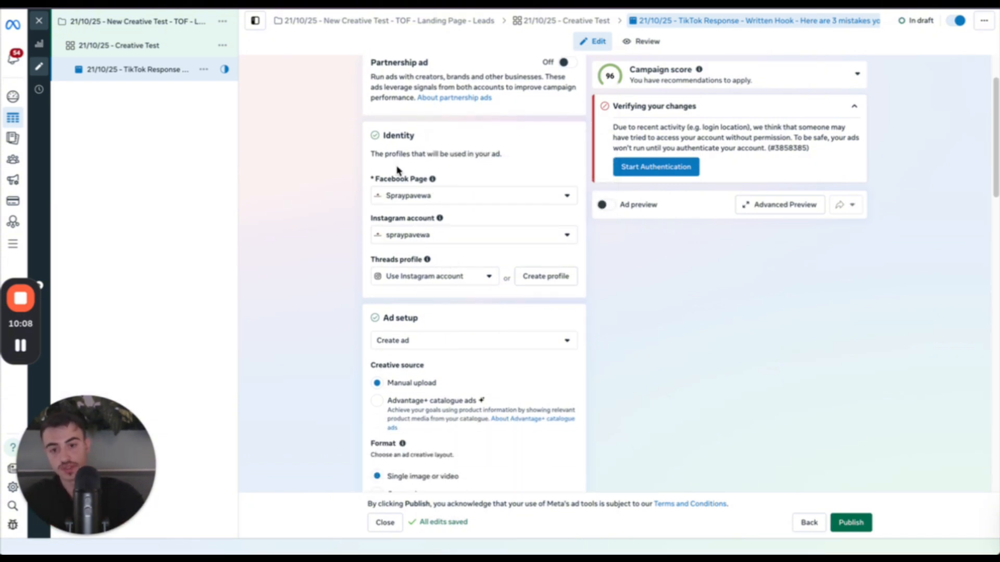
scroll(434, 172, "down", 1)
scroll(411, 187, "down", 1)
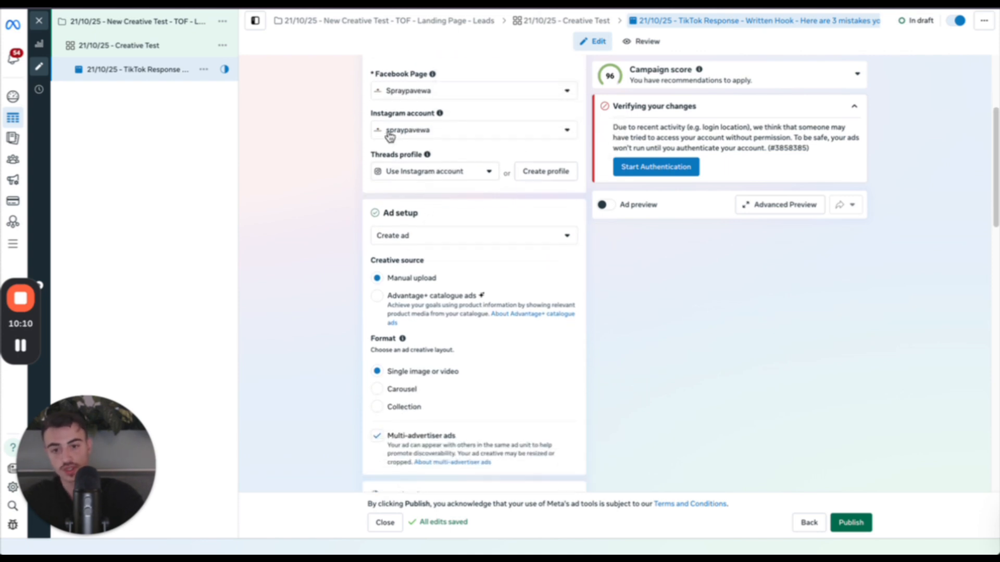
scroll(406, 156, "down", 3)
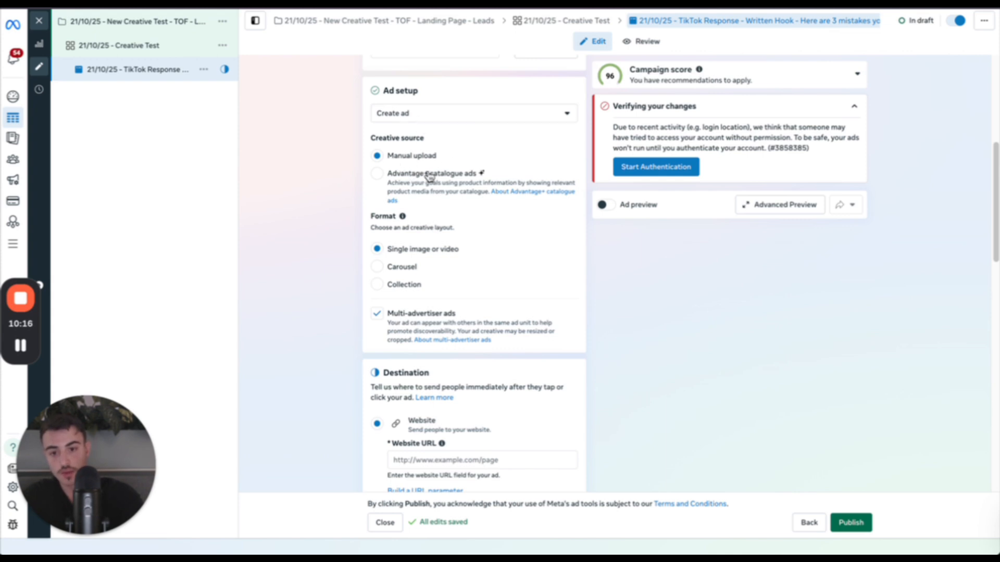
scroll(435, 248, "down", 1)
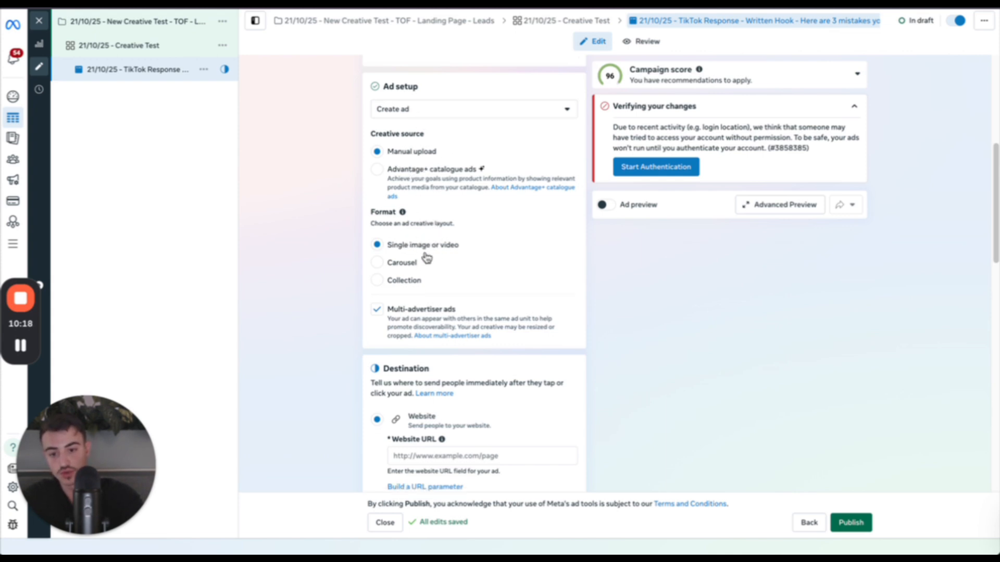
scroll(426, 258, "up", 3)
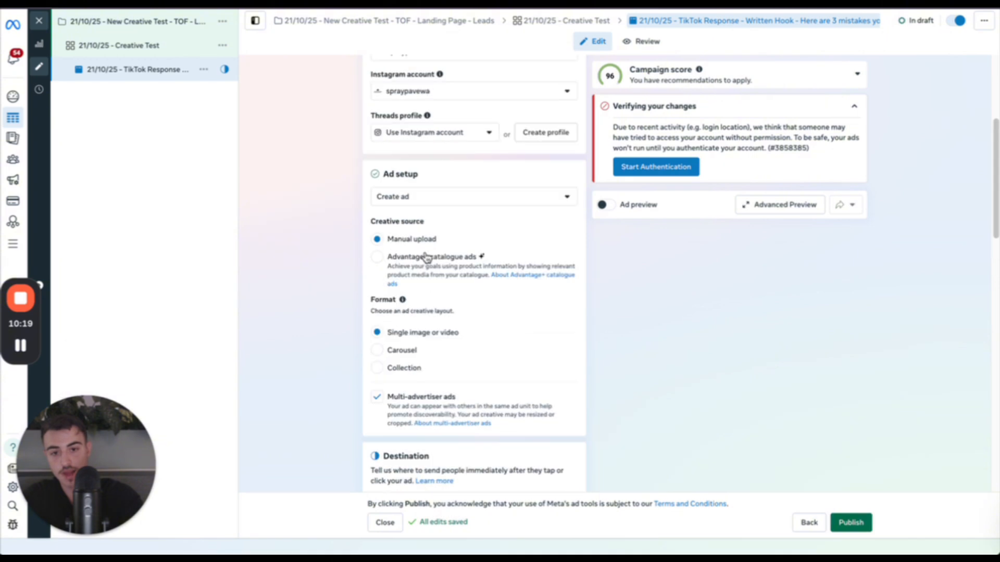
left_click(503, 207)
scroll(466, 261, "down", 15)
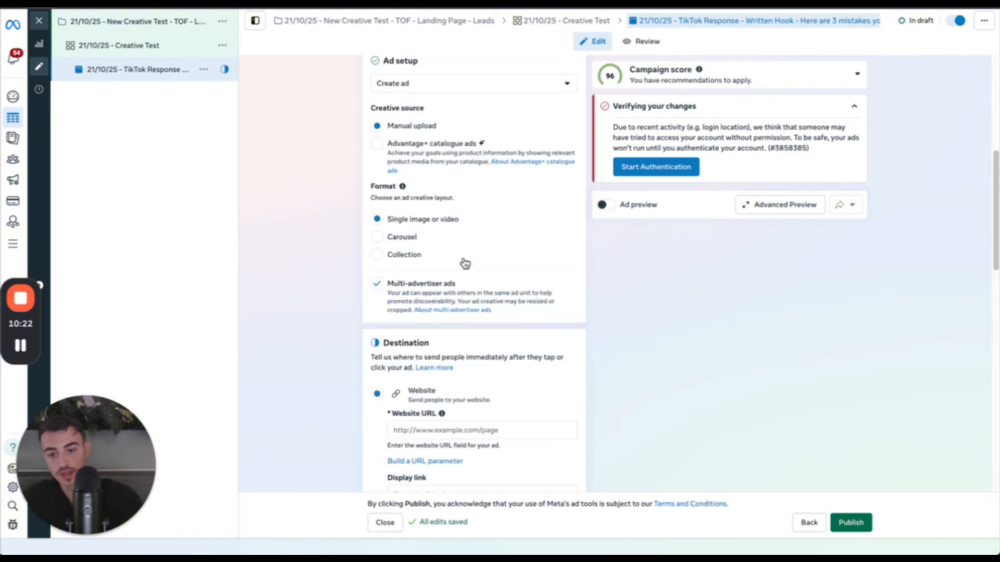
scroll(465, 262, "down", 1)
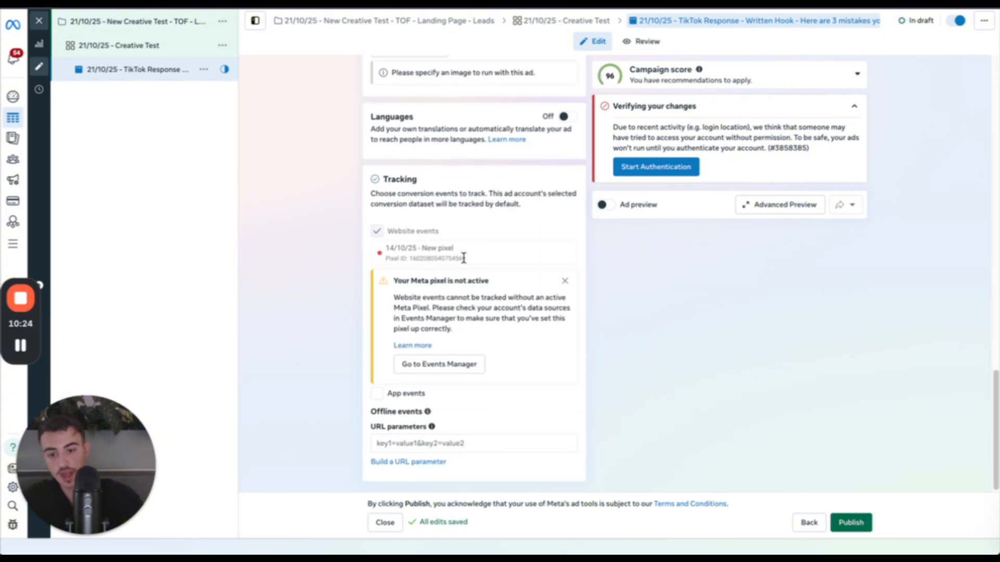
scroll(460, 235, "up", 10)
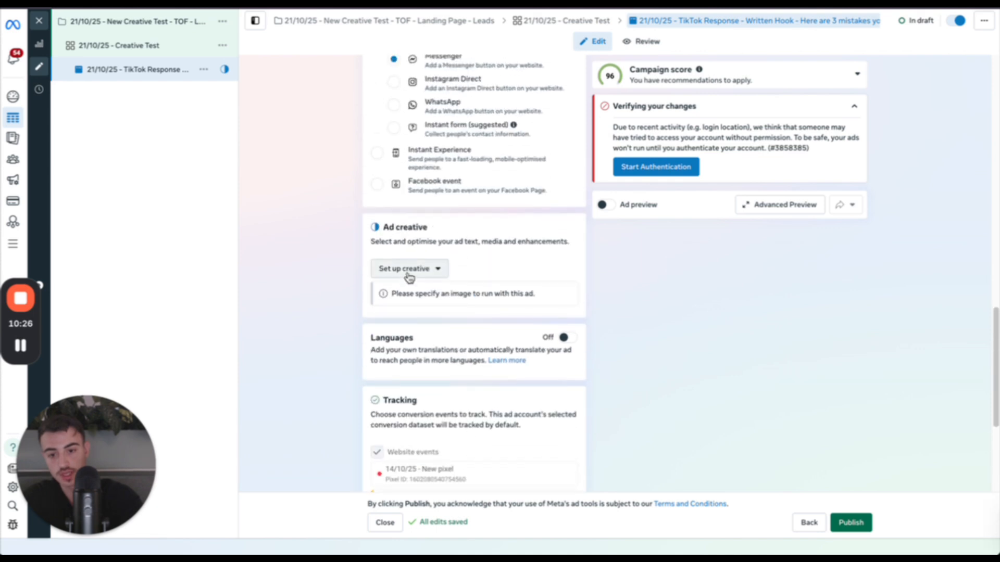
scroll(411, 273, "up", 2)
left_click(439, 174)
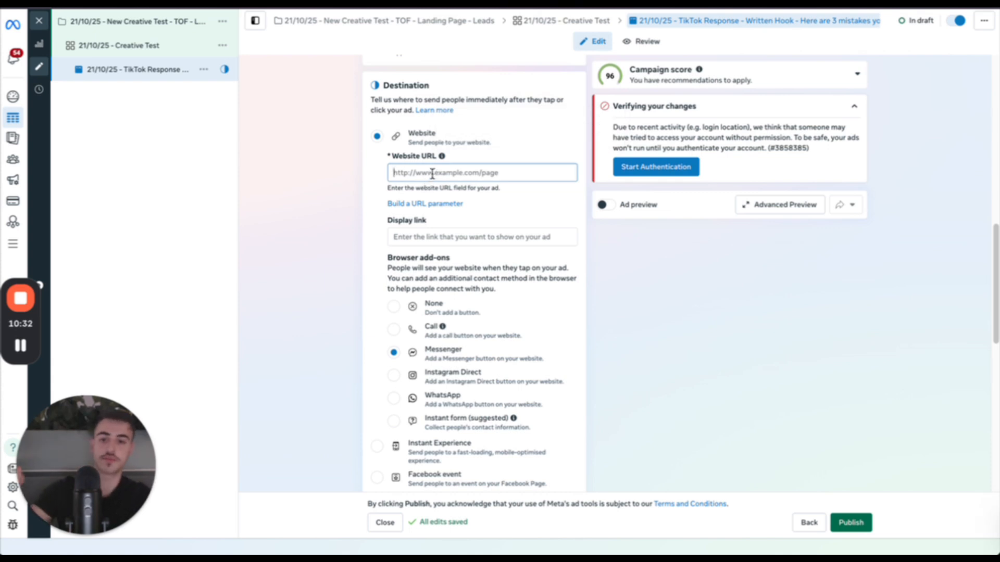
type("ana")
key("BackSpace")
key("BackSpace")
key("BackSpace")
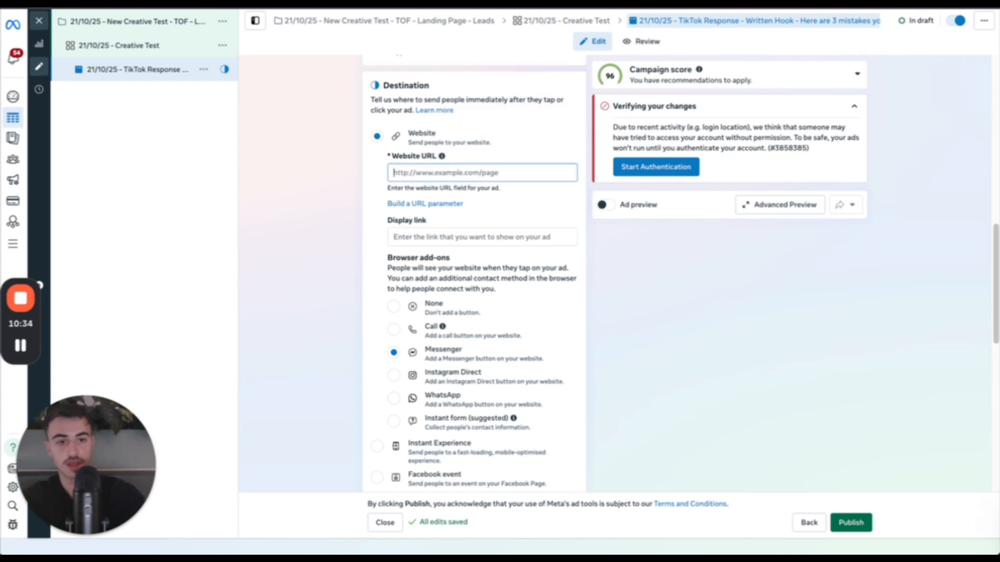
key("ctrl+Tab")
key("super+l")
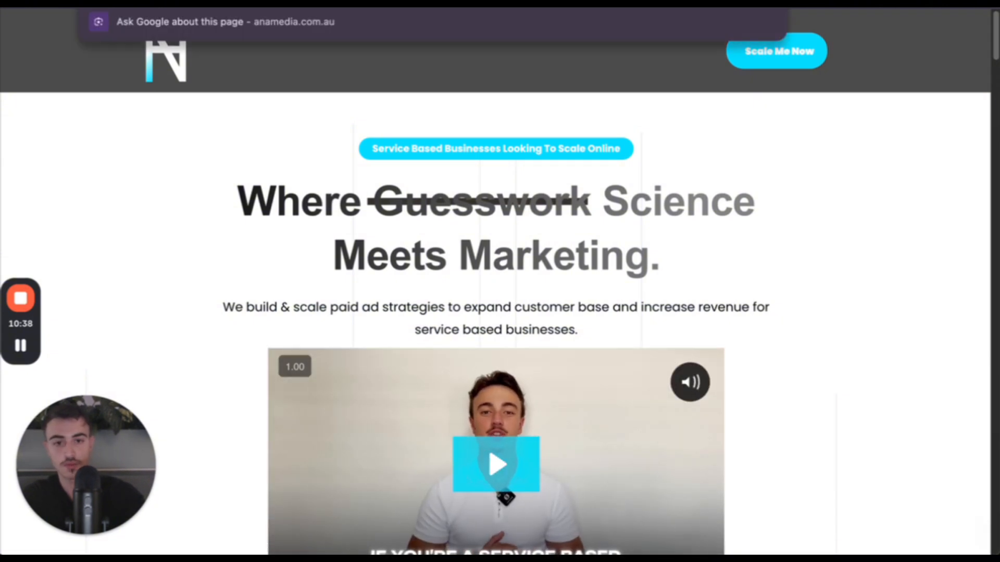
key("ctrl+shift+Tab")
type("https://anamedia.com.au/")
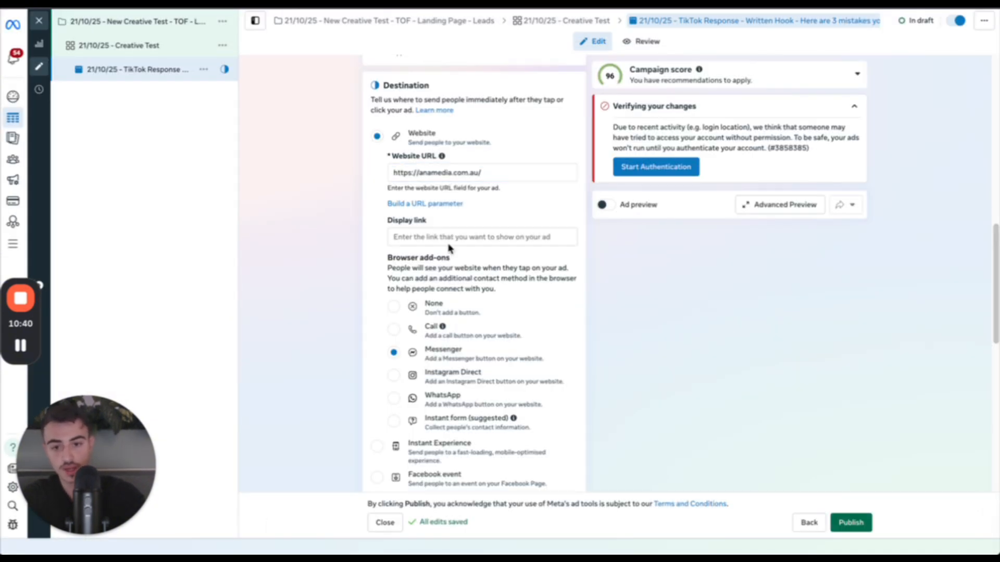
left_click(452, 223)
key("ctrl+v")
type("https://anamedia.com.au/")
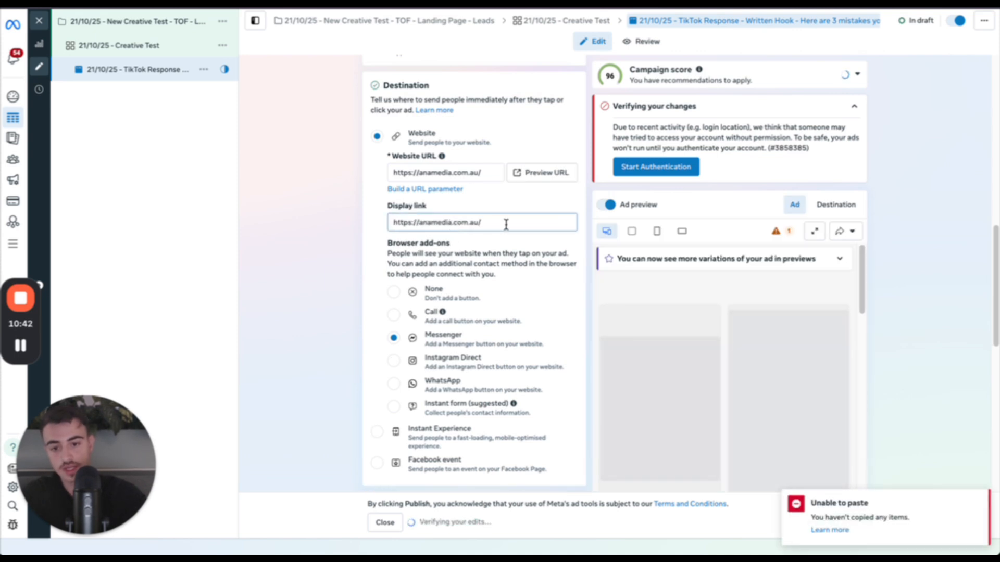
scroll(479, 260, "down", 1)
left_click(414, 268)
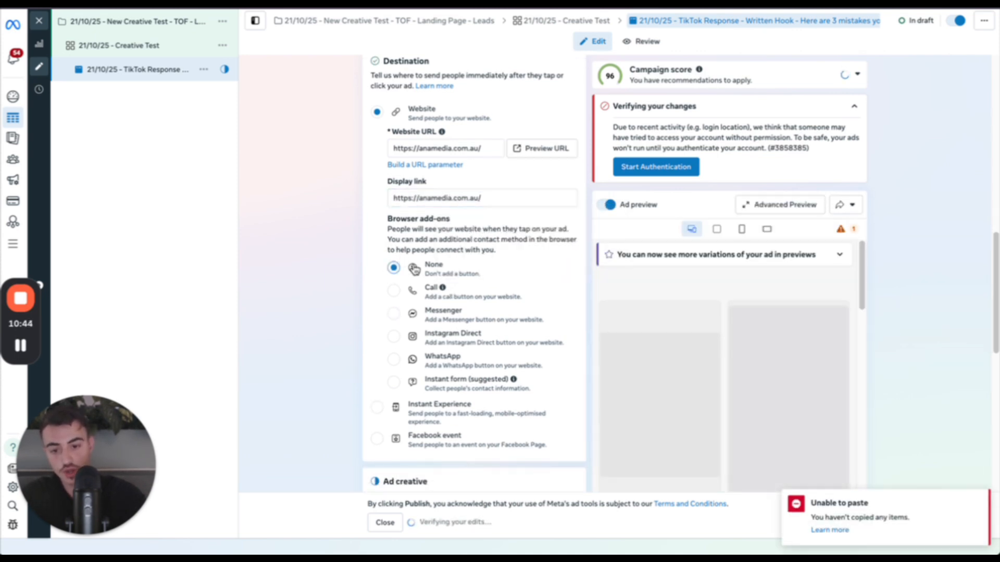
scroll(414, 268, "down", 5)
left_click(434, 295)
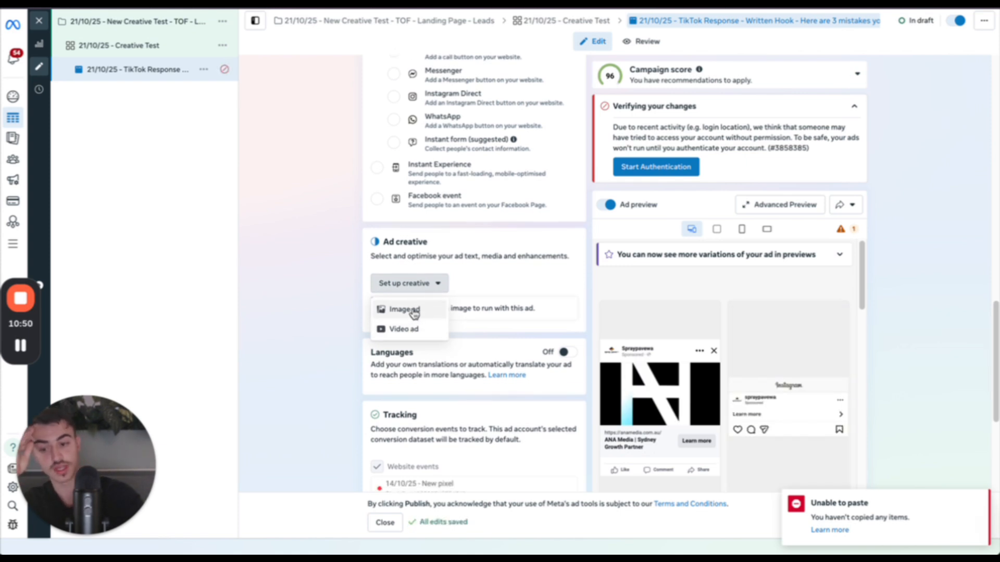
left_click(392, 331)
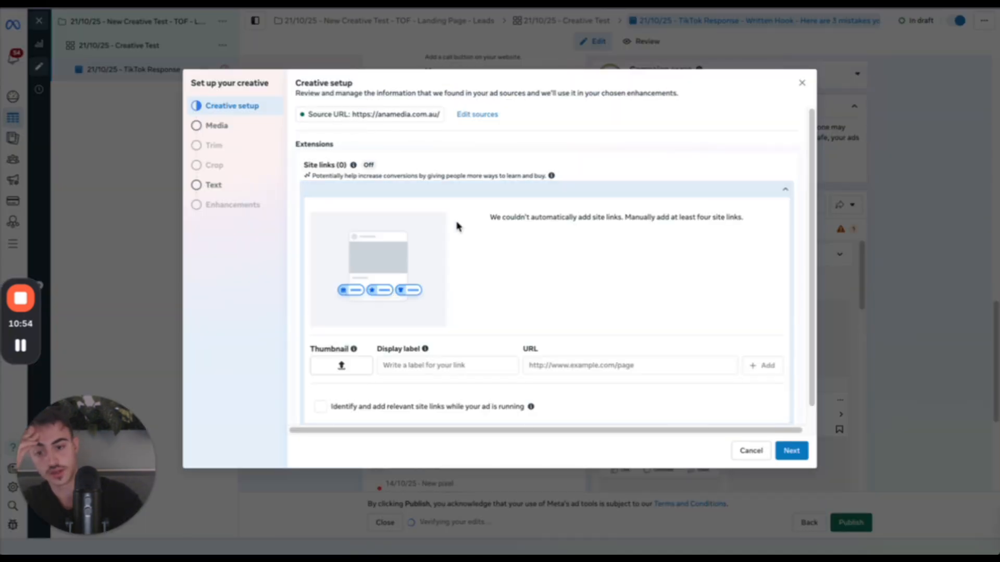
left_click(231, 125)
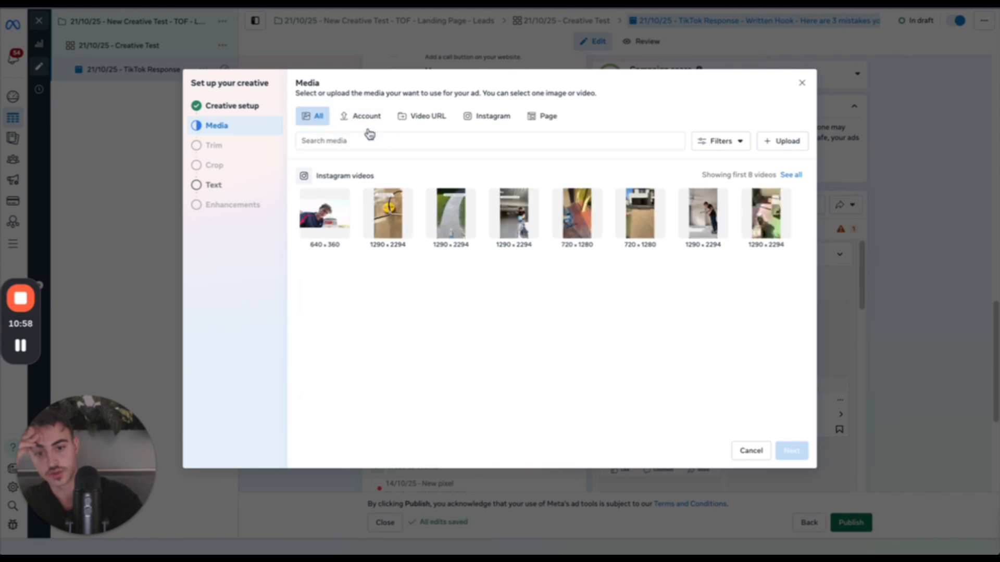
left_click(208, 185)
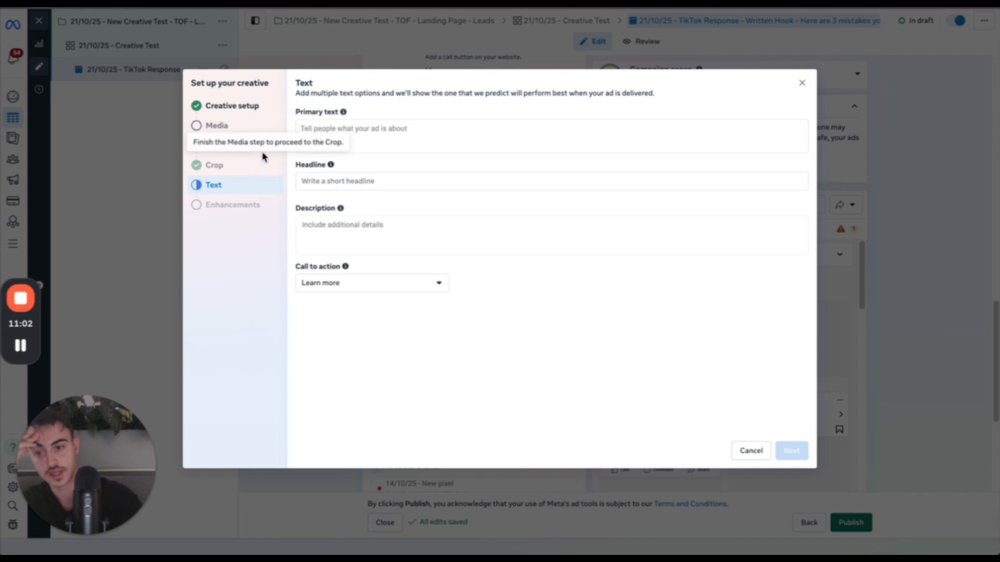
left_click(224, 128)
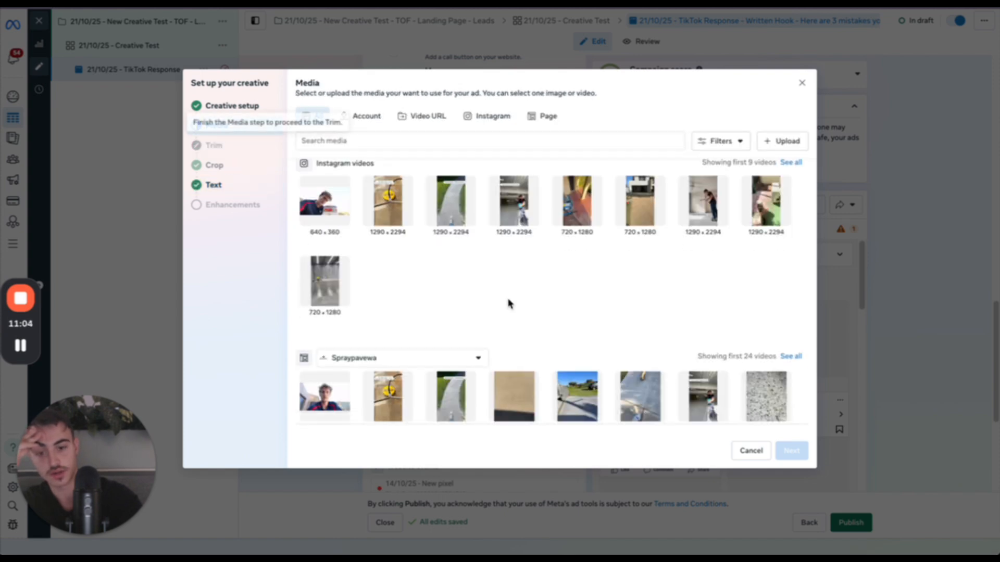
scroll(509, 303, "down", 4)
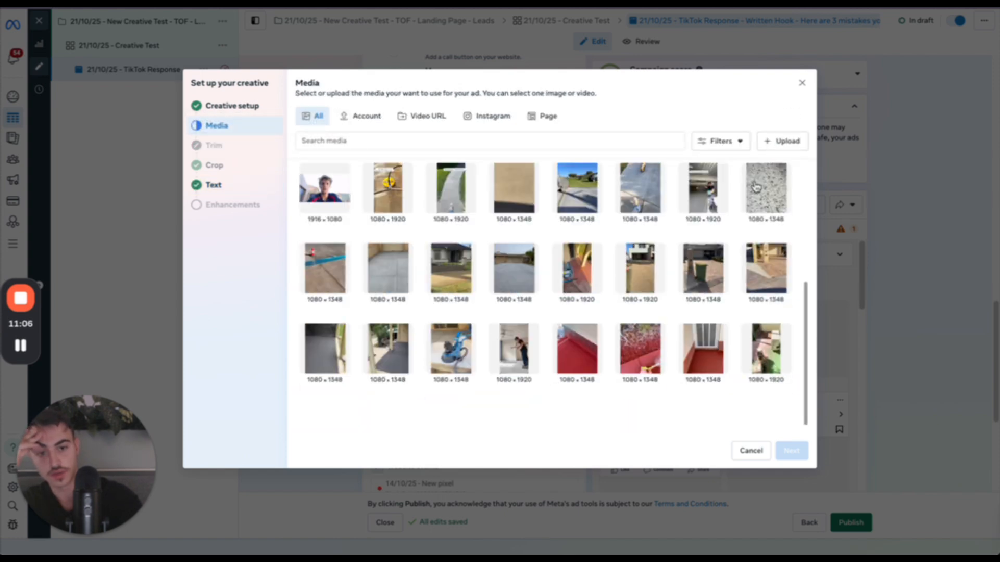
left_click(802, 82)
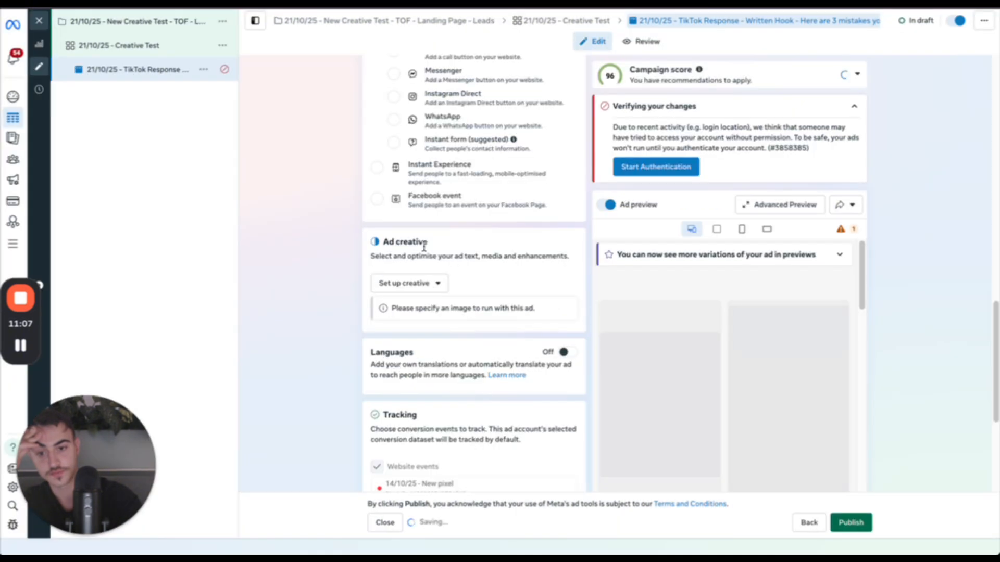
Step: Start setting up an image ad creative and select the "untitled" 1920 × 1080 account image as its media
left_click(436, 283)
left_click(422, 312)
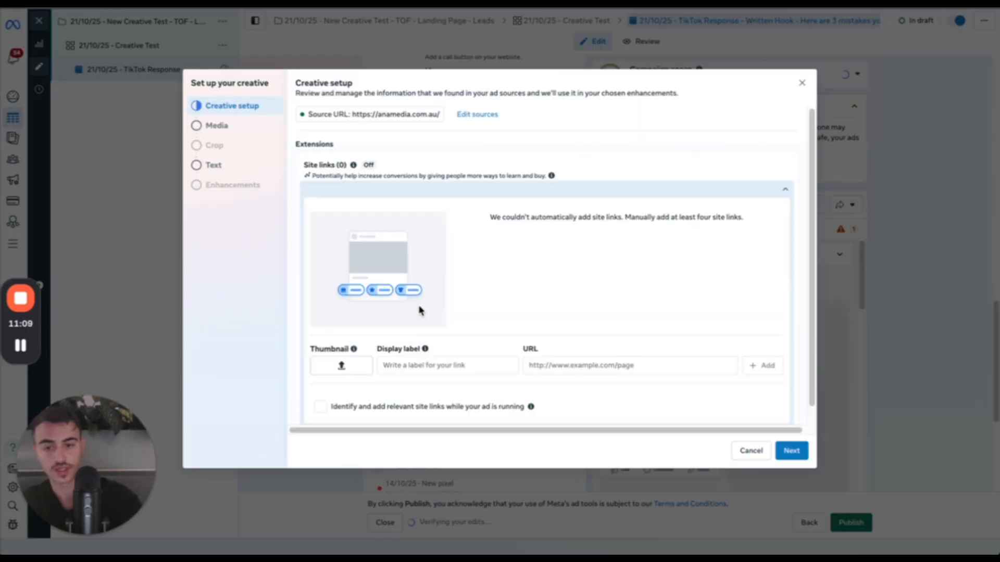
left_click(246, 131)
left_click(326, 220)
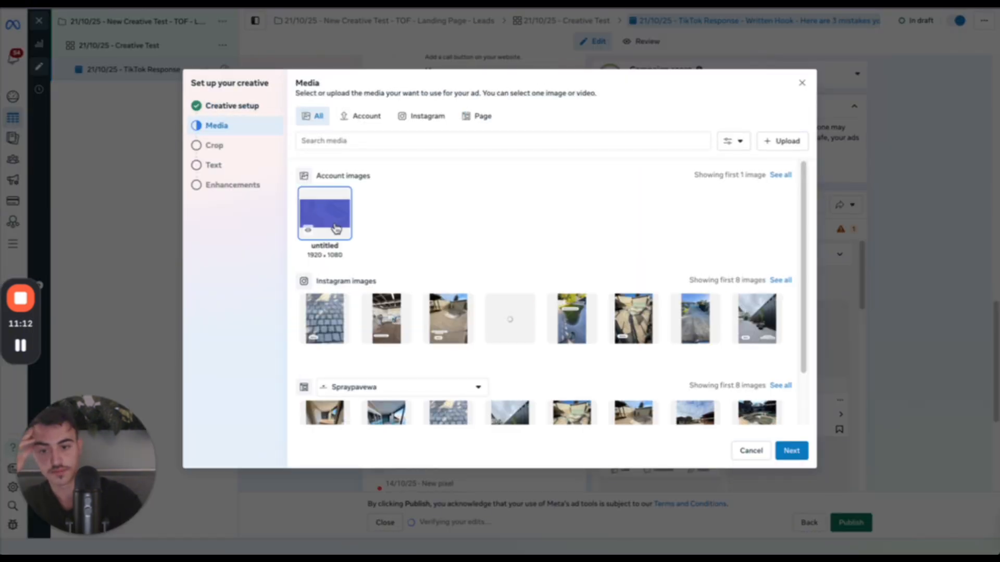
Step: Proceed to the media crops and set the vertical and horizontal placements to Original
left_click(791, 451)
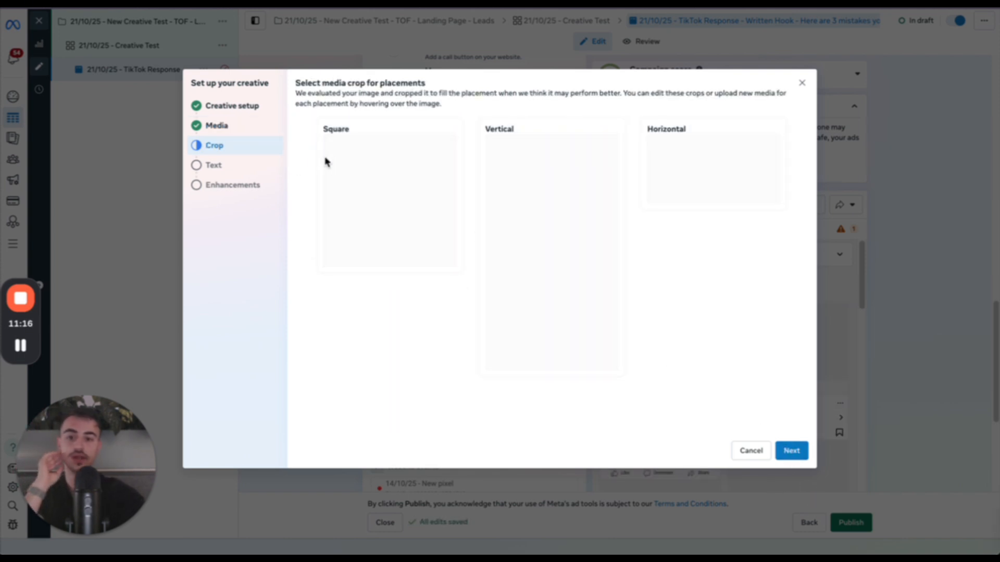
left_click(510, 143)
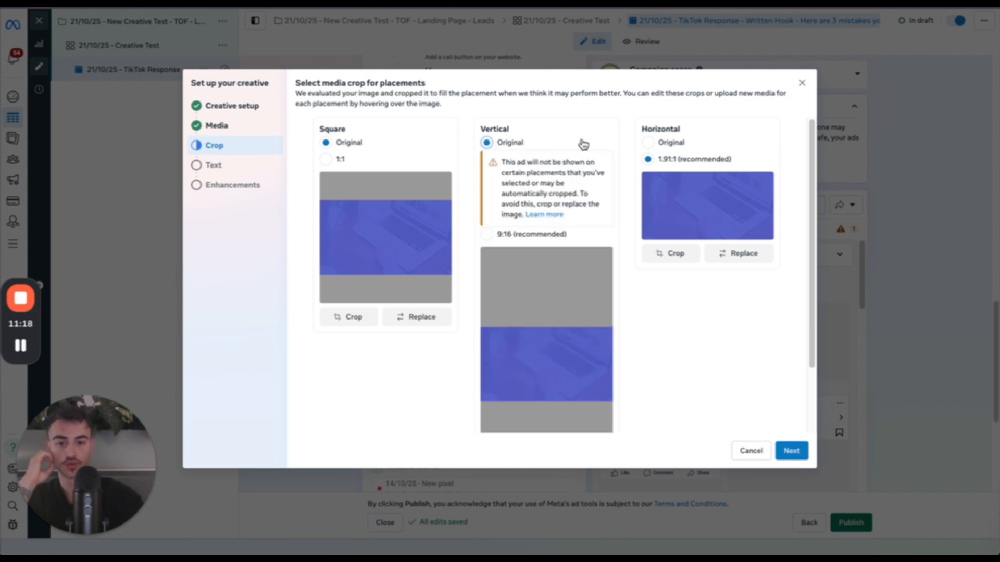
left_click(657, 145)
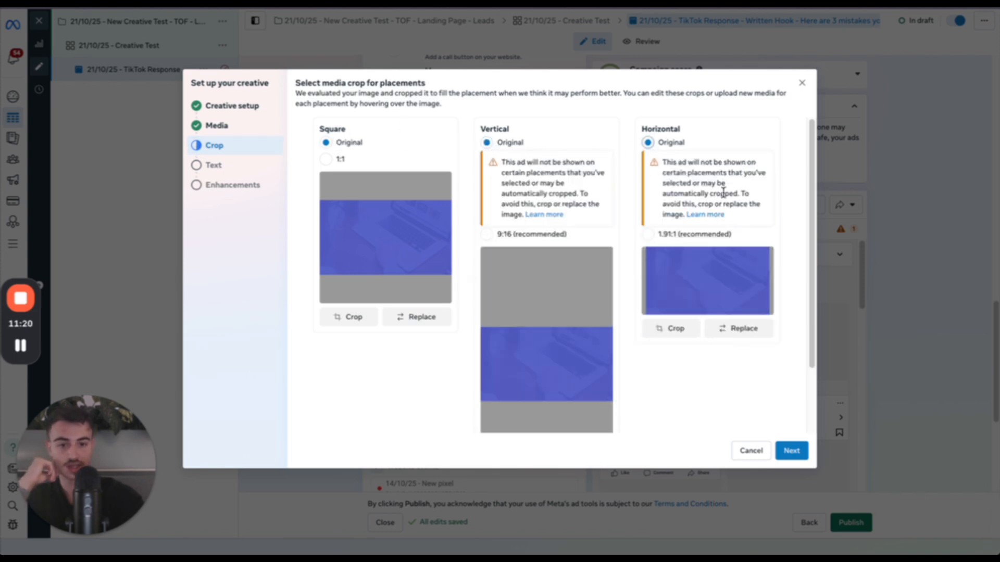
Step: Enter "Headline" as the ad's headline and "Primary text" as its primary text
left_click(229, 168)
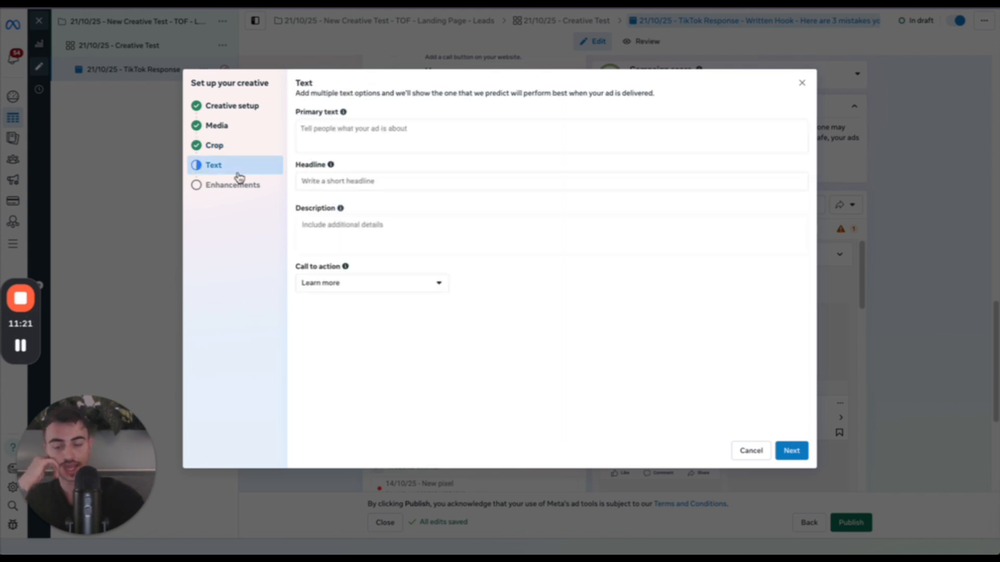
left_click(372, 132)
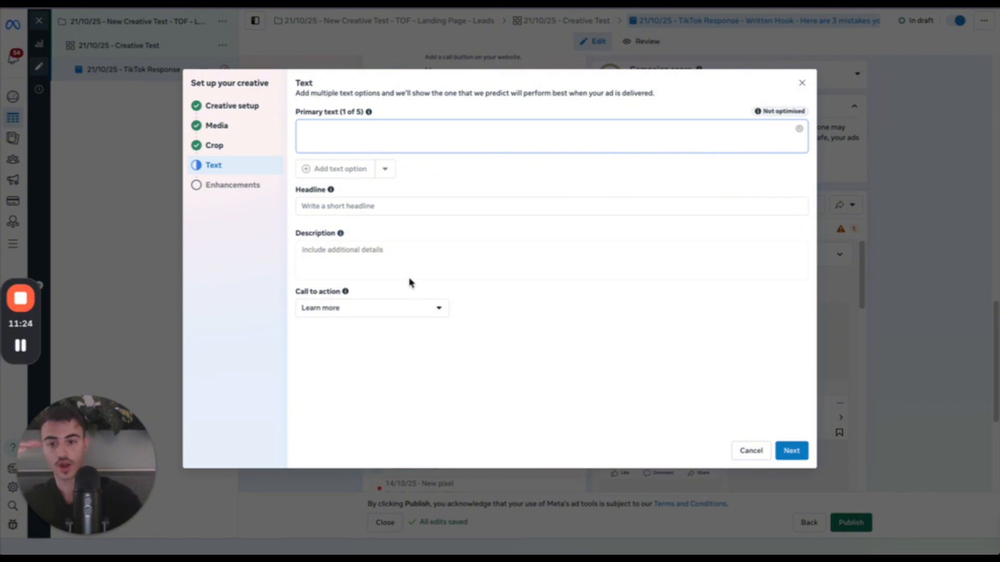
left_click(363, 207)
type("Headline")
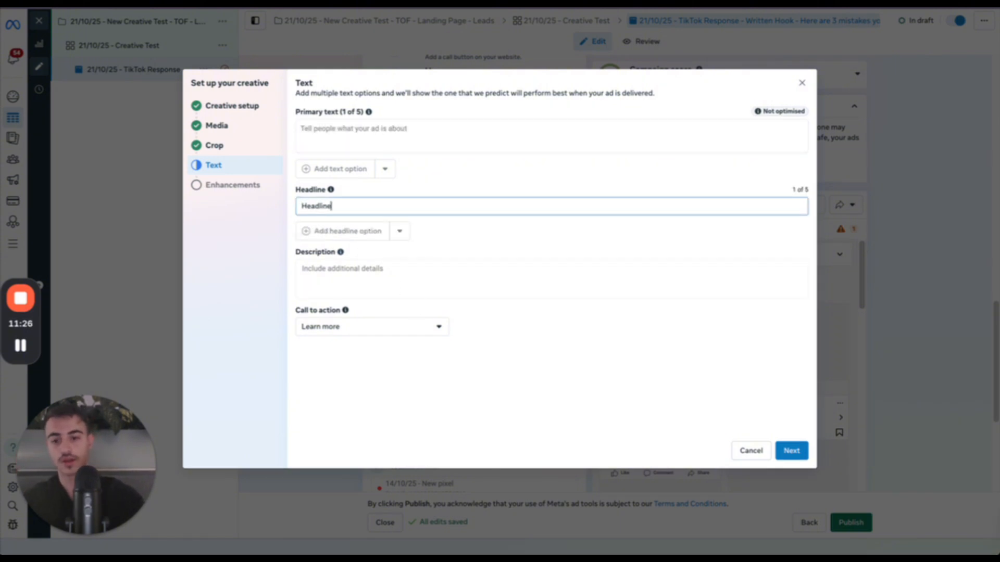
left_click(397, 130)
type("Primary text")
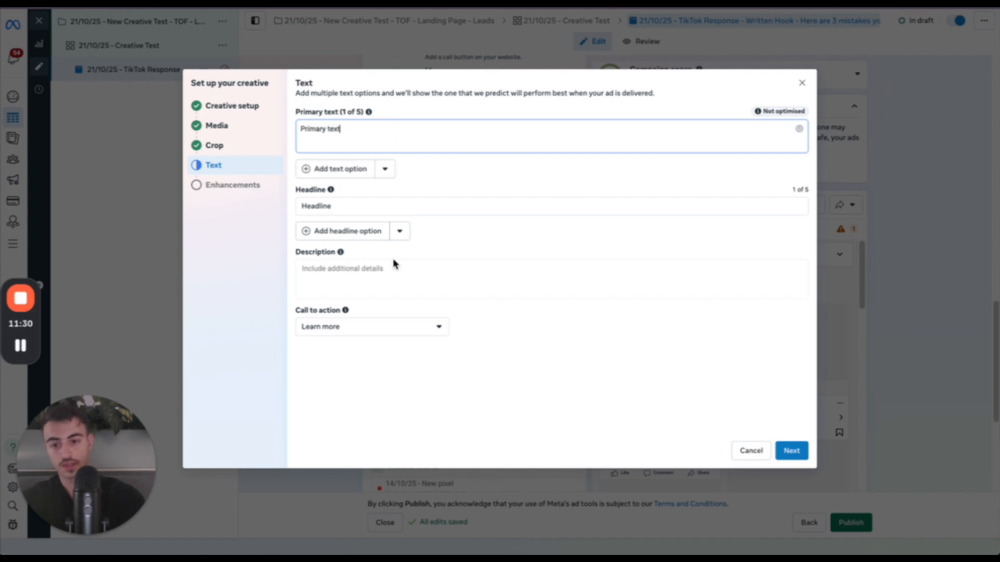
Step: Enter five star emojis (⭐⭐⭐⭐⭐) as the ad's description and set the call to action to Book now
left_click(372, 276)
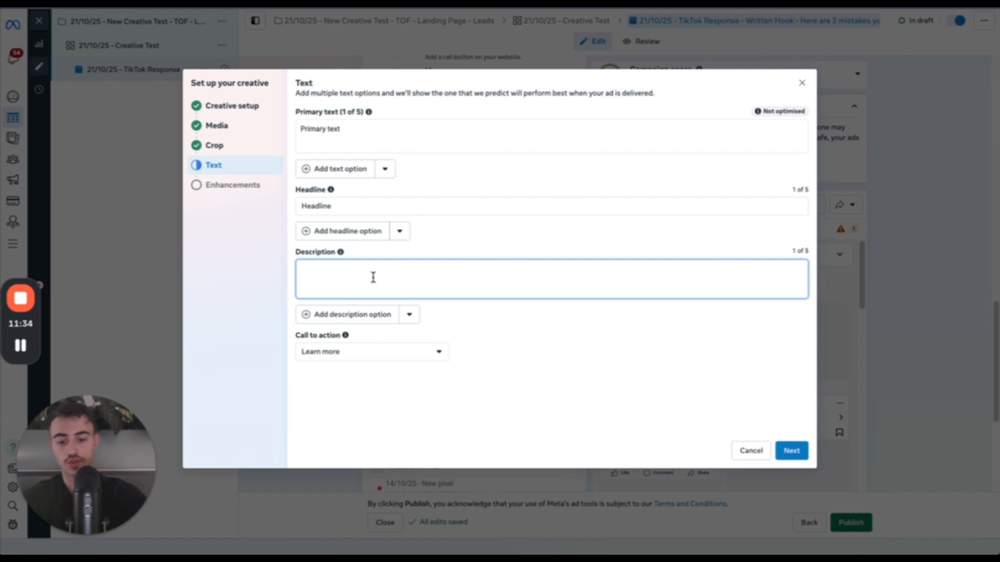
type("⭐⭐⭐⭐⭐")
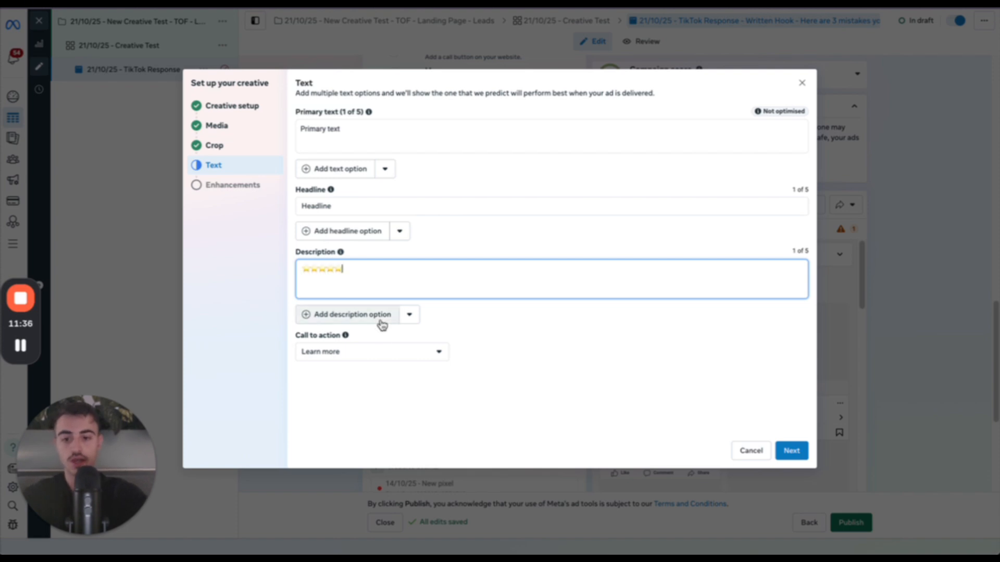
left_click(375, 352)
left_click(313, 377)
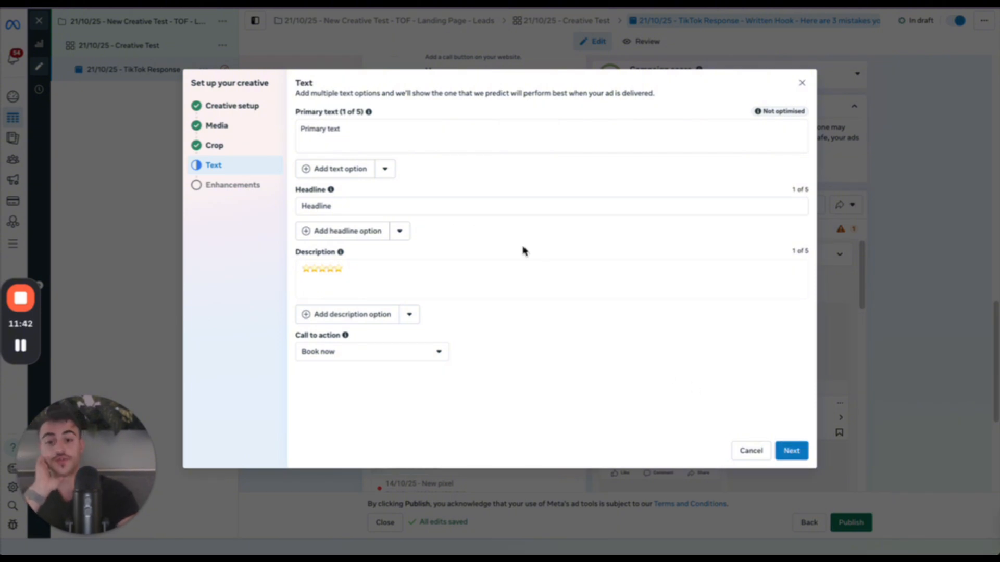
Step: Proceed to the Advantage+ creative enhancements and finish the creative setup with the default enhancements
left_click(368, 135)
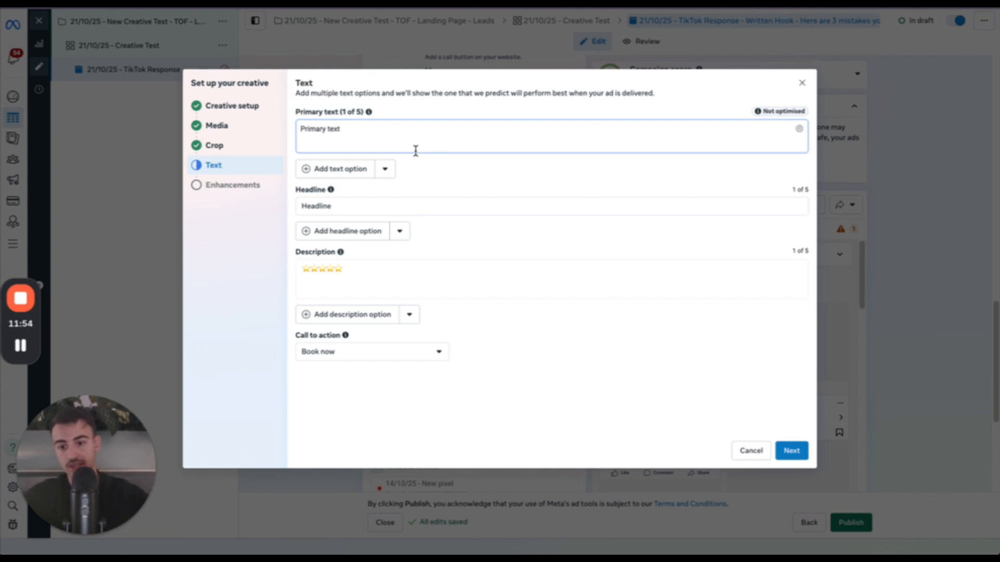
left_click(789, 444)
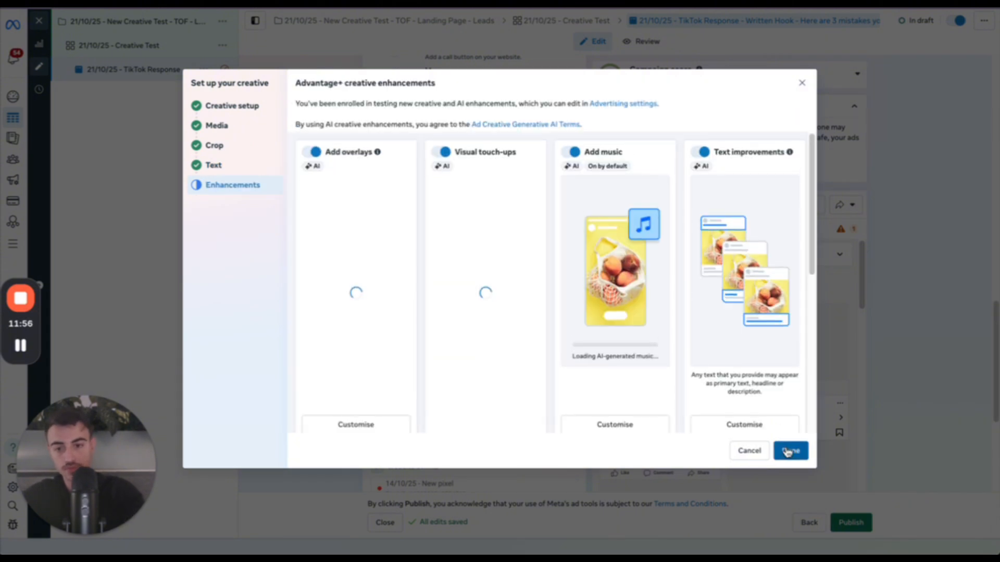
left_click(790, 451)
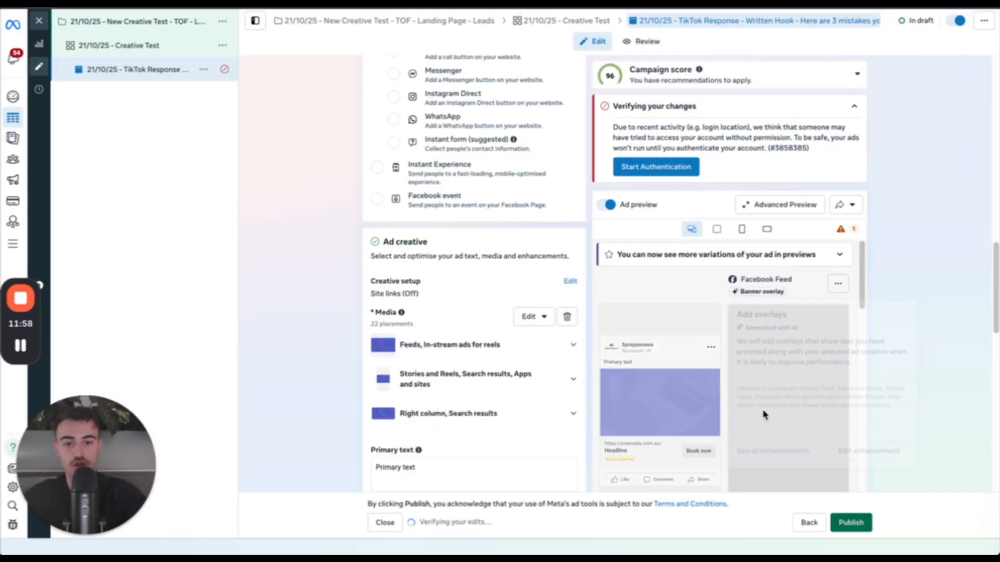
Step: Review the ad preview, then check the ad's text, enhancements, tracking, destination and identity settings
scroll(635, 388, "down", 2)
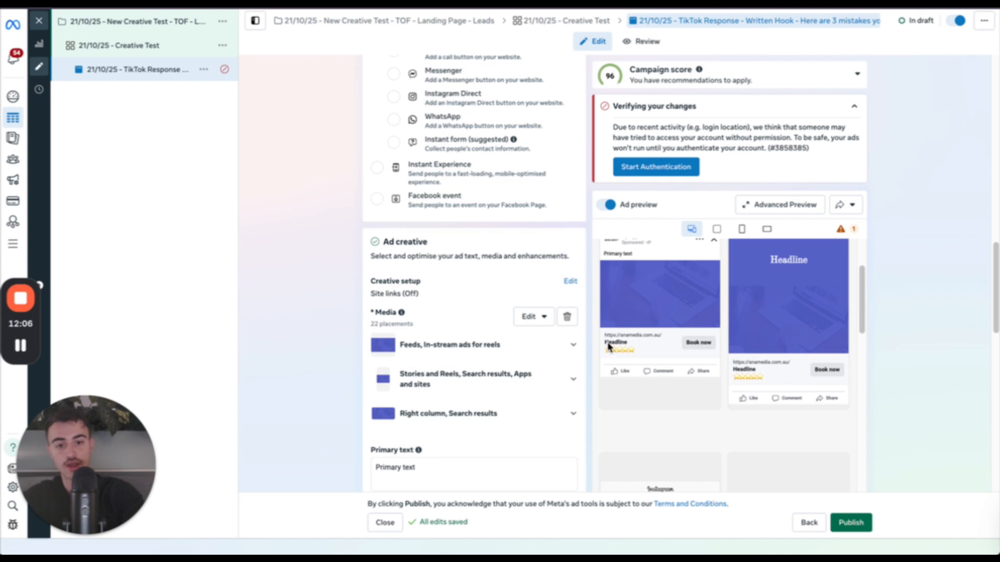
scroll(615, 286, "up", 1)
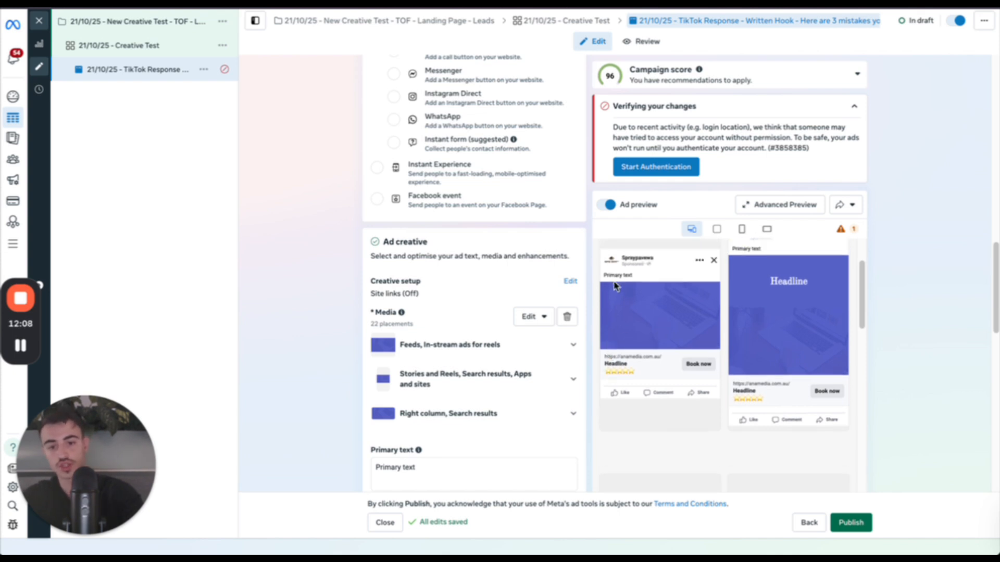
scroll(430, 192, "down", 9)
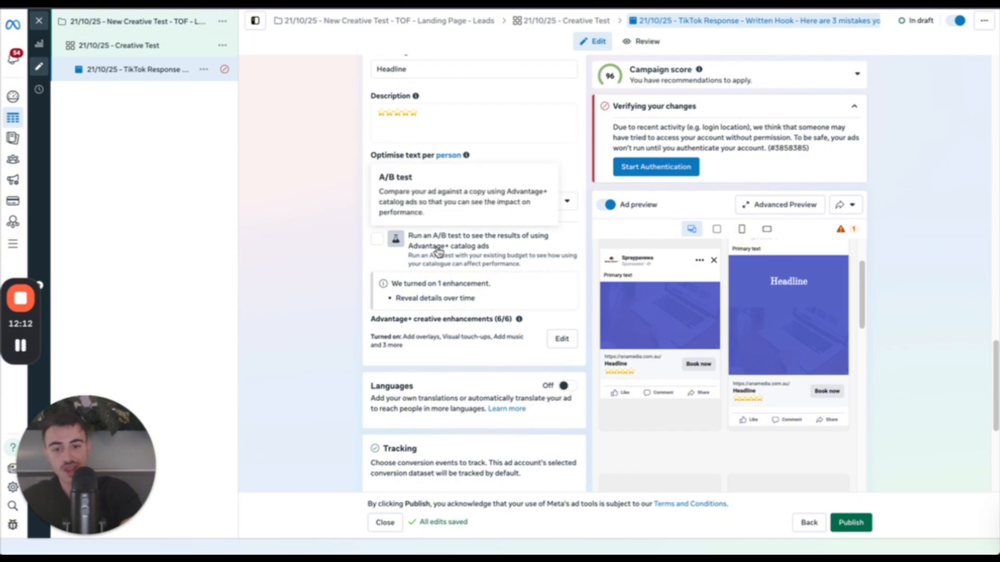
scroll(452, 250, "up", 1)
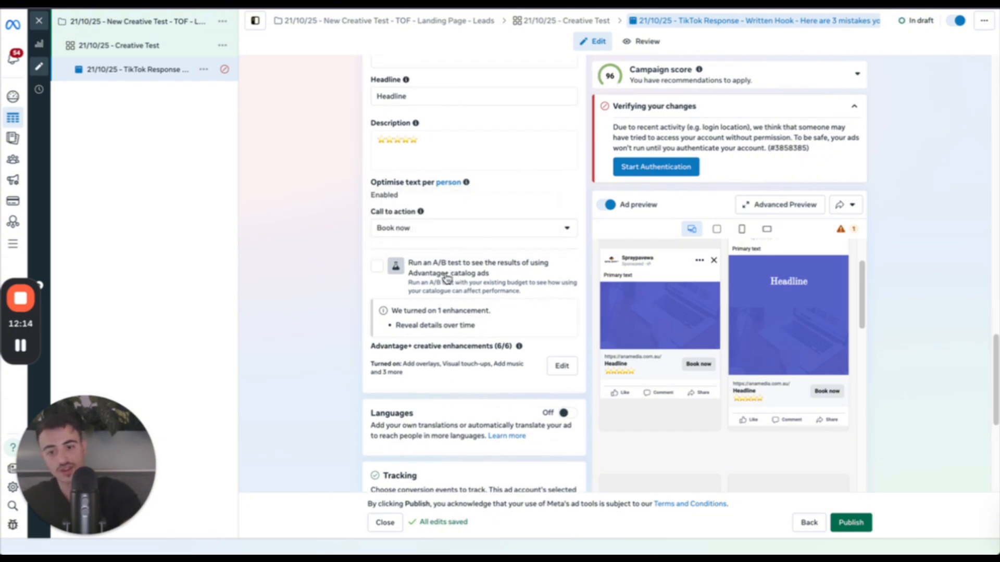
scroll(440, 287, "down", 10)
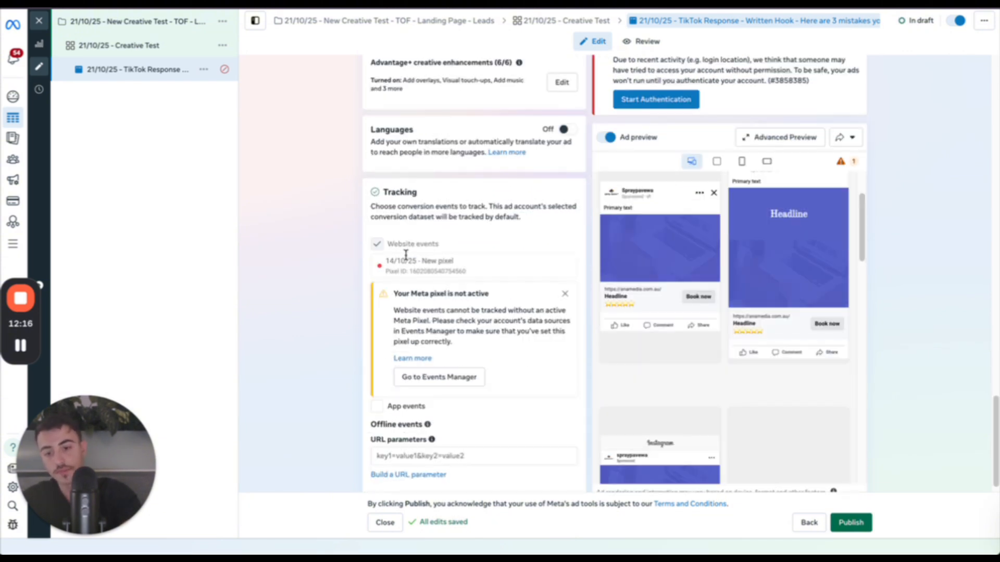
scroll(385, 263, "down", 1)
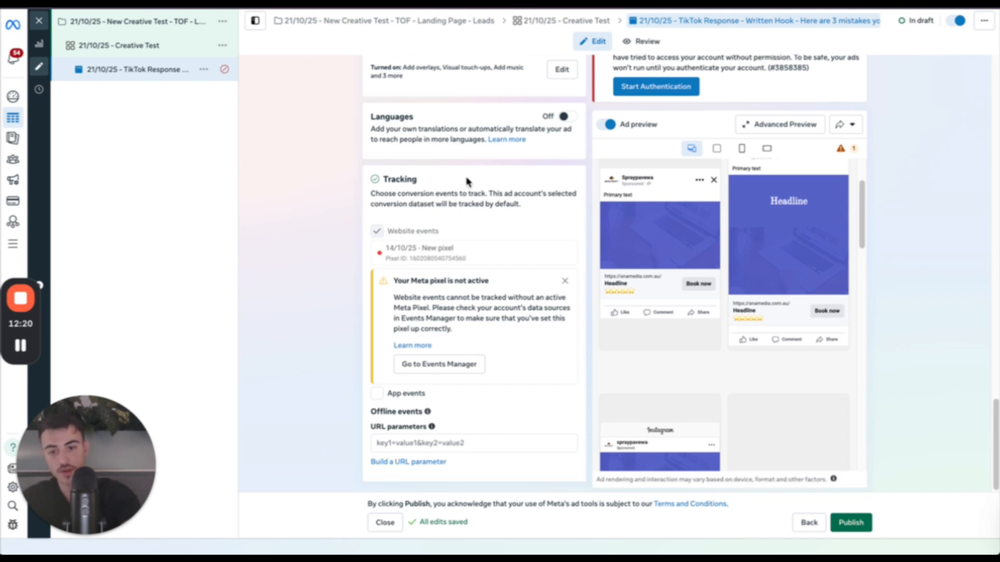
scroll(467, 182, "up", 2)
scroll(468, 260, "up", 10)
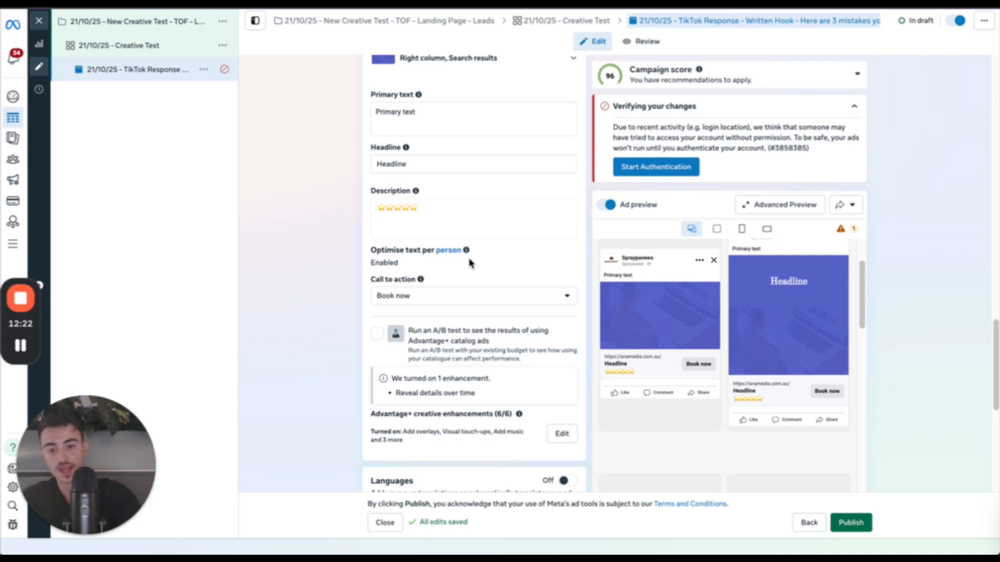
scroll(468, 263, "up", 15)
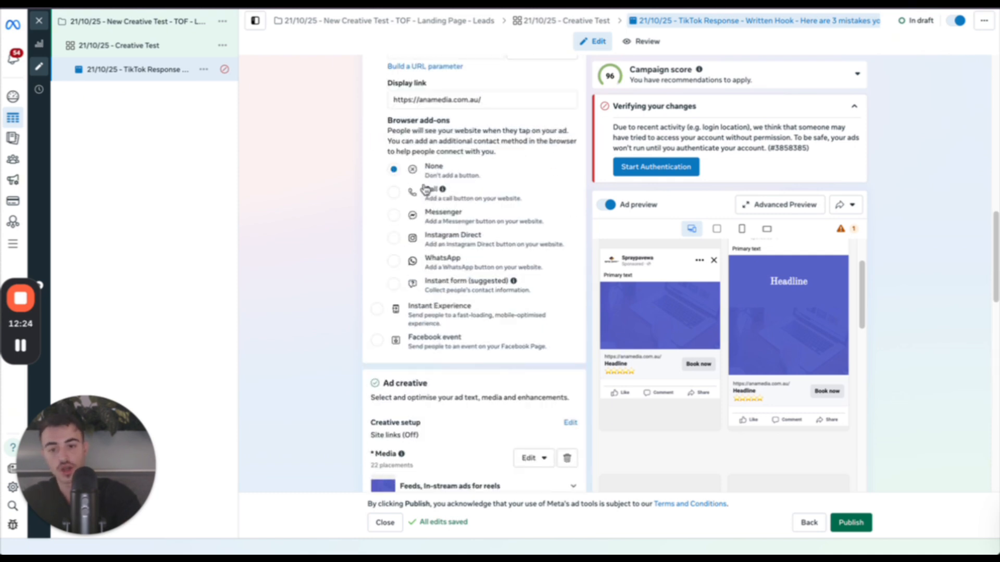
scroll(426, 189, "up", 20)
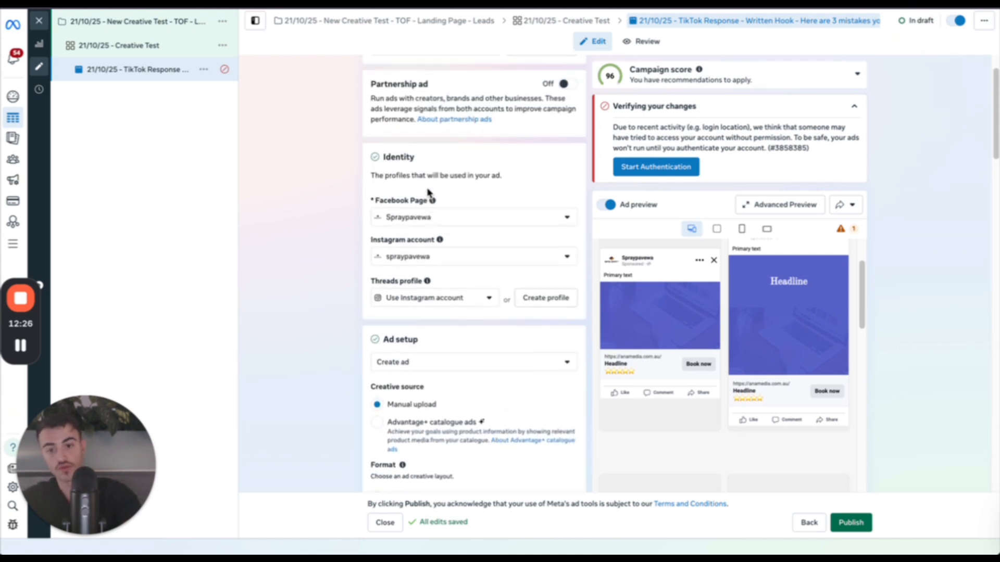
scroll(429, 193, "up", 2)
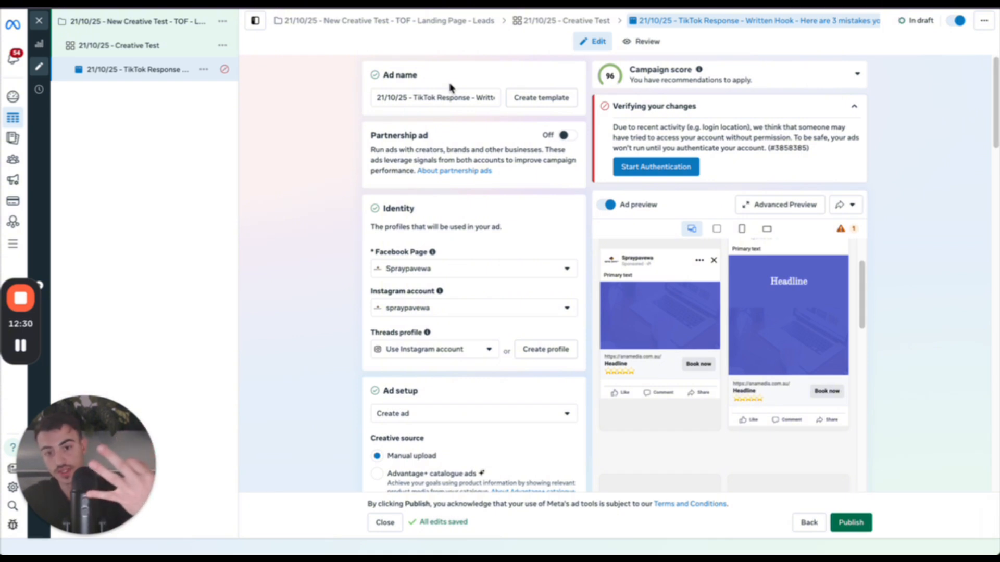
Step: Quickly duplicate the TikTok Response ad and rename the copy "21/10/25 - TikTok Response - Written Hook - These 3 skin mistakes will shock you"
left_click(203, 70)
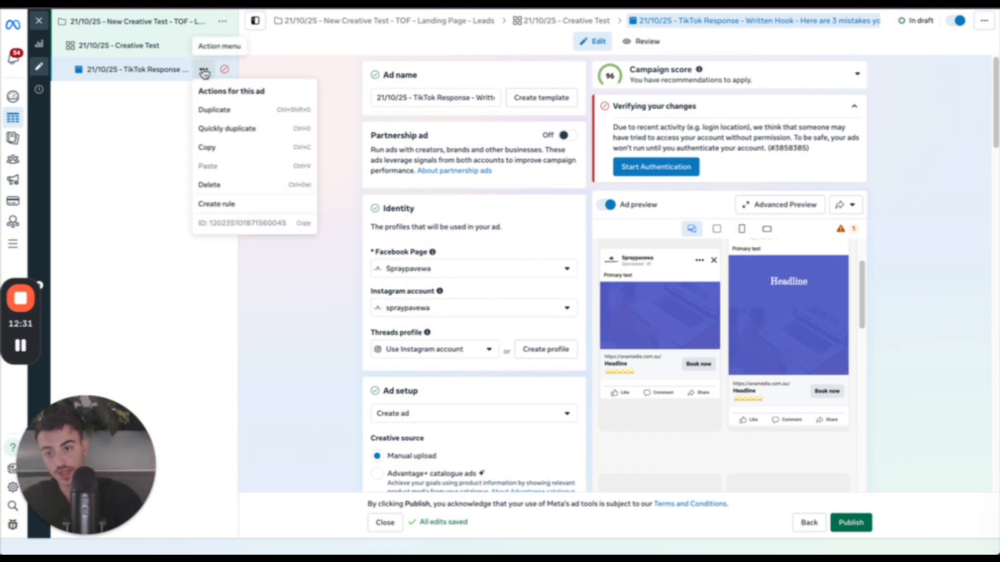
left_click(220, 129)
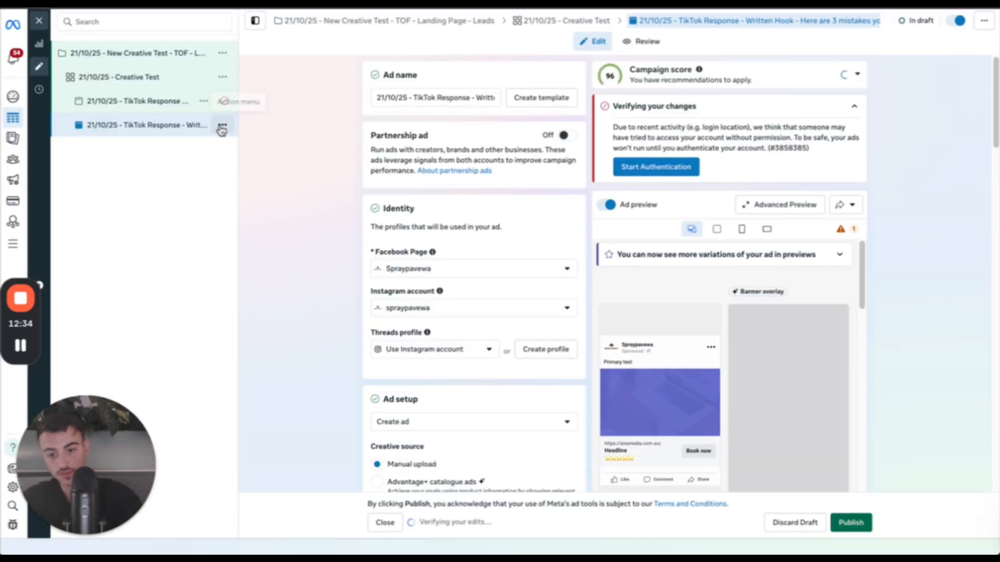
left_click(479, 97)
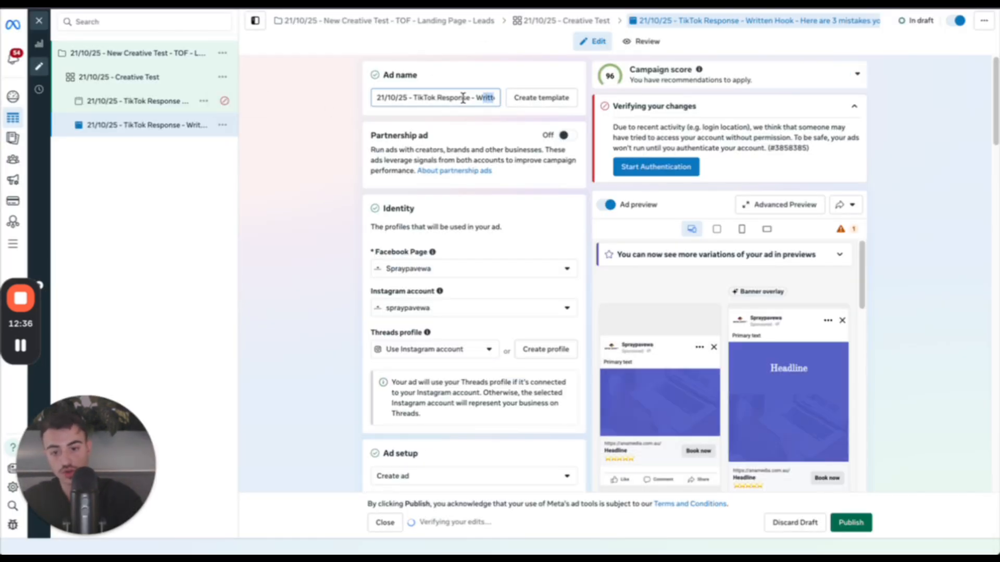
left_click_drag(487, 98, 492, 98)
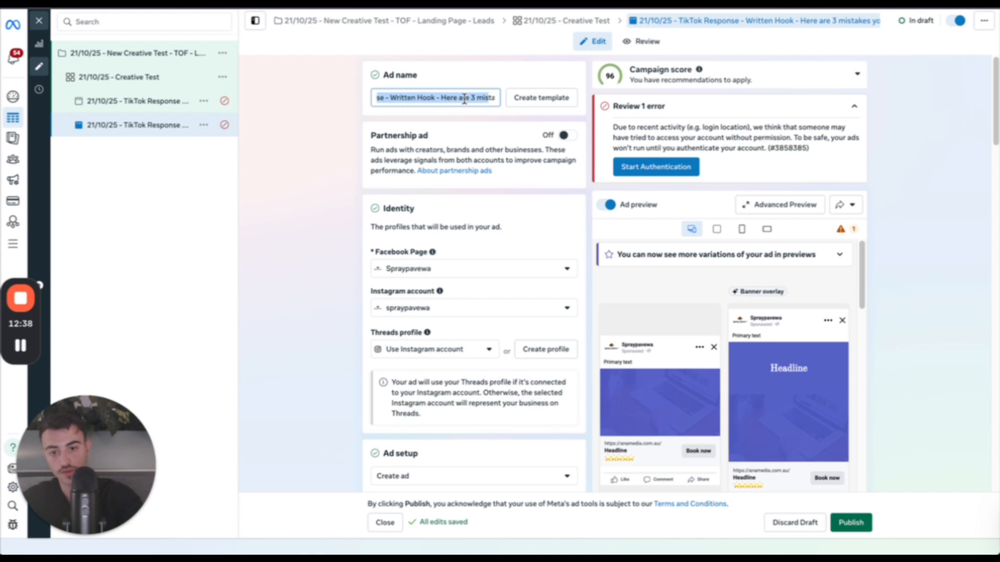
left_click(464, 98)
left_click_drag(431, 98, 516, 101)
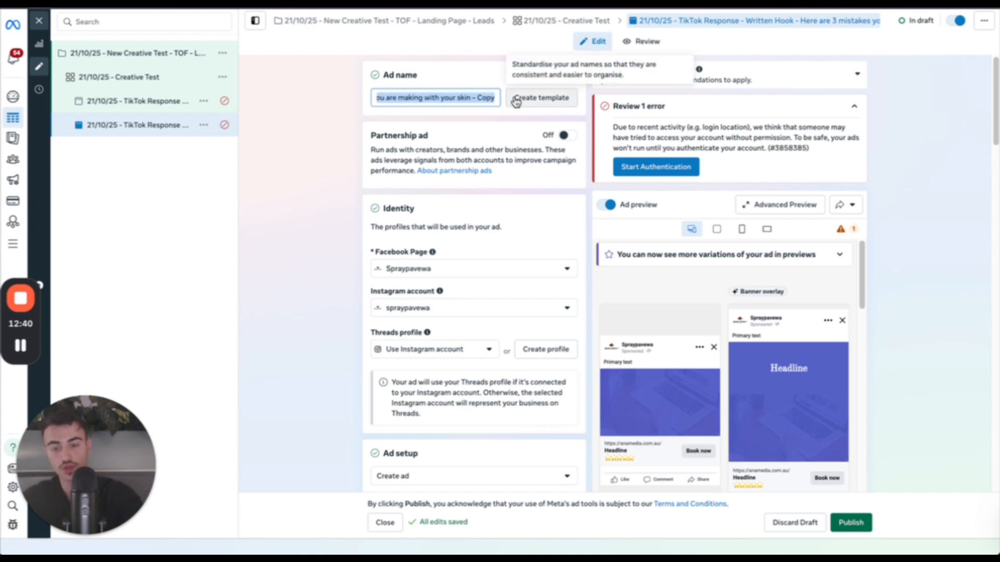
type("T")
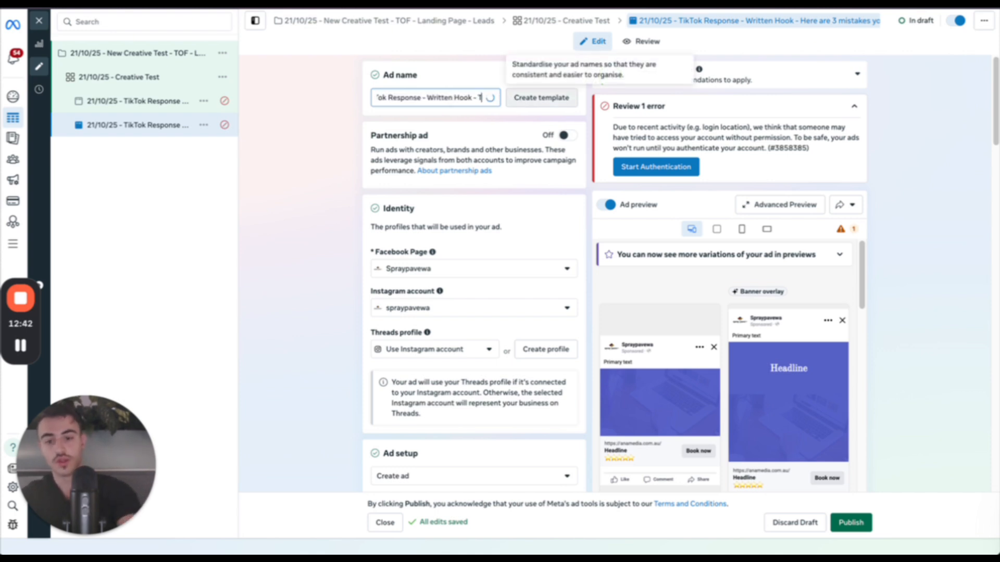
type("hese 3")
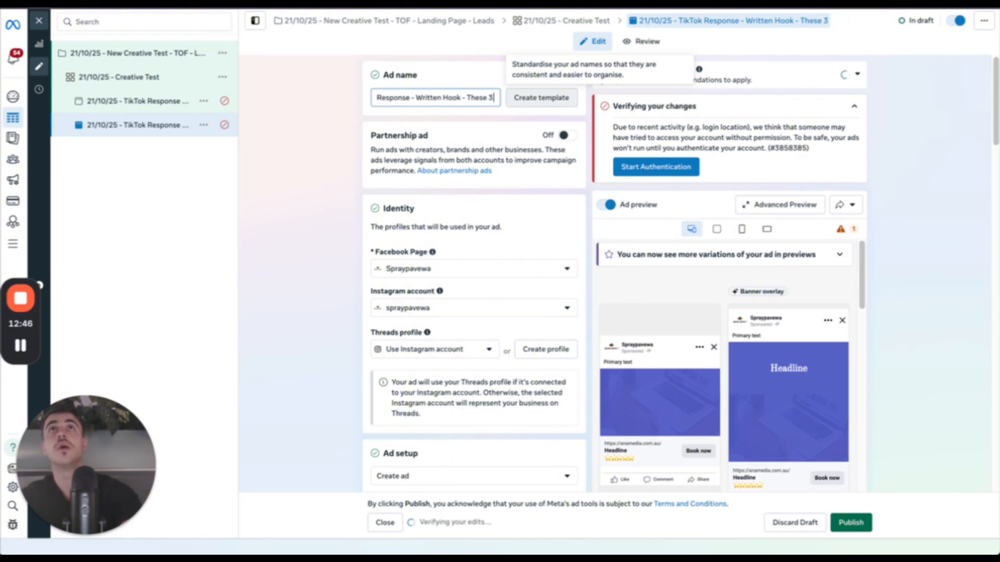
type(" skin mistakes will shok")
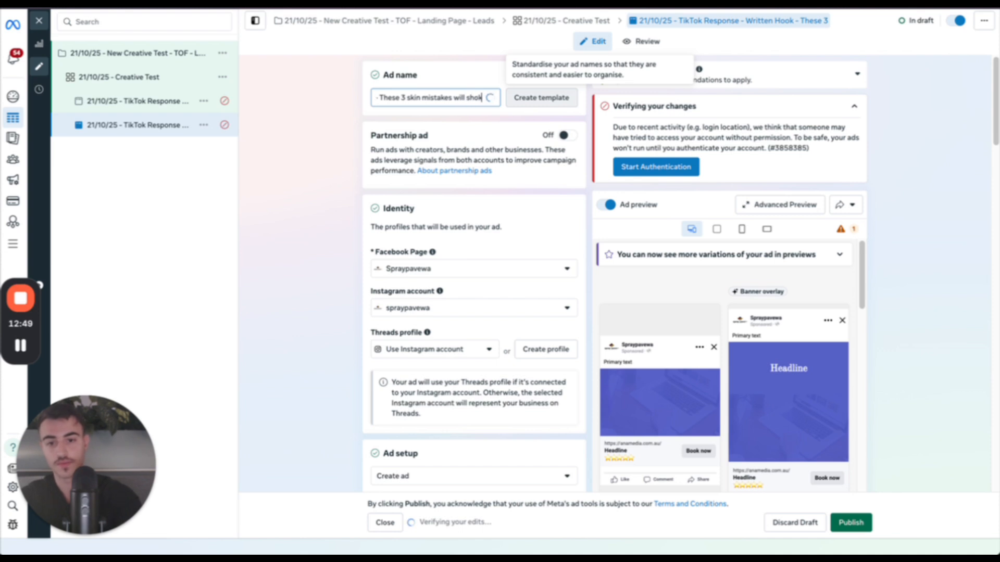
key("BackSpace")
type("ck you")
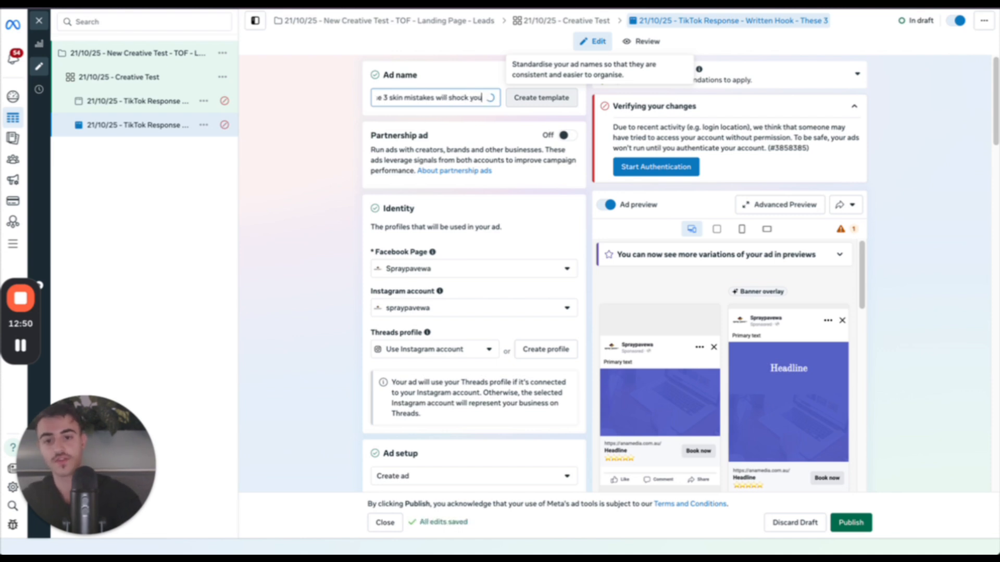
Step: Review the duplicated ad's website destination, browser add-ons, media, text and call to action
scroll(599, 198, "down", 10)
scroll(436, 341, "down", 4)
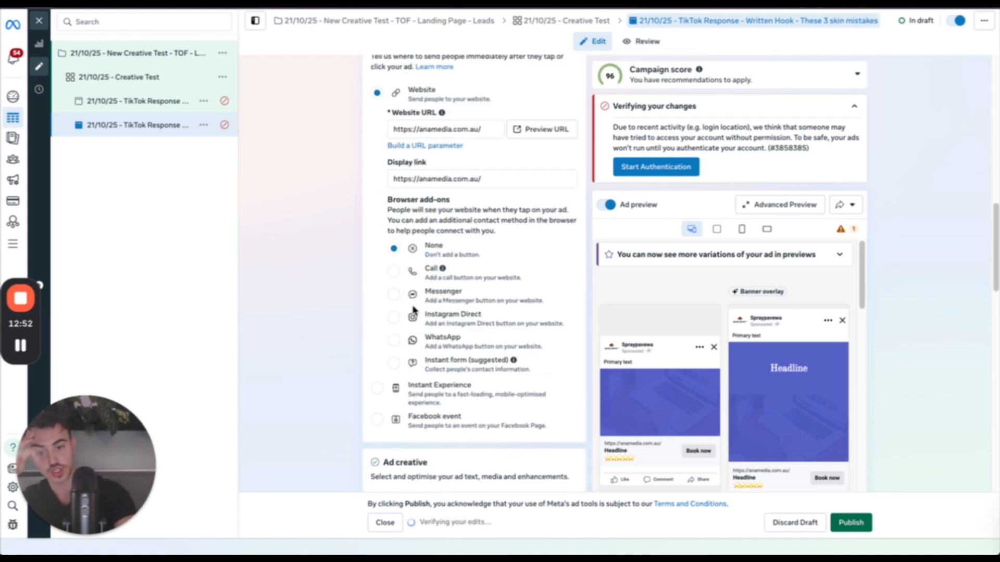
scroll(452, 352, "down", 2)
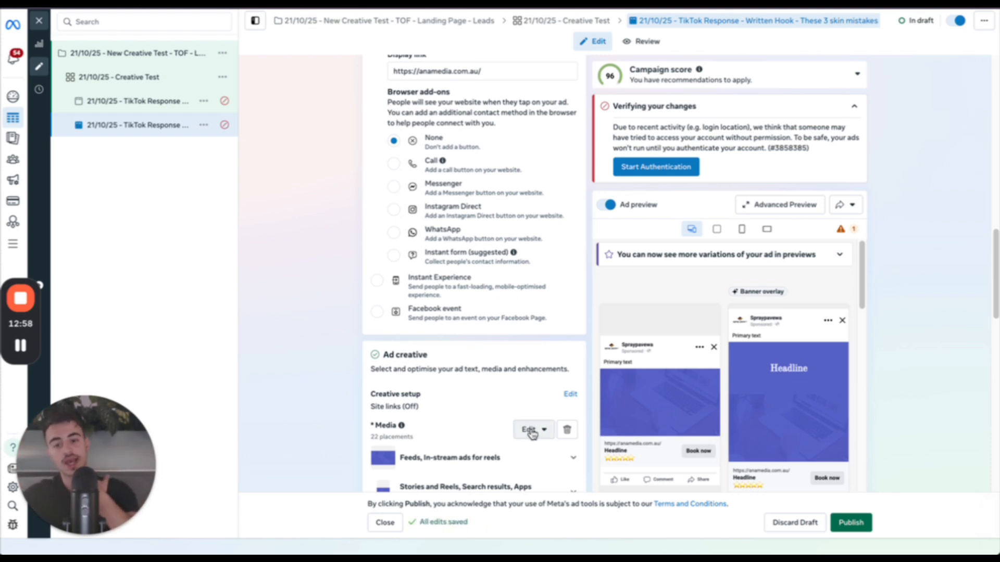
scroll(532, 433, "down", 7)
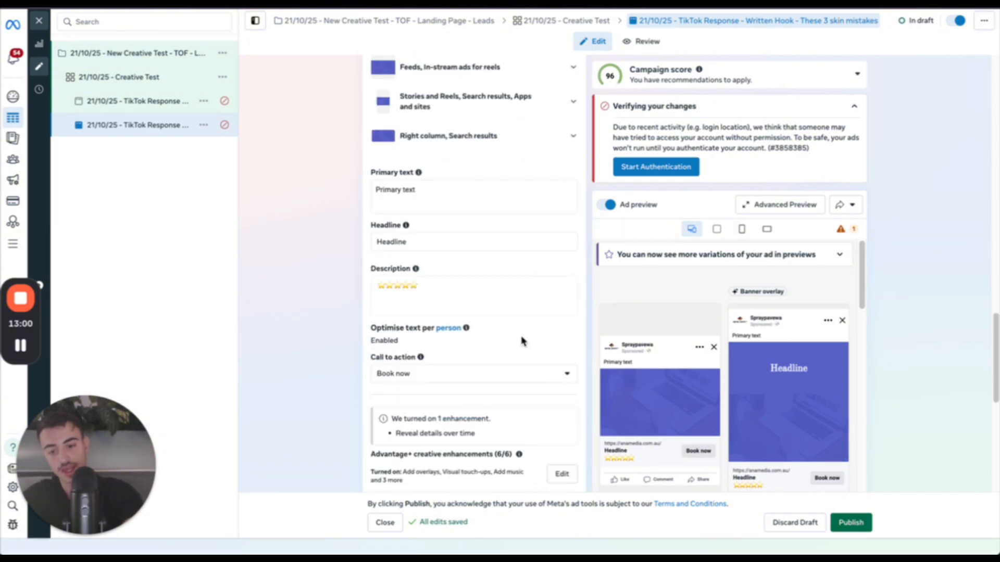
scroll(522, 341, "down", 7)
scroll(522, 341, "up", 20)
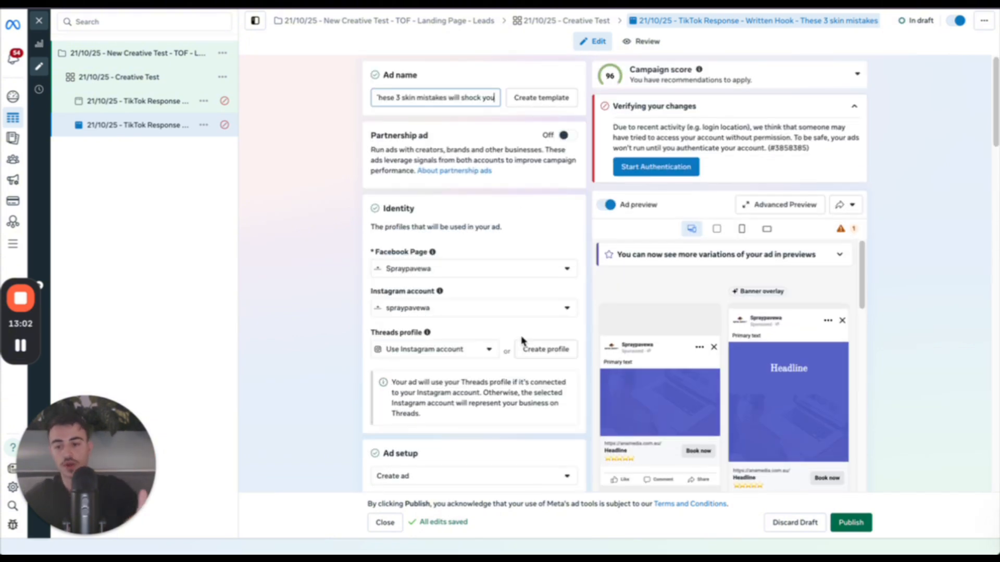